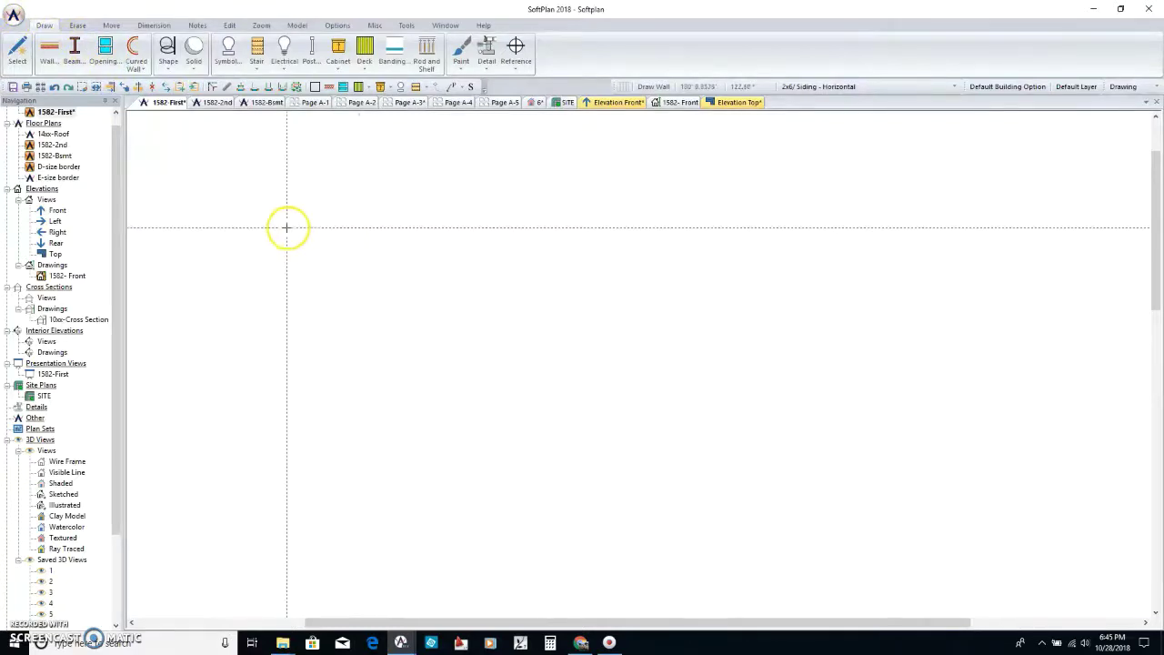
Draw a stepped exterior wall outline with the 2x6/ Siding - Horizontal wall type, starting with the long rear wall.
click(50, 61)
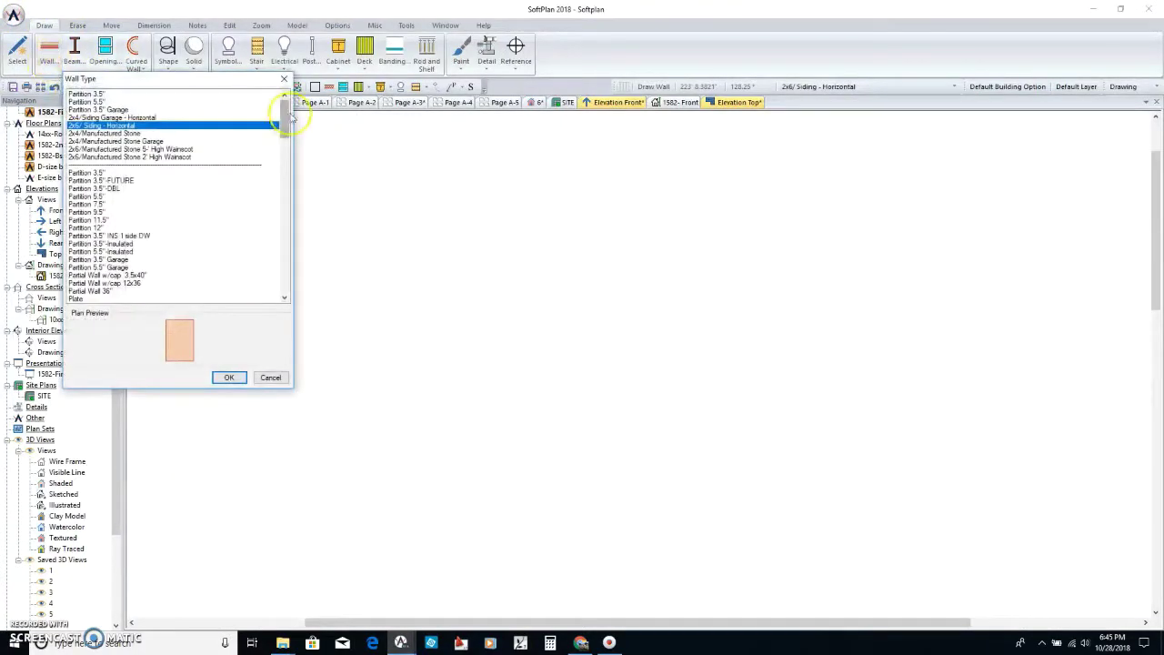
mouse_move(287, 116)
mouse_down()
mouse_move(269, 259)
mouse_move(292, 109)
mouse_up()
scroll(194, 195, down, 5)
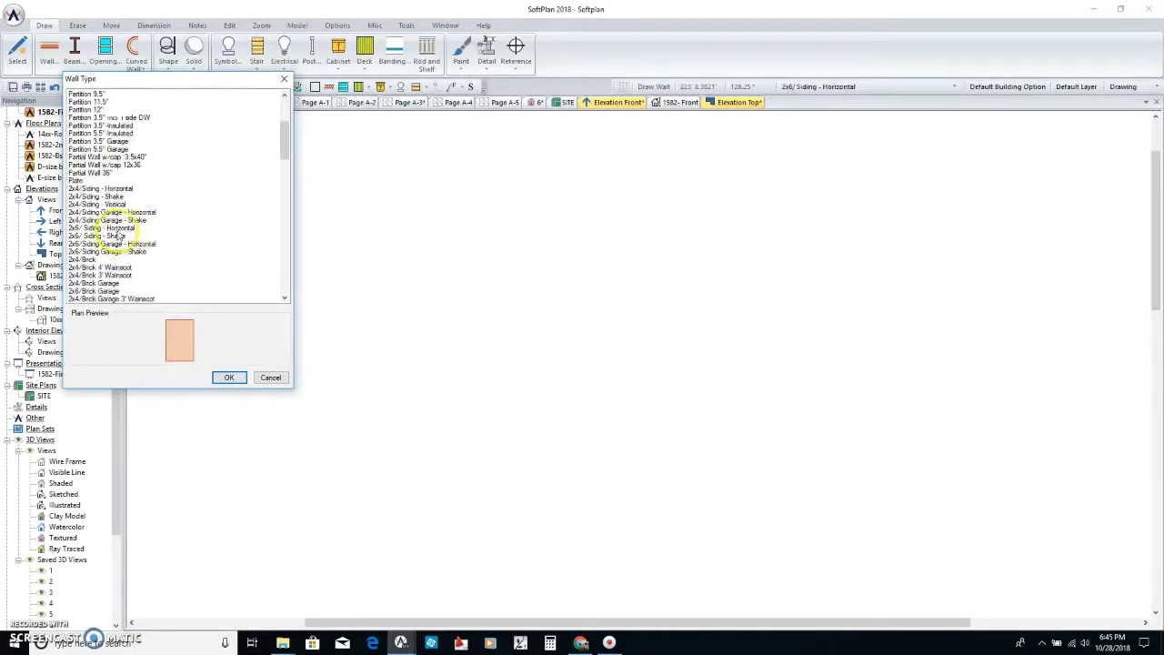
click(229, 377)
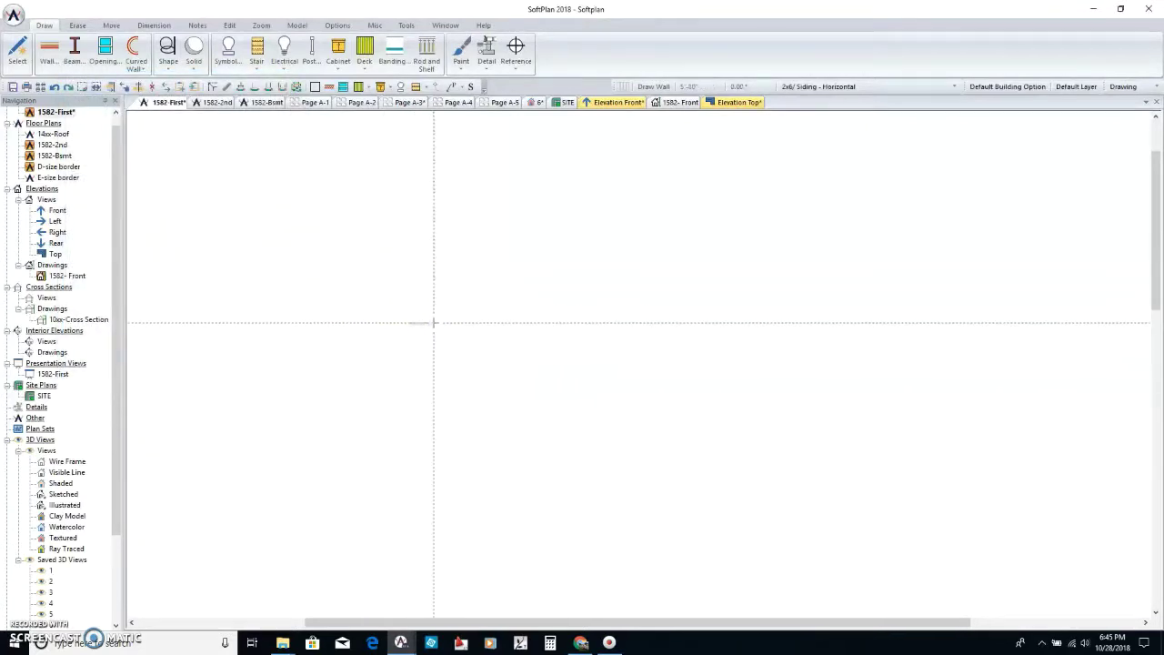
click(680, 323)
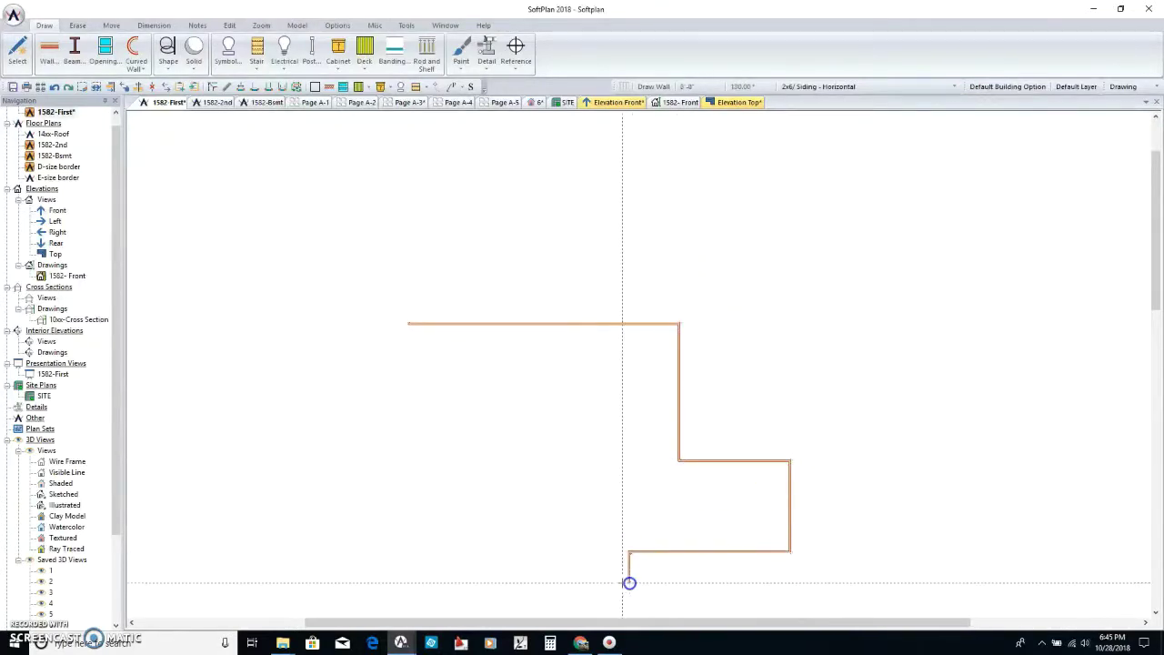
click(468, 582)
click(398, 470)
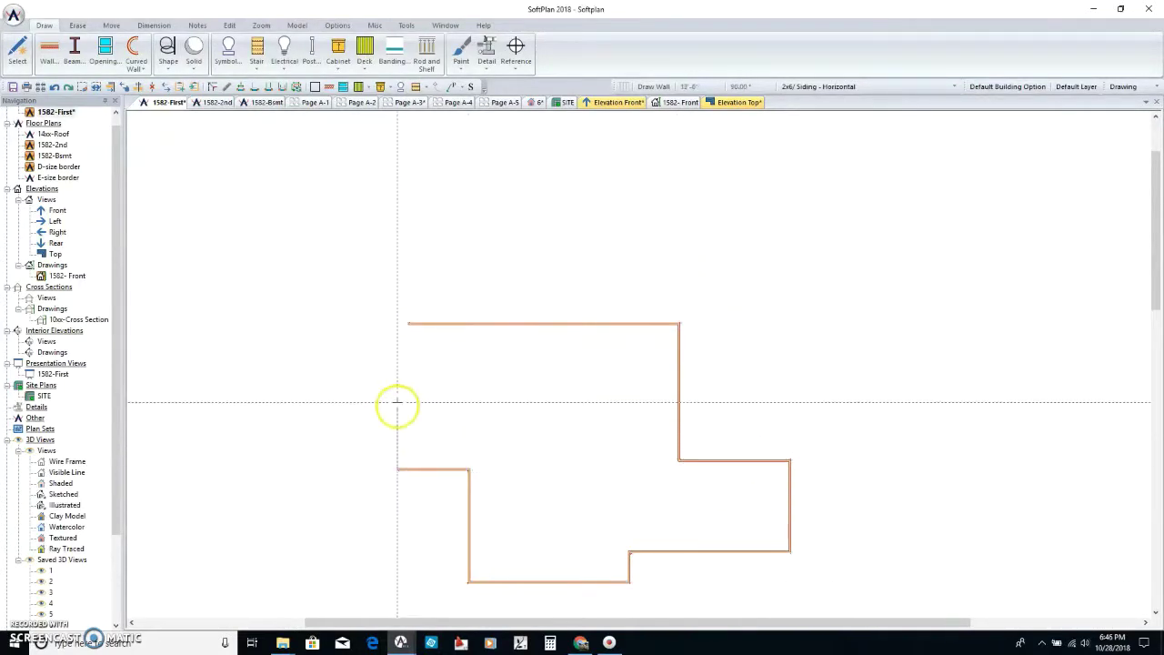
Fillet the left side wall with the rear wall to close the exterior outline at its upper-left corner.
key(f)
click(397, 342)
click(417, 323)
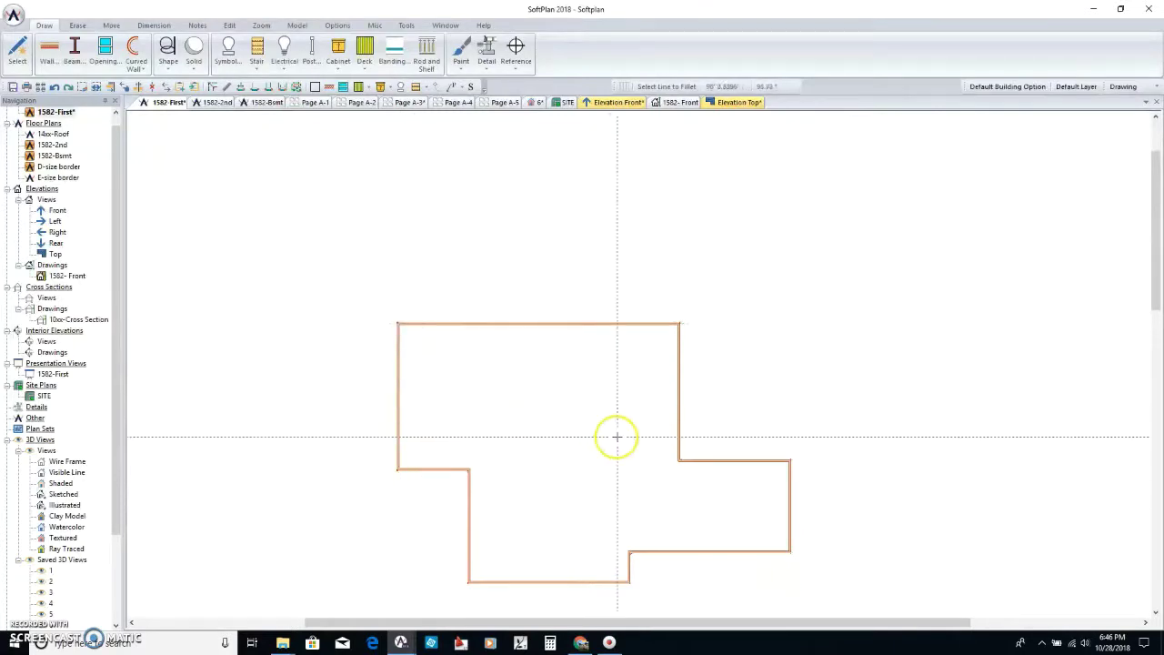
middle_drag(611, 449, 640, 364)
scroll(639, 364, up, 2)
scroll(628, 382, down, 2)
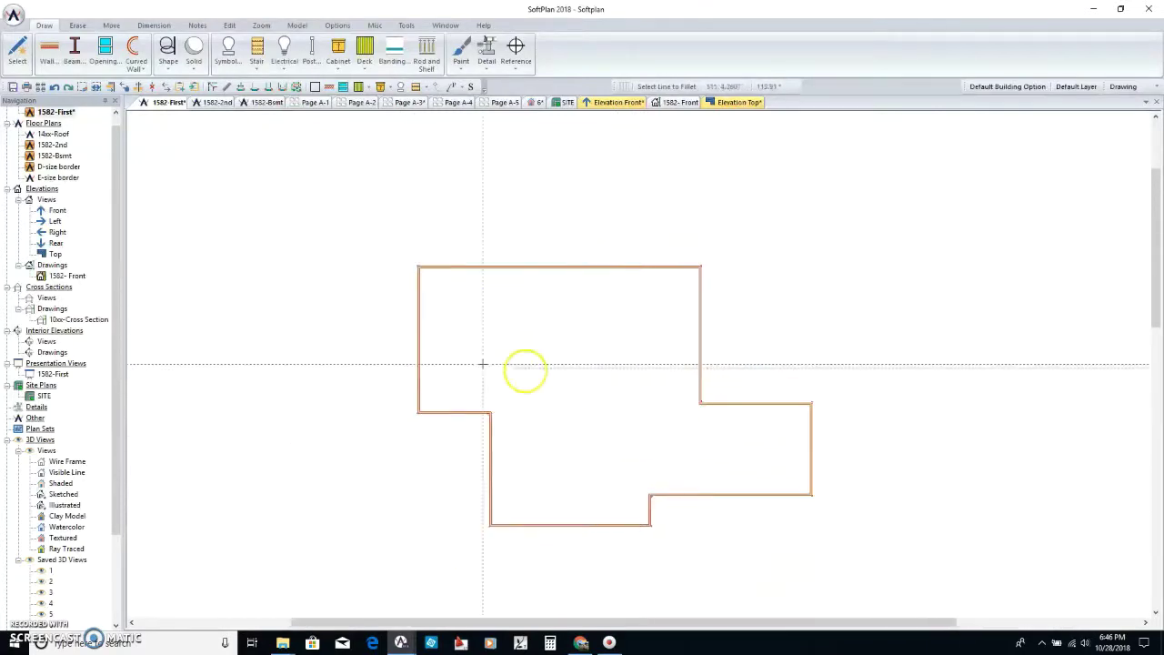
Move the walls on the outline's left side, shifting both vertical walls to the right and the short horizontal wall up.
key(m)
click(419, 356)
click(467, 357)
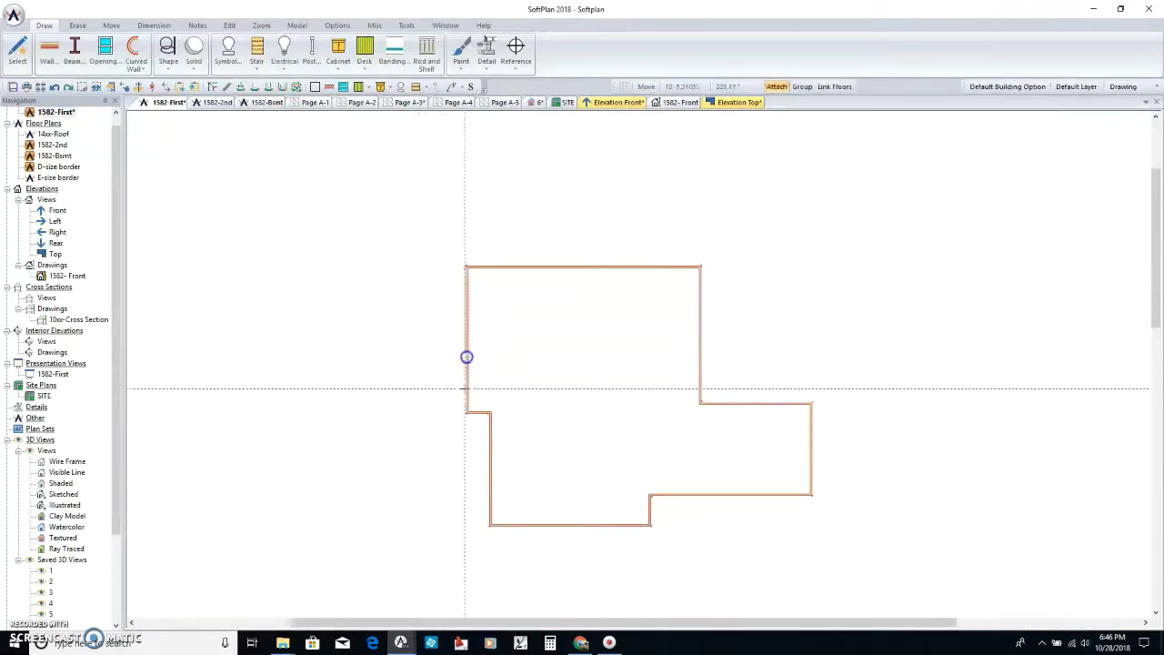
click(487, 417)
click(481, 376)
click(491, 418)
click(519, 473)
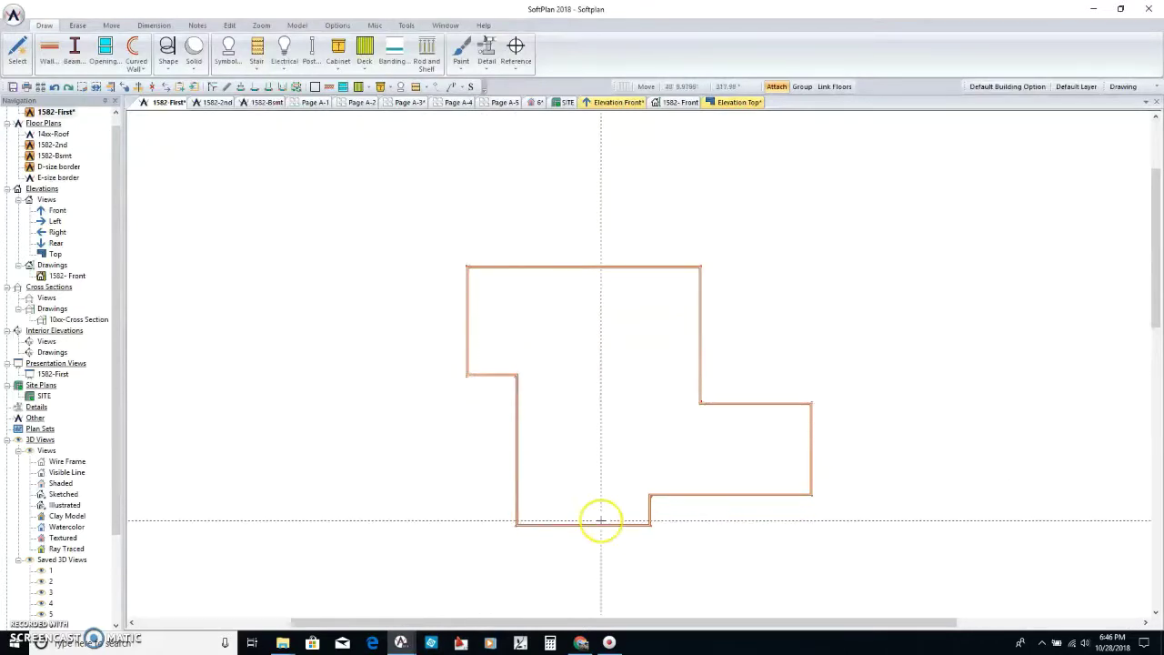
Move the two lower front walls up and the far right end wall inward to shrink the outline.
click(602, 525)
click(636, 472)
click(693, 446)
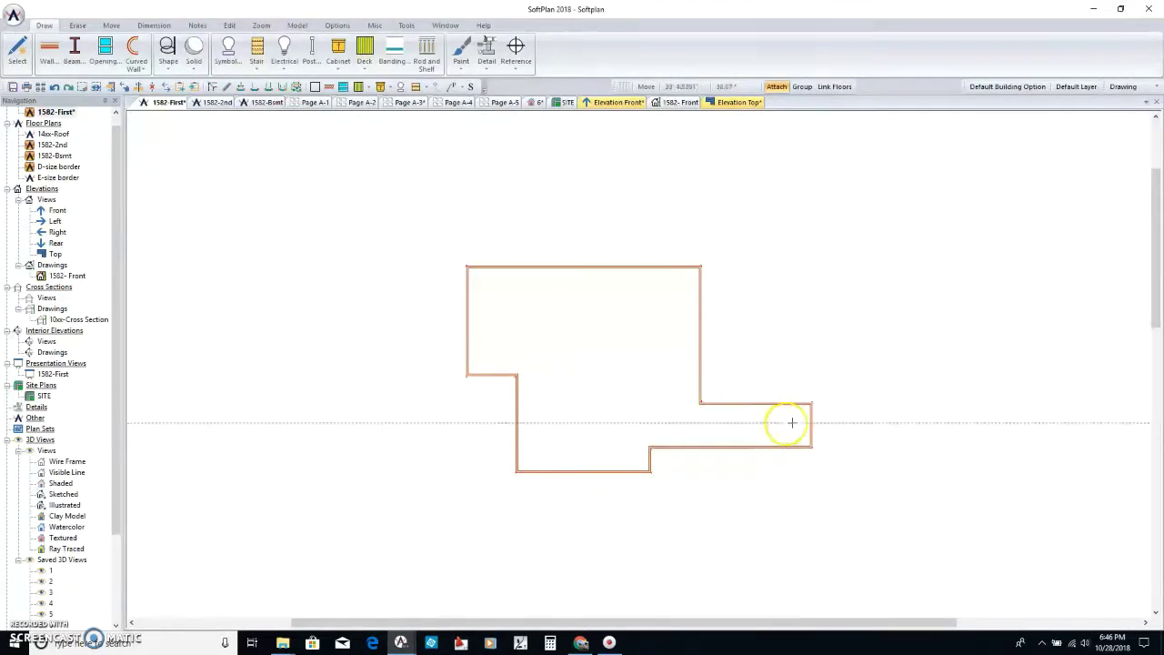
click(810, 416)
click(739, 415)
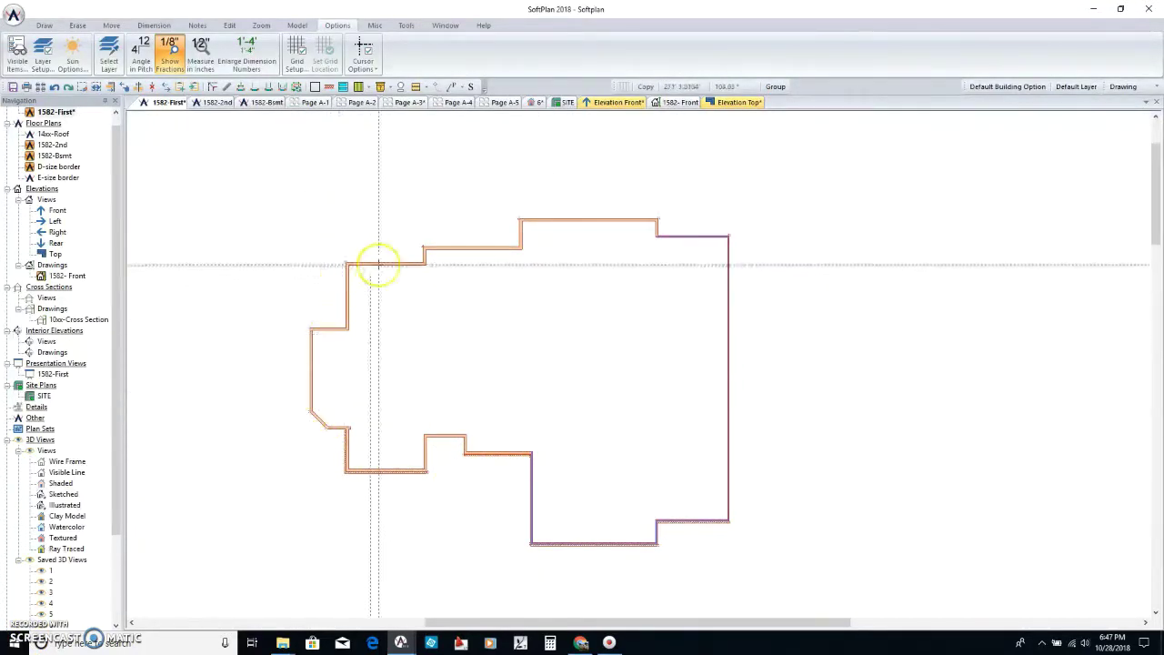
Inspect the exterior walls in the textured 3D view and return to the 1582-First floor plan.
click(538, 102)
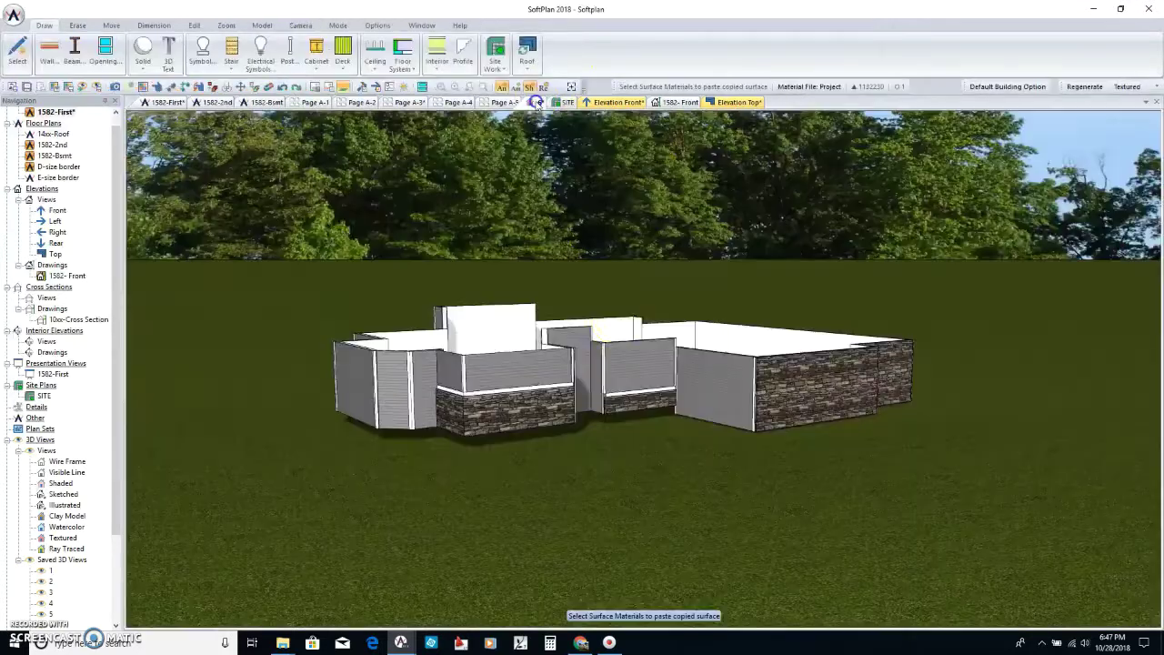
mouse_move(571, 367)
middle_down()
mouse_move(606, 374)
mouse_move(537, 370)
mouse_move(562, 368)
middle_up()
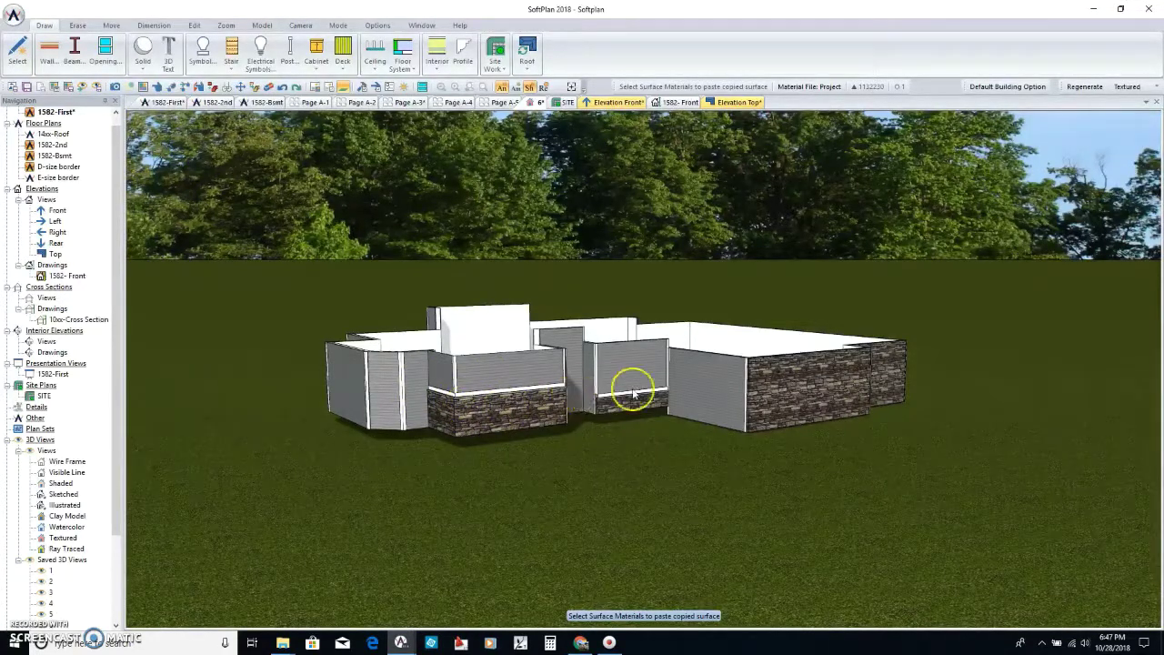
click(170, 107)
scroll(585, 403, up, 1)
scroll(624, 329, down, 1)
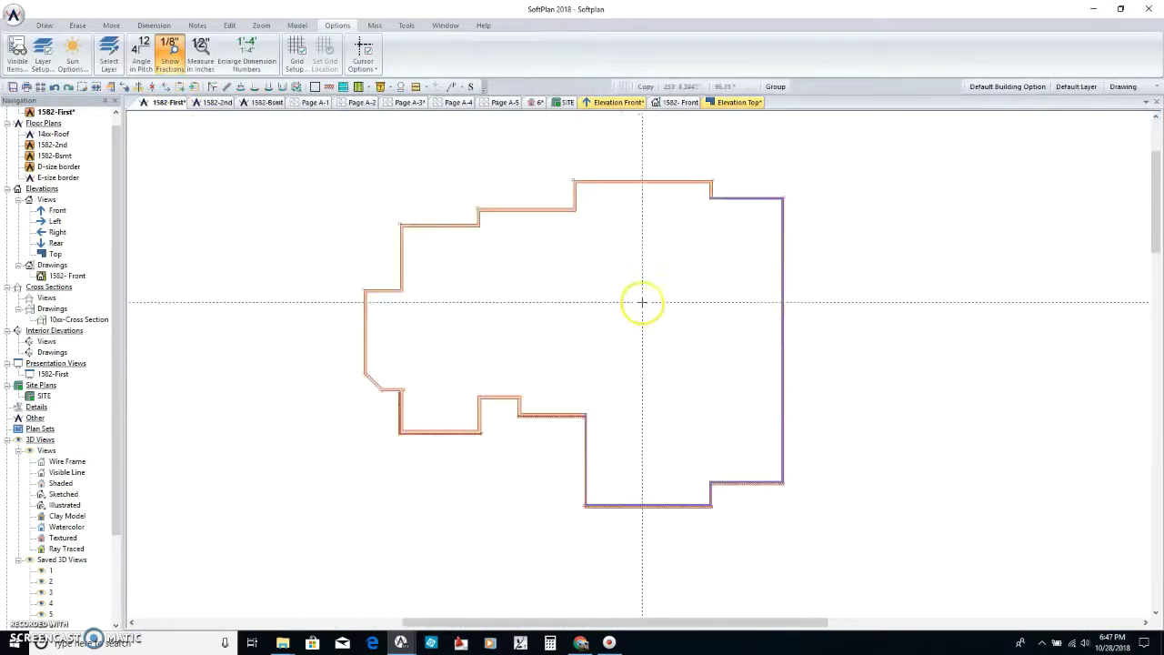
scroll(637, 363, up, 1)
scroll(631, 382, down, 1)
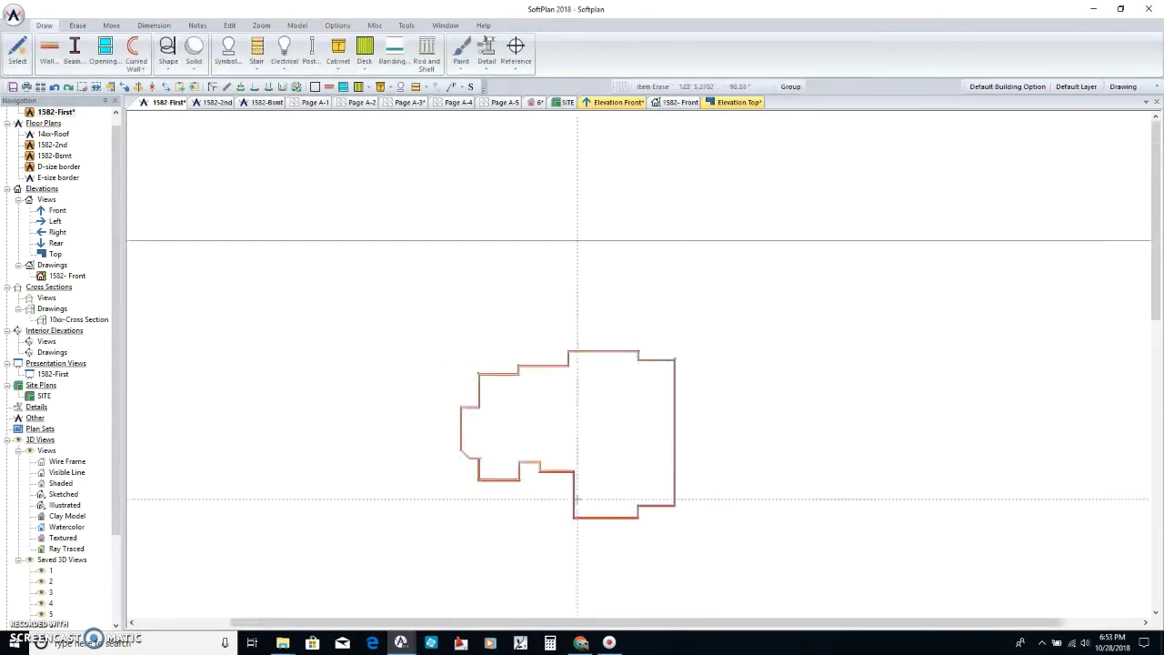
Draw Partition 3.5" Garage walls stepping up from the garage's left corner, across to the right, and up towards the rear.
scroll(640, 364, up, 3)
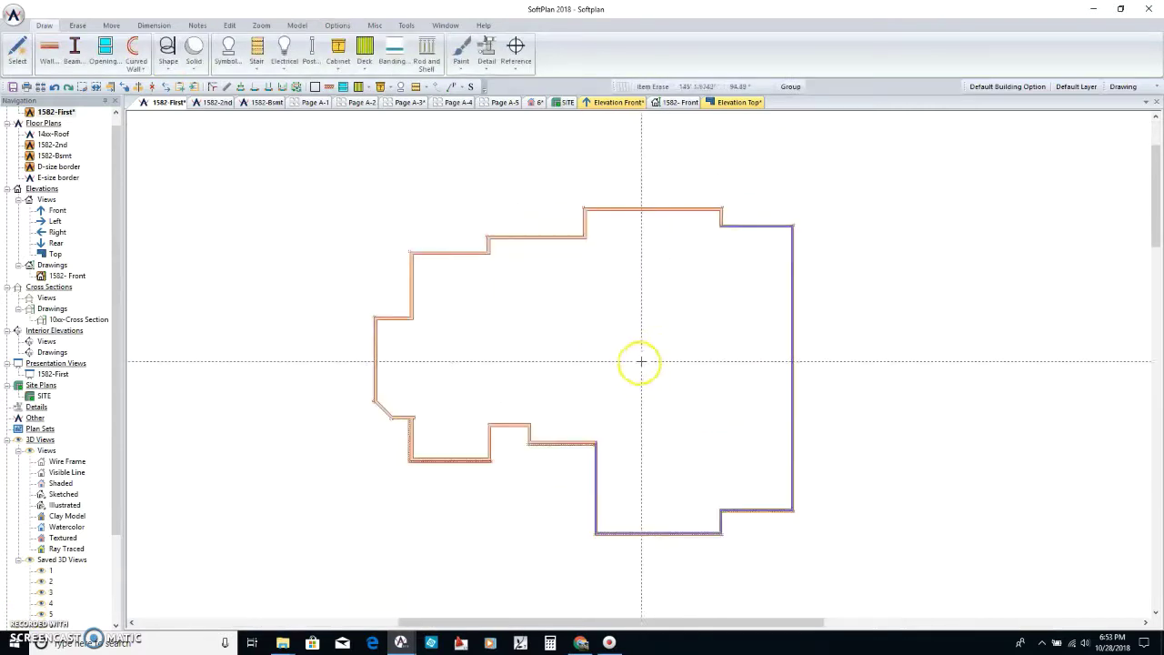
click(47, 57)
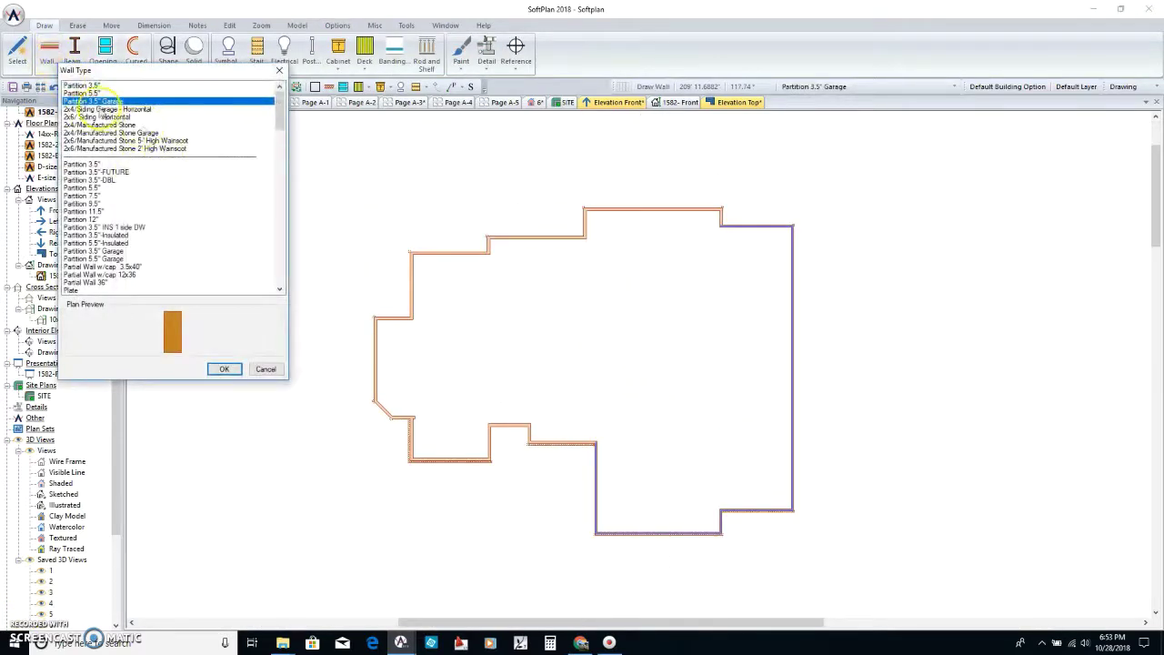
click(223, 369)
scroll(619, 409, up, 3)
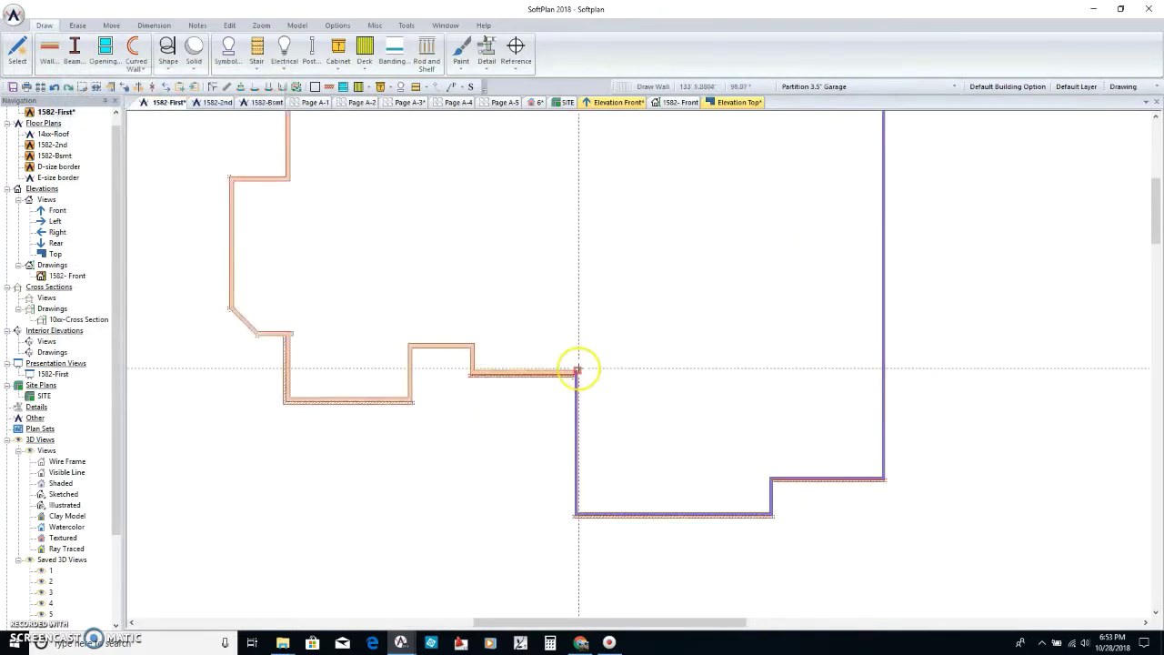
click(579, 370)
scroll(582, 345, down, 1)
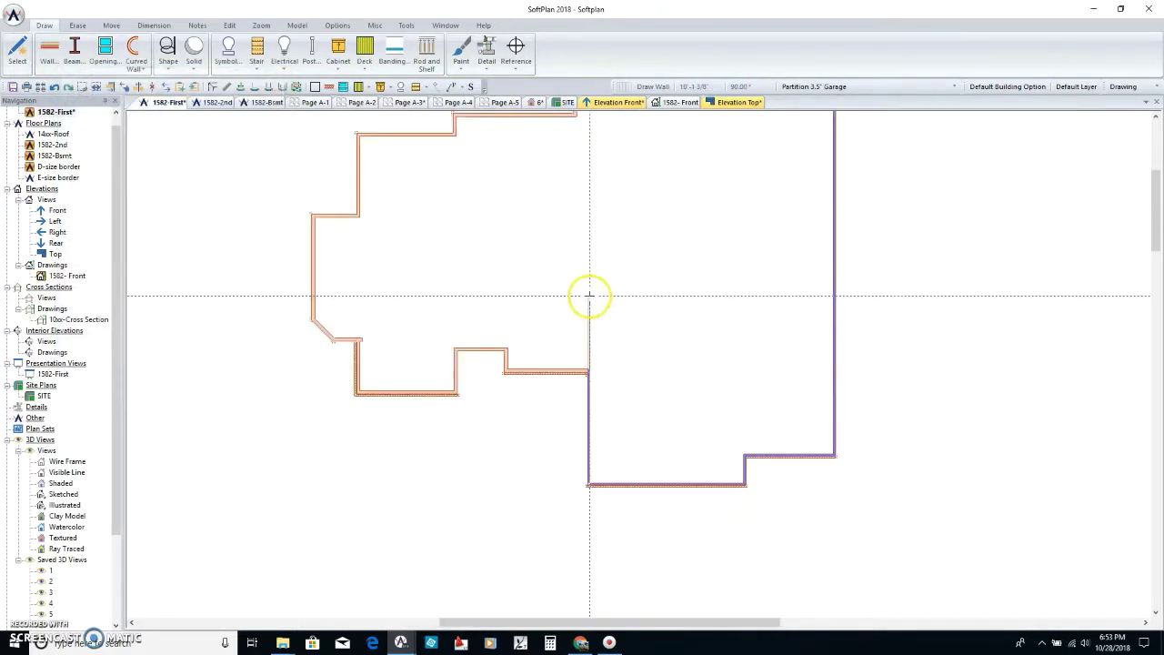
click(709, 300)
scroll(696, 273, down, 2)
scroll(664, 310, up, 3)
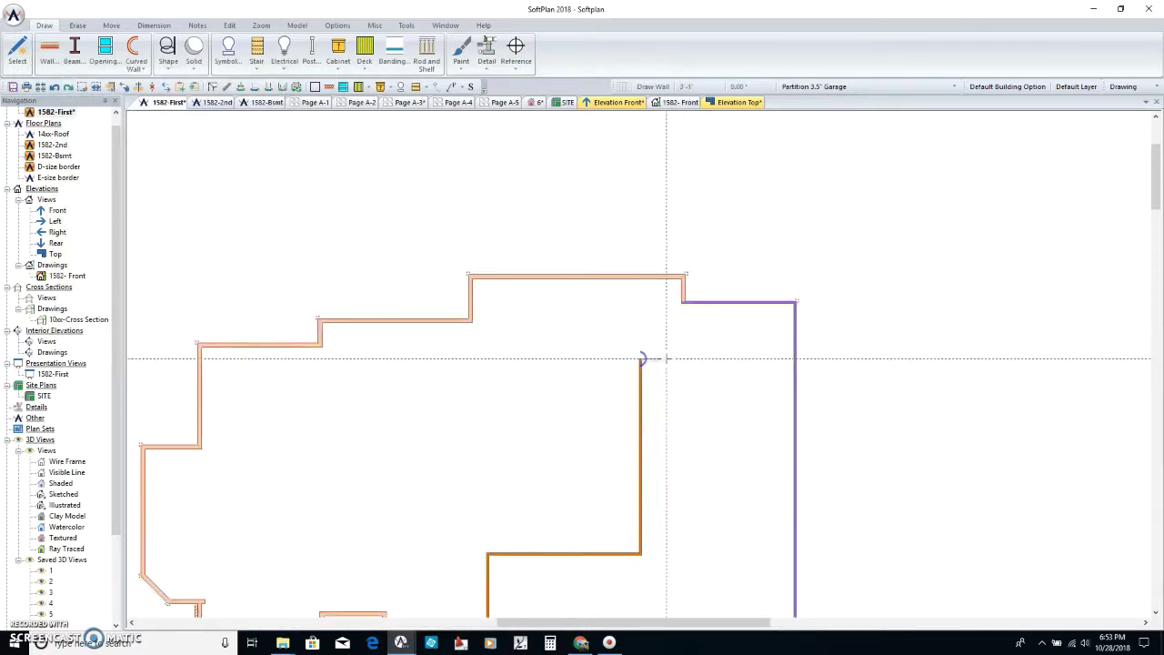
scroll(676, 328, up, 2)
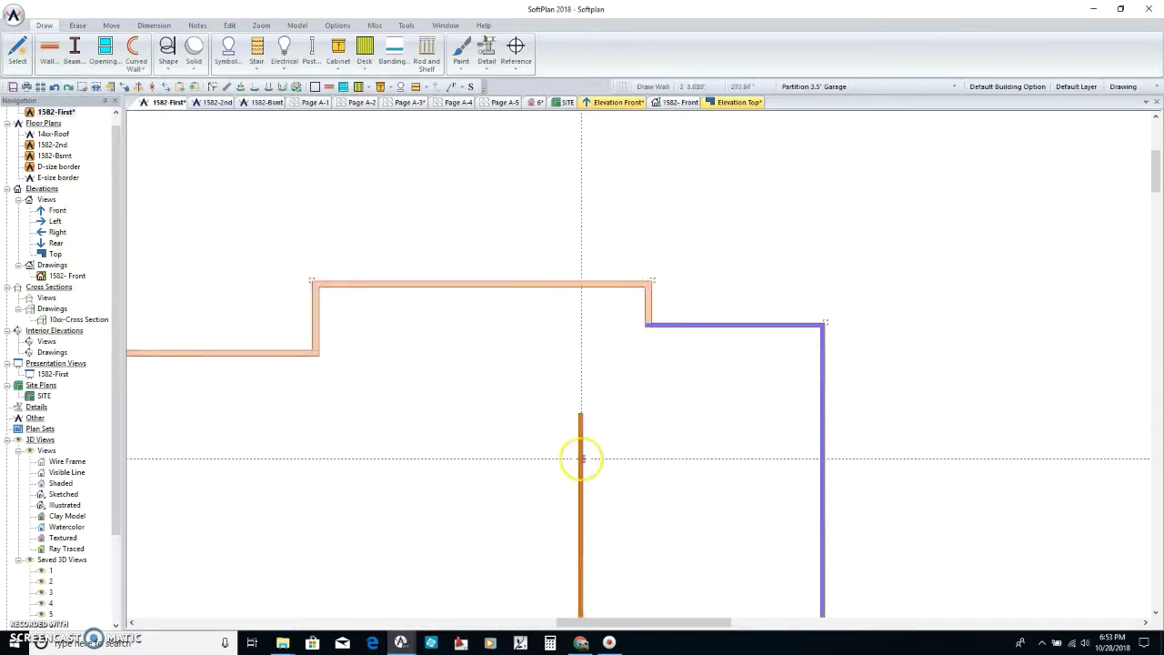
Draw a short garage partition down from the rear wall corner and move the long vertical garage partition into line with it.
right_click(583, 452)
click(631, 332)
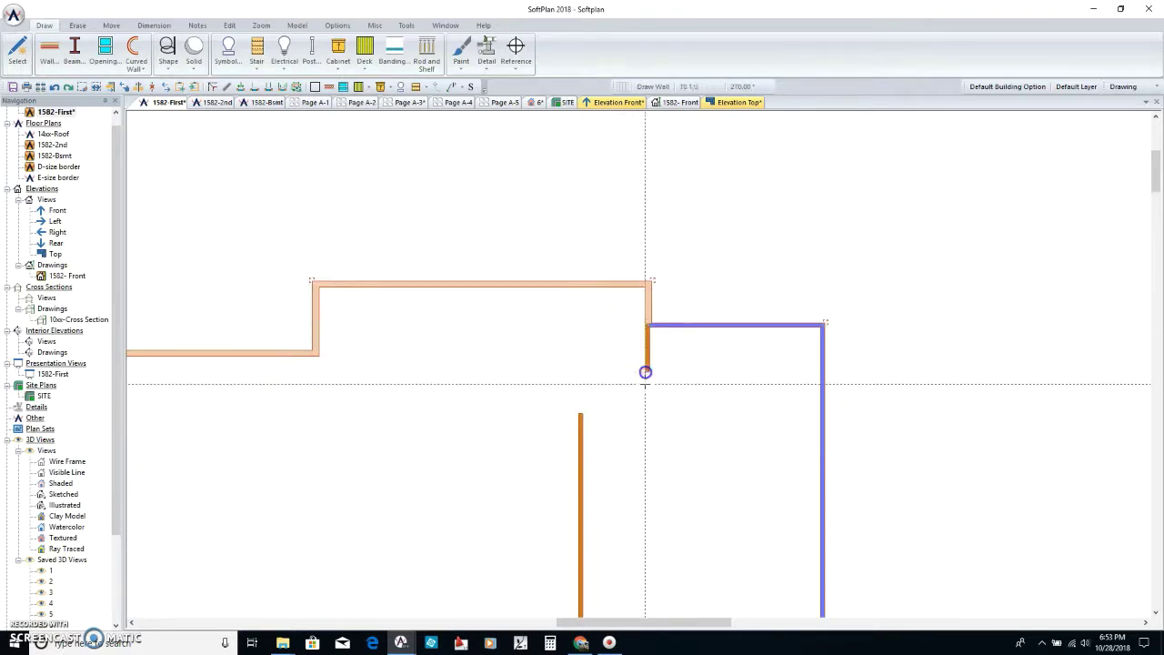
key(m)
click(650, 362)
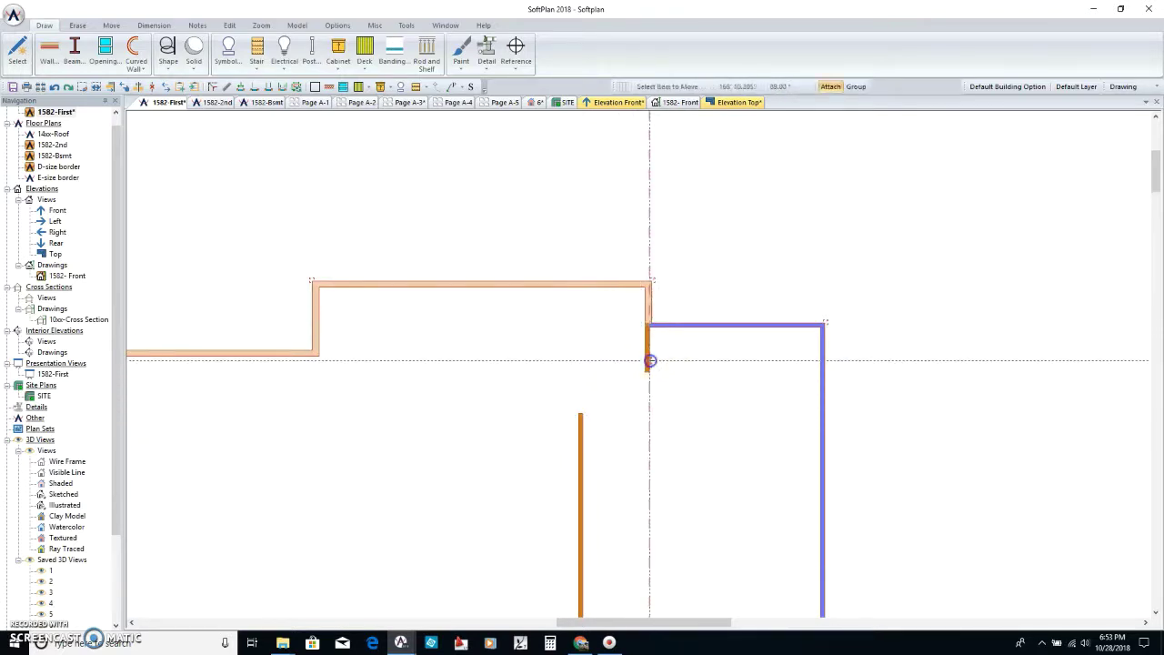
click(645, 411)
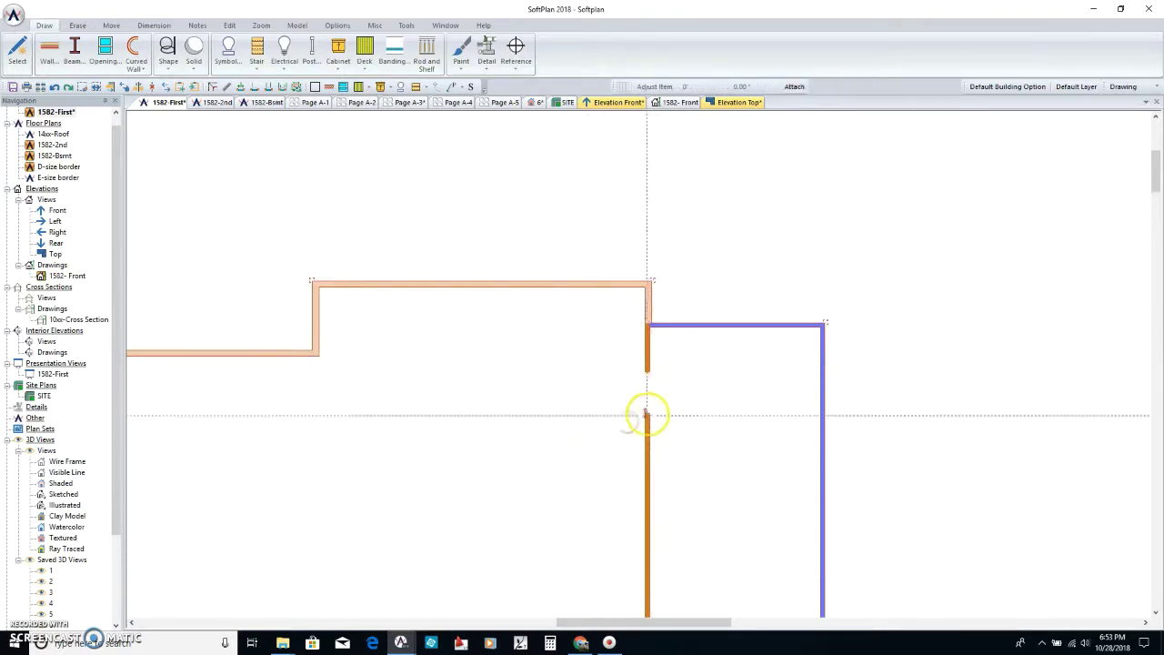
scroll(644, 375, down, 3)
scroll(637, 359, up, 3)
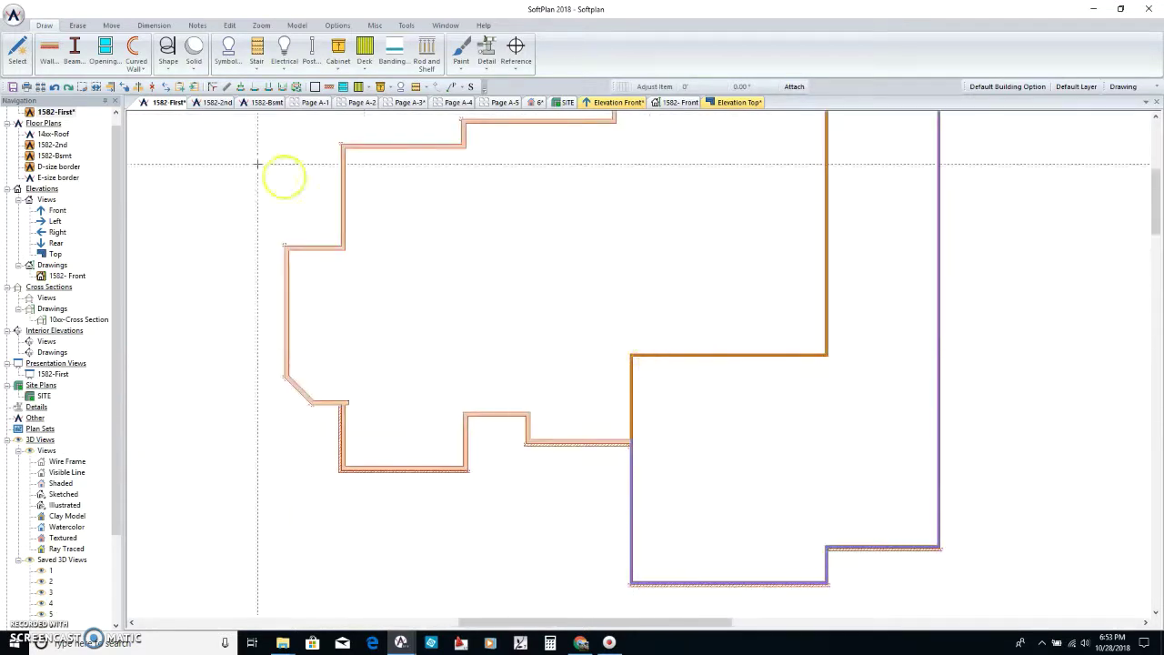
Draw Partition 3.5" walls up from the garage partition's left corner and across to the left.
click(63, 60)
click(103, 87)
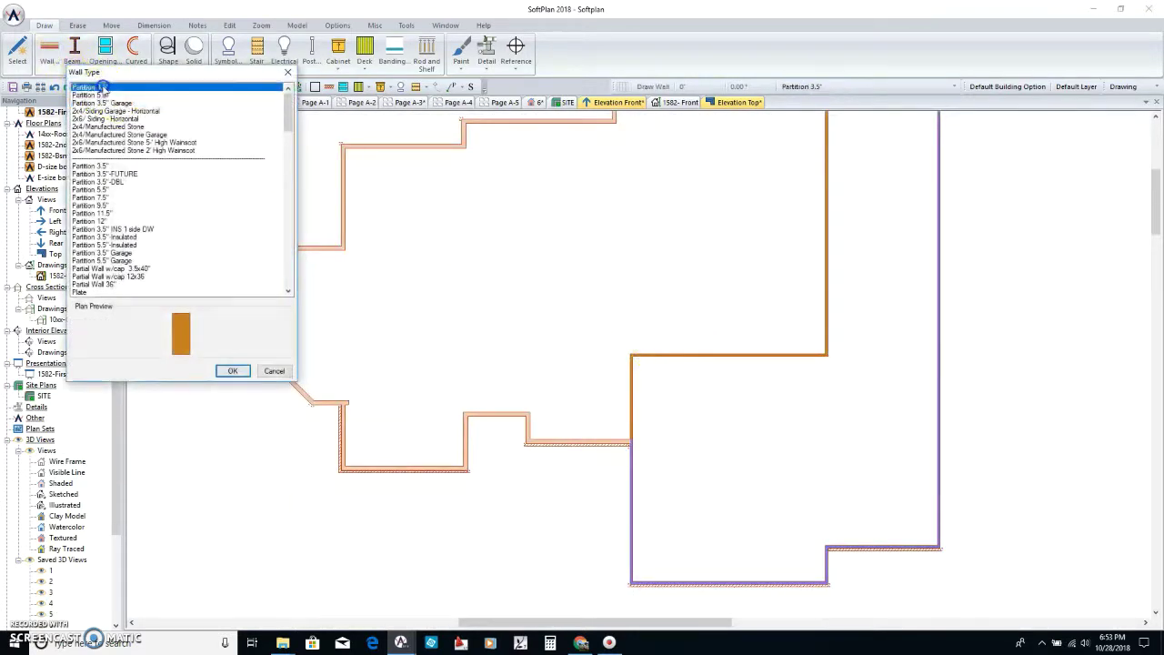
click(233, 371)
scroll(686, 406, up, 3)
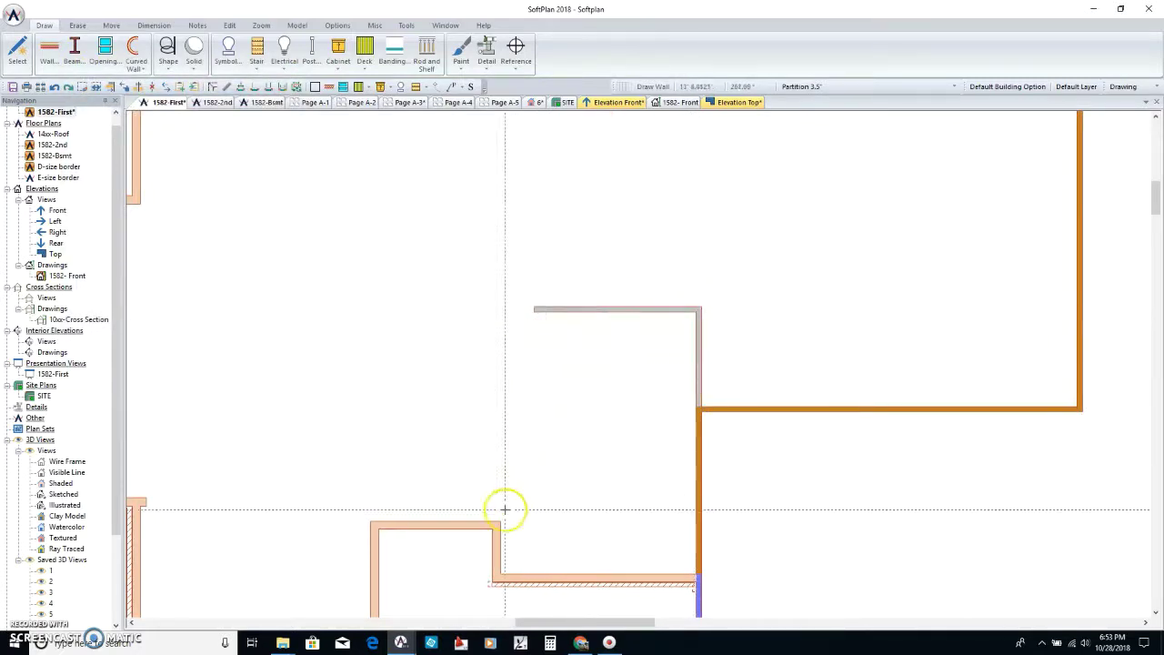
Draw a partition up from the front exterior wall corner and fillet it with the open horizontal partition to enclose the room.
key(f)
click(513, 363)
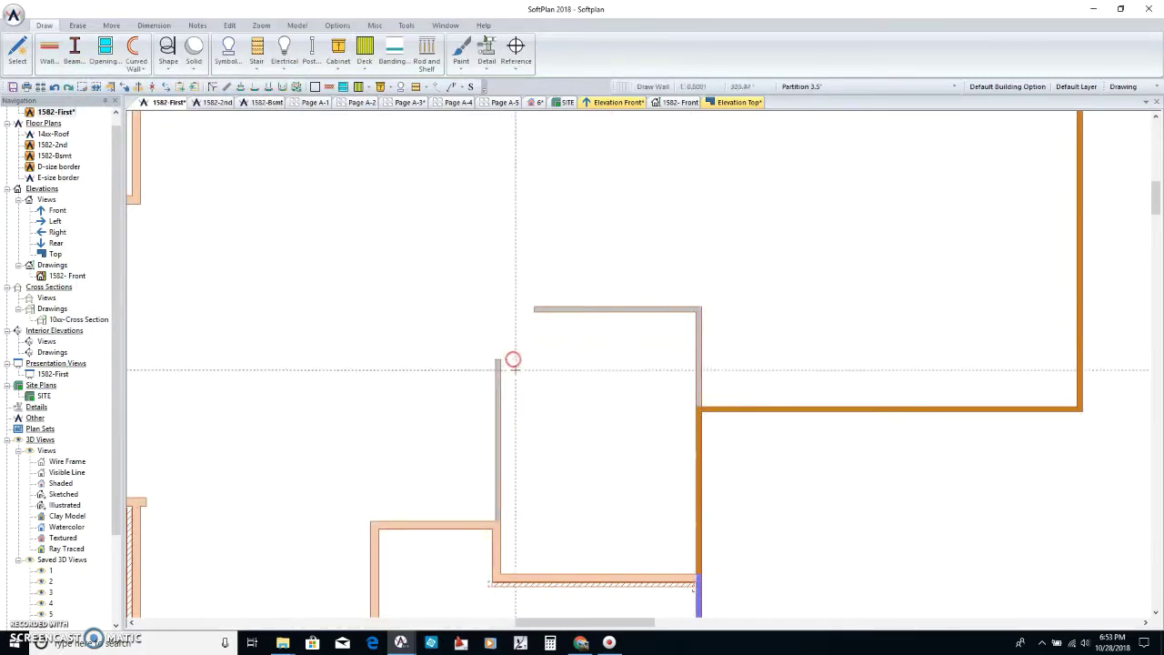
click(560, 311)
scroll(609, 396, down, 3)
scroll(609, 397, up, 2)
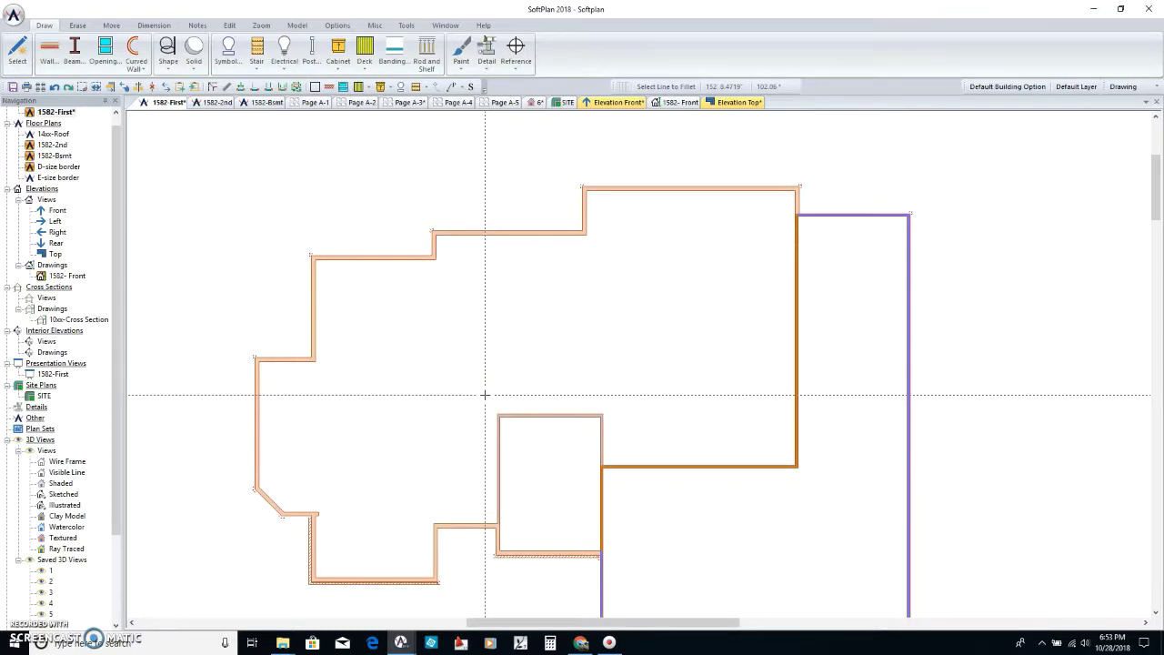
Inspect the interior partition layout in the textured 3D view and in the 1582-First floor plan.
scroll(485, 395, down, 2)
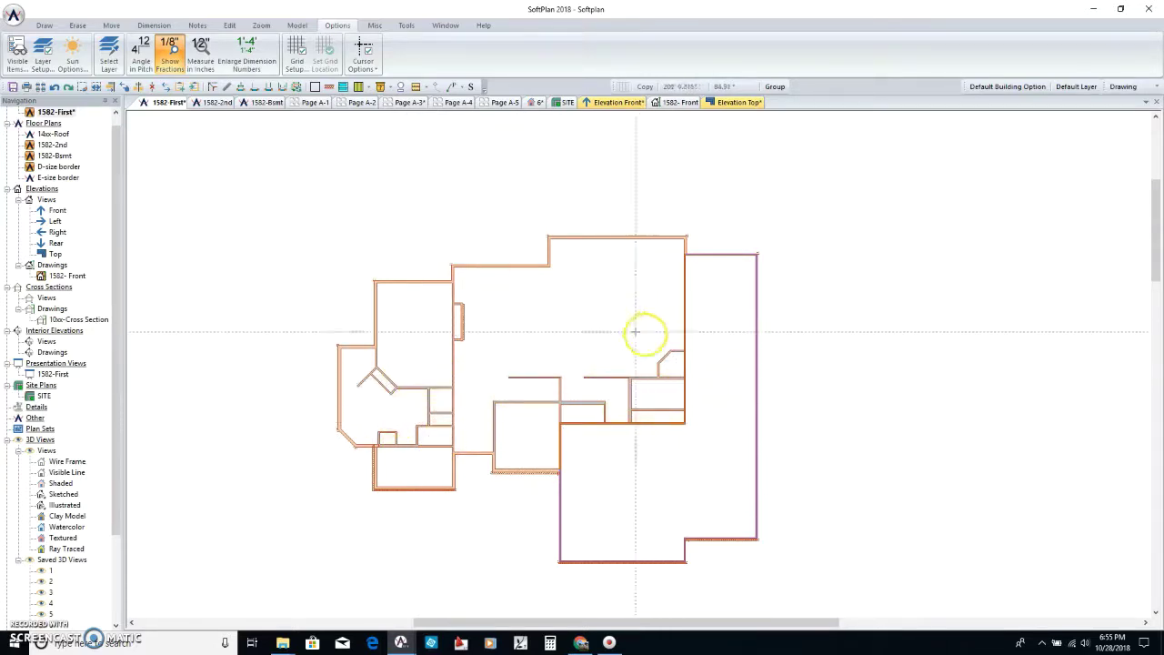
click(537, 103)
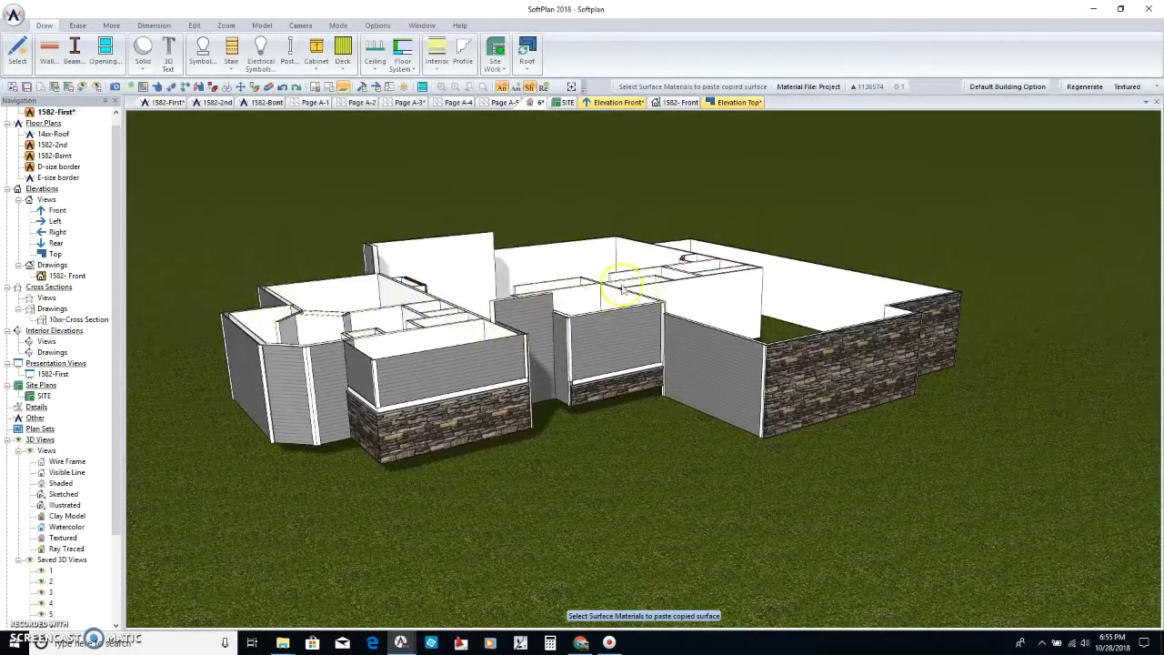
mouse_move(606, 300)
mouse_down()
mouse_move(554, 304)
mouse_move(600, 300)
mouse_up()
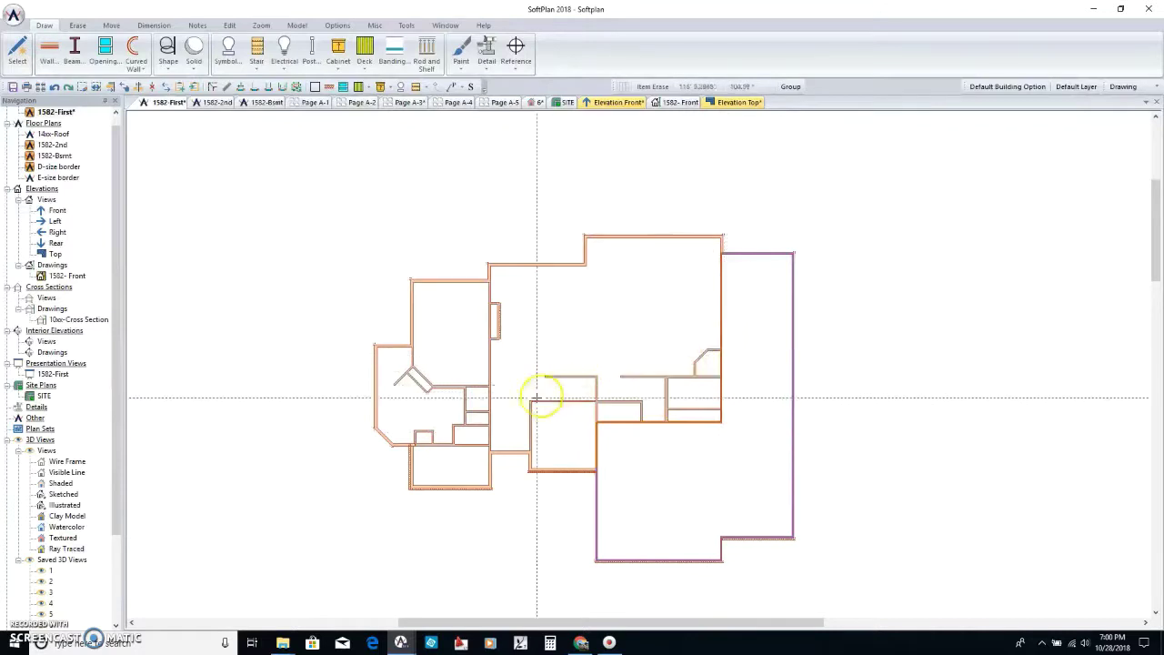
scroll(634, 345, up, 2)
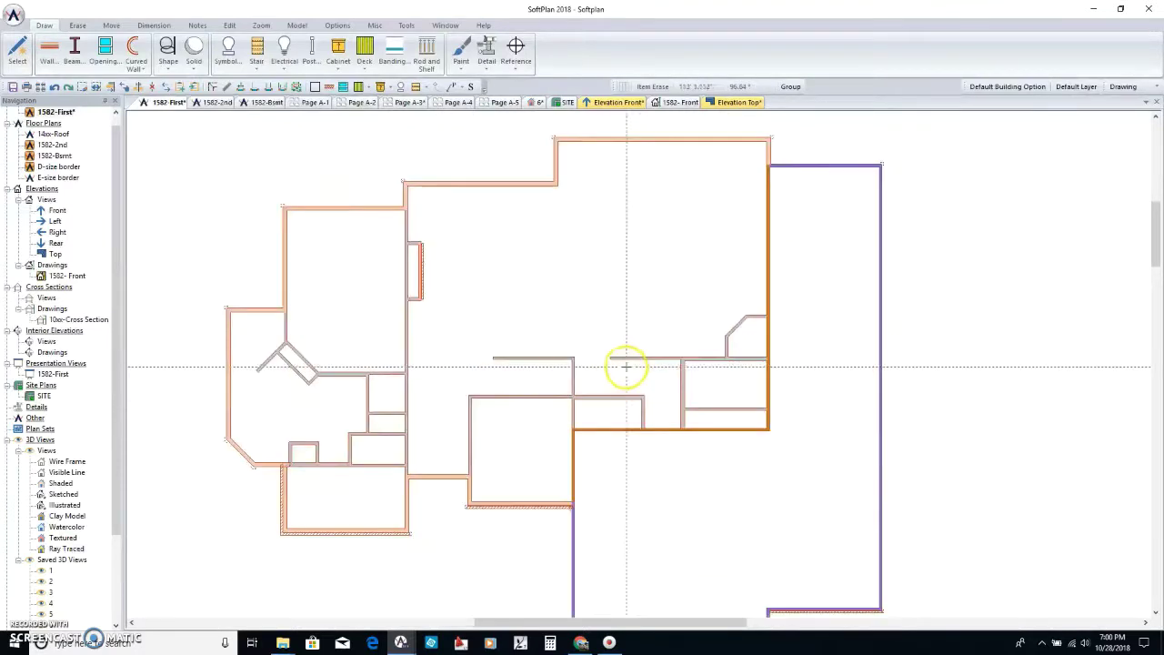
middle_drag(627, 367, 640, 364)
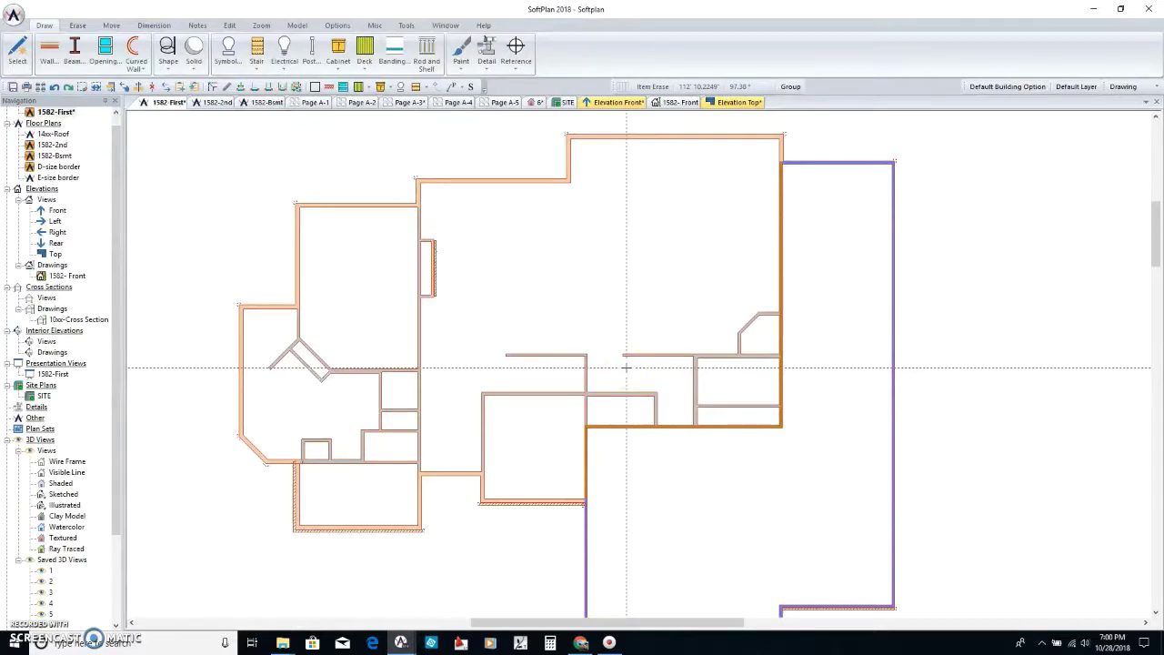
scroll(642, 372, down, 1)
scroll(639, 364, up, 1)
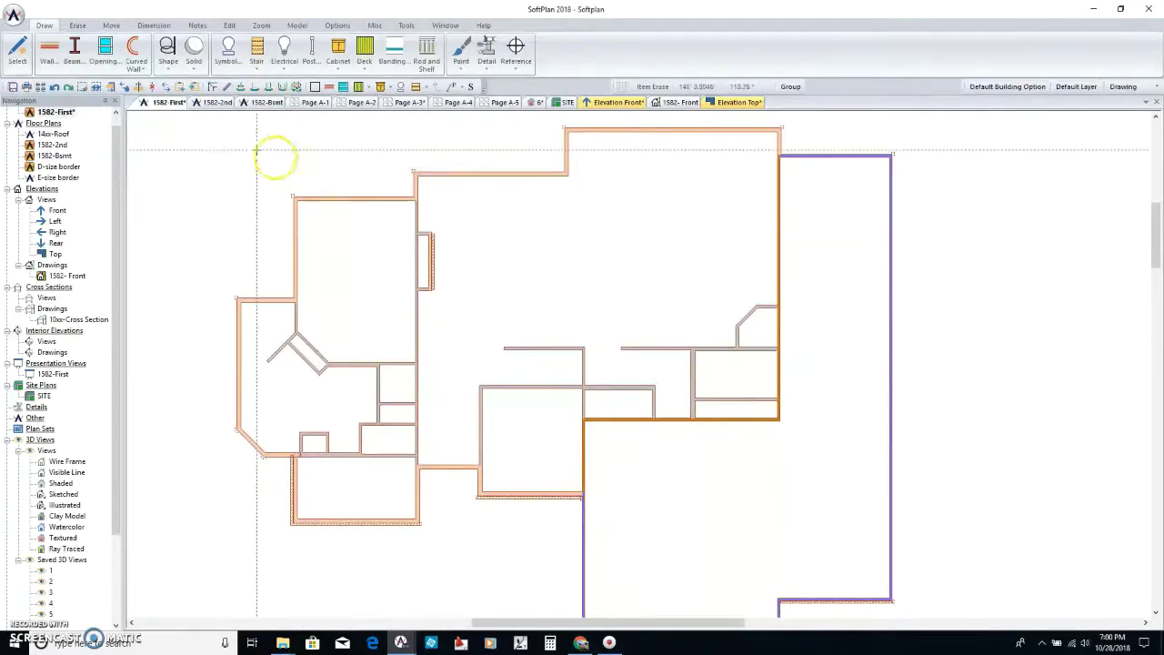
Insert the "3-0 DOOR 14" SL LH - 1'-8" TALL C.F." exterior door centred in the recessed front entry wall.
click(103, 47)
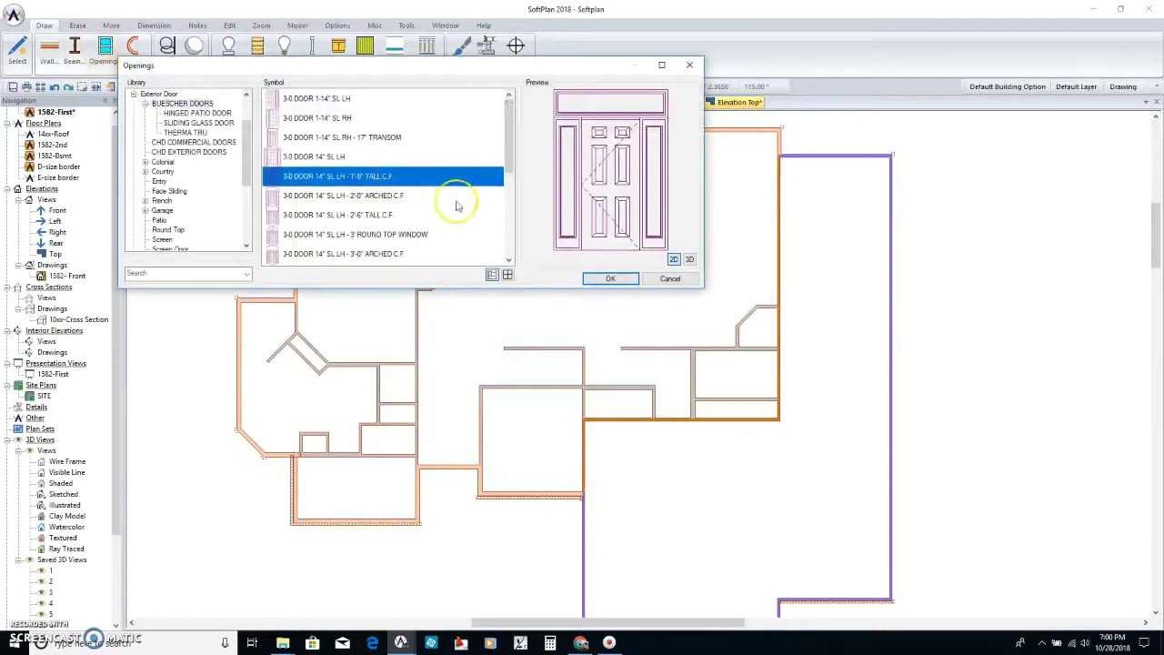
mouse_move(509, 140)
mouse_down()
mouse_move(510, 227)
mouse_move(505, 122)
mouse_up()
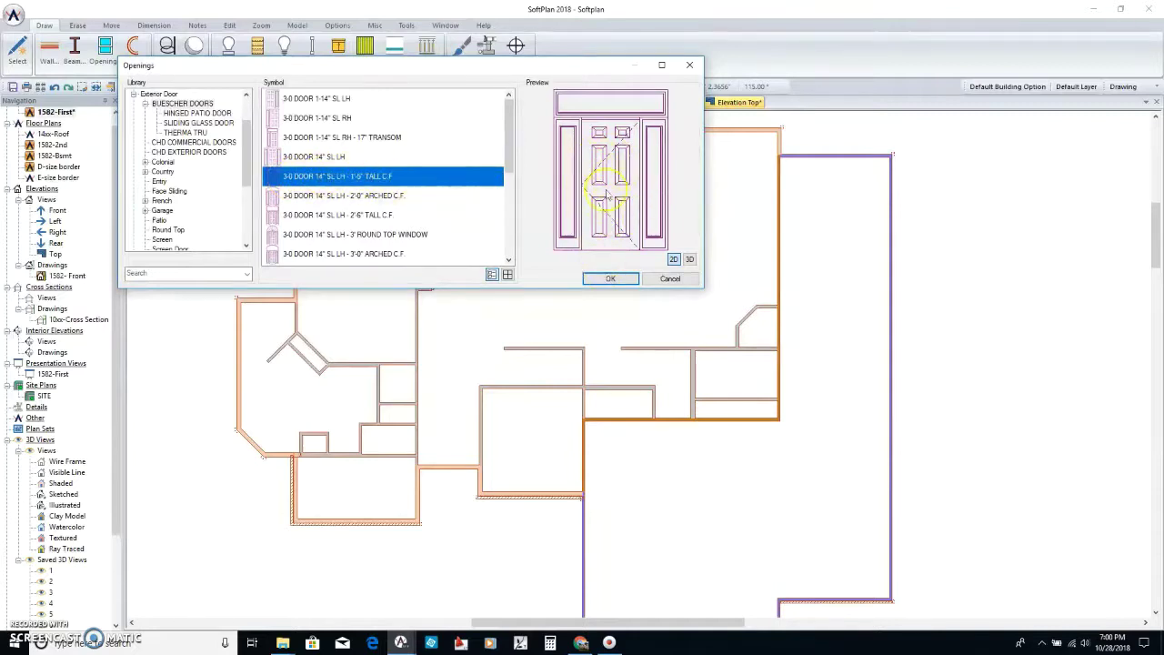
click(612, 279)
scroll(637, 364, up, 3)
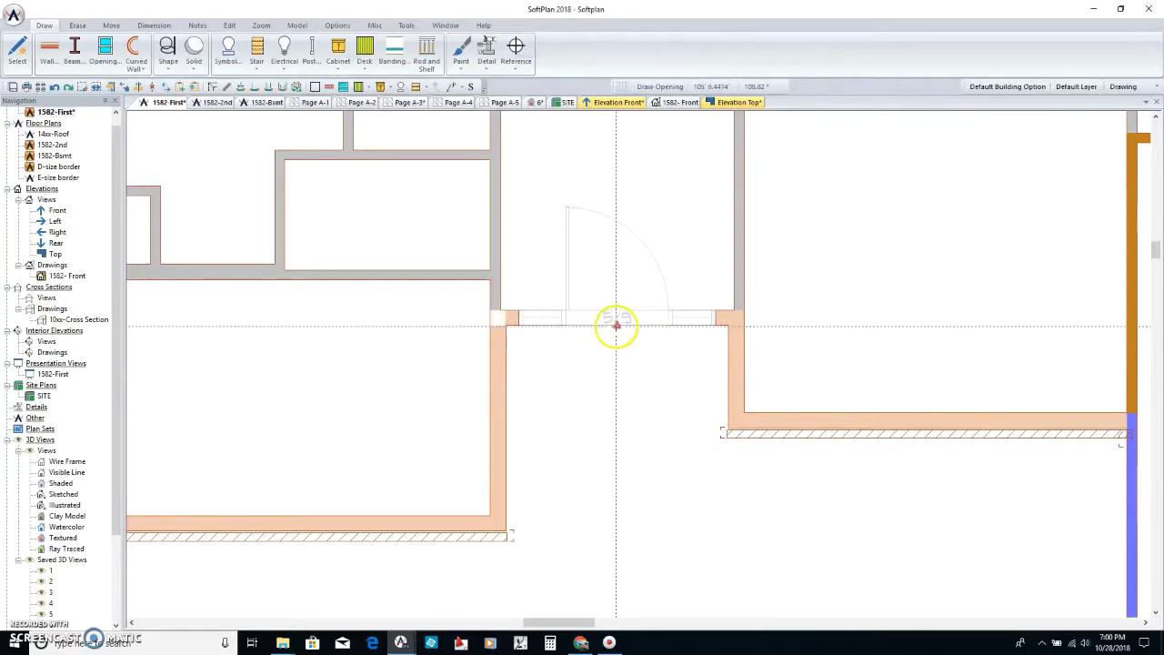
click(617, 324)
click(564, 361)
scroll(644, 355, down, 5)
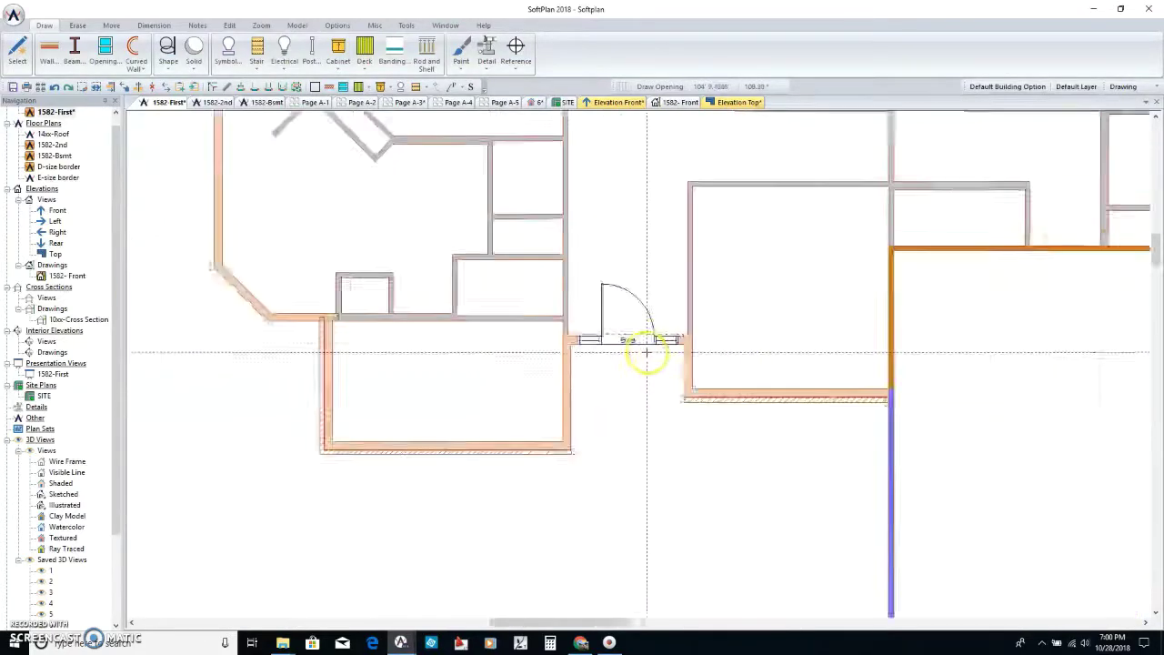
scroll(664, 334, down, 2)
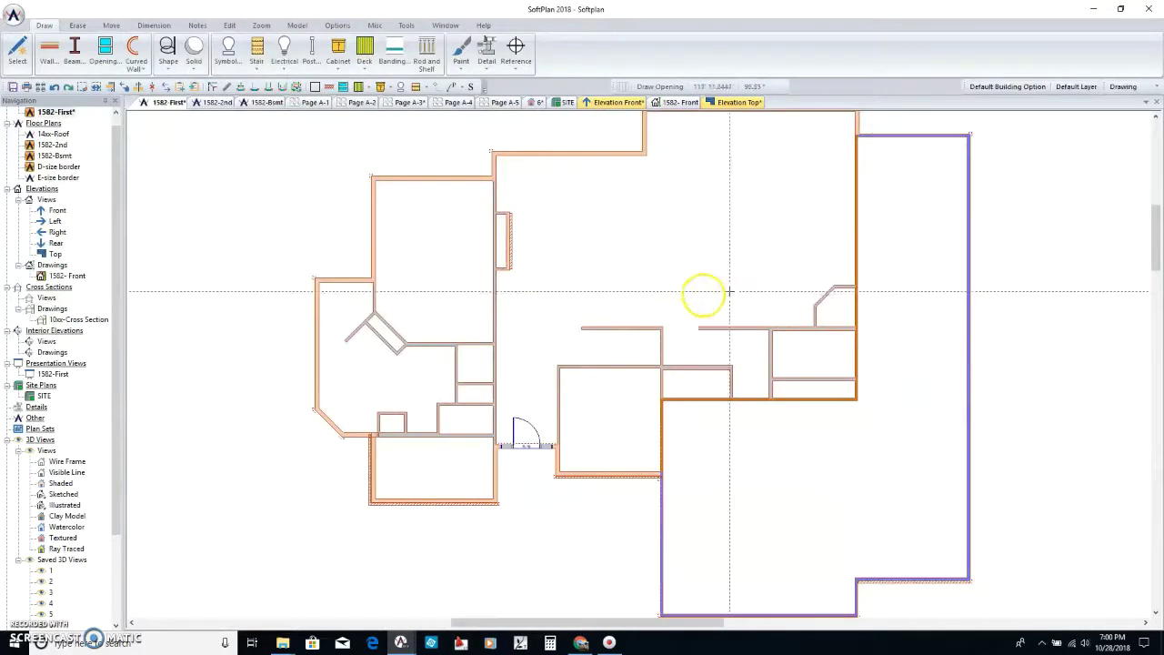
Examine the doors, windows and garage doors on the house front in the textured 3D view.
scroll(708, 264, down, 1)
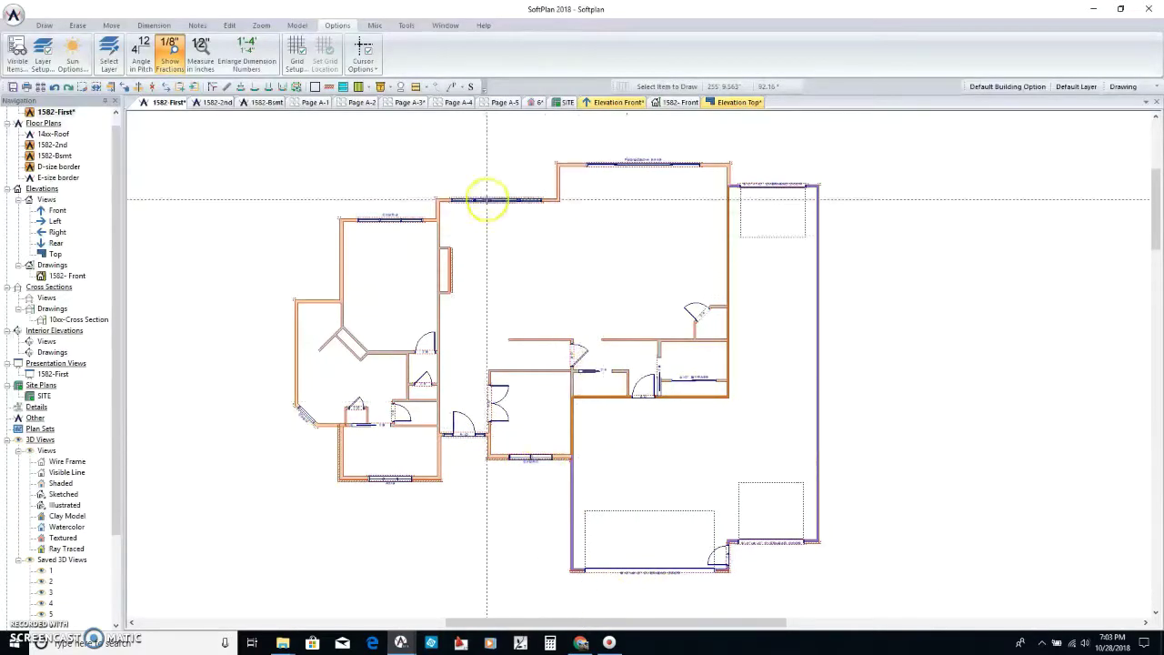
click(535, 103)
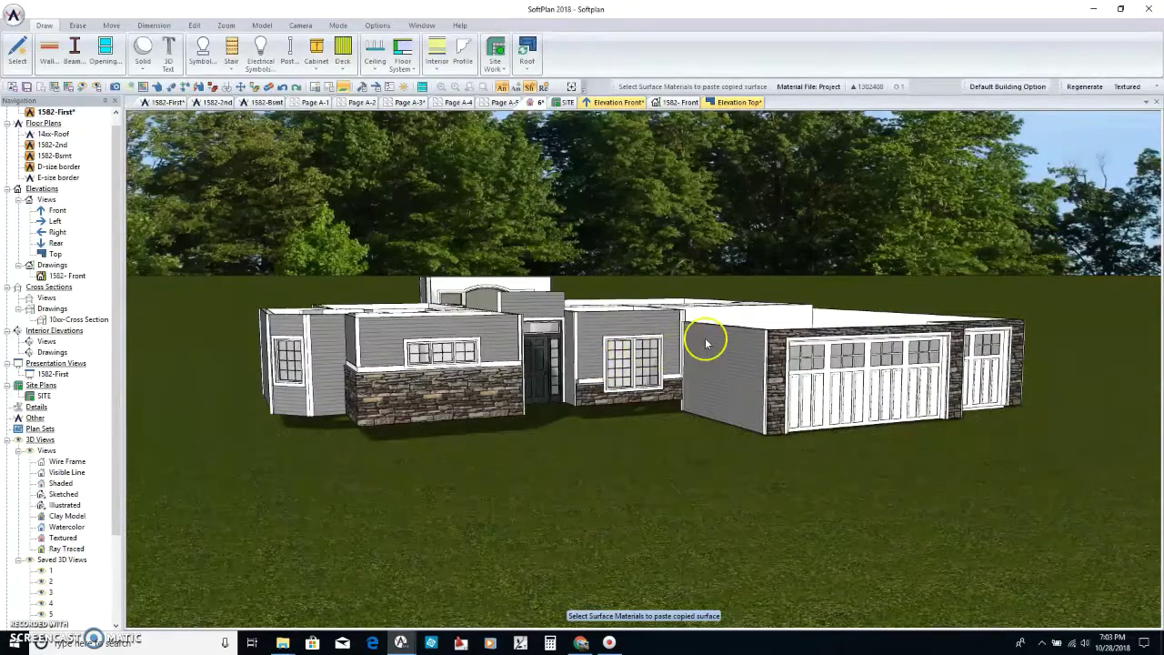
mouse_move(659, 338)
mouse_down()
mouse_move(637, 346)
mouse_move(621, 334)
mouse_move(650, 343)
mouse_move(670, 333)
mouse_move(655, 343)
mouse_up()
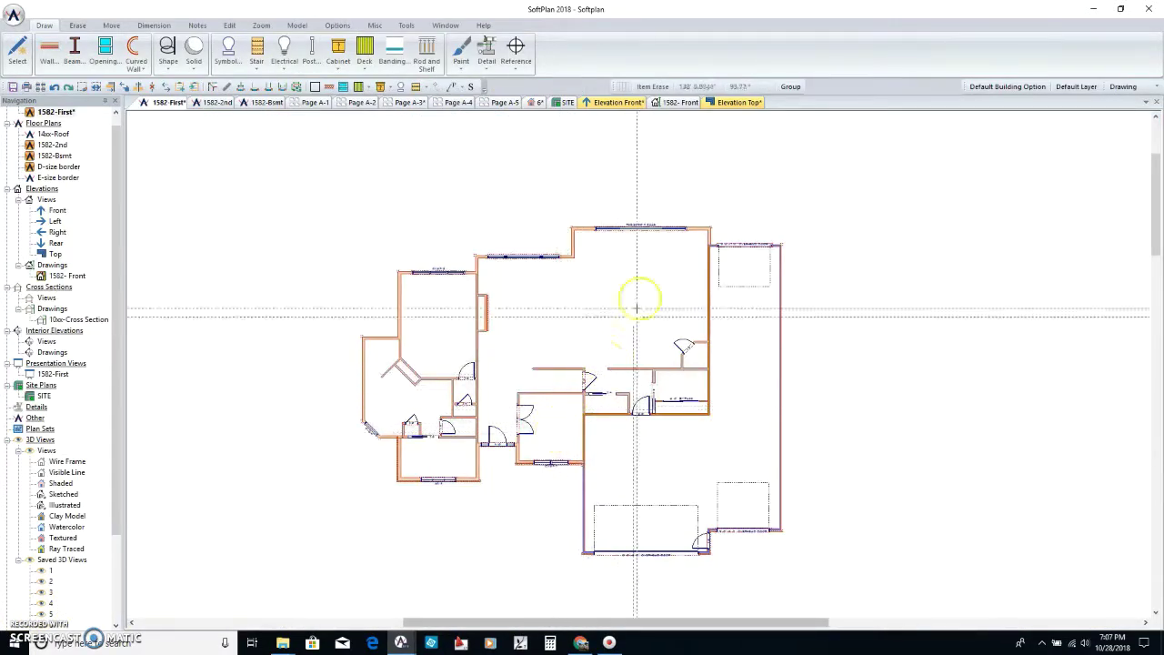
Draw a 2-11.875 LVL beam down from the front room's exterior corner and across to the garage wall.
scroll(533, 495, up, 3)
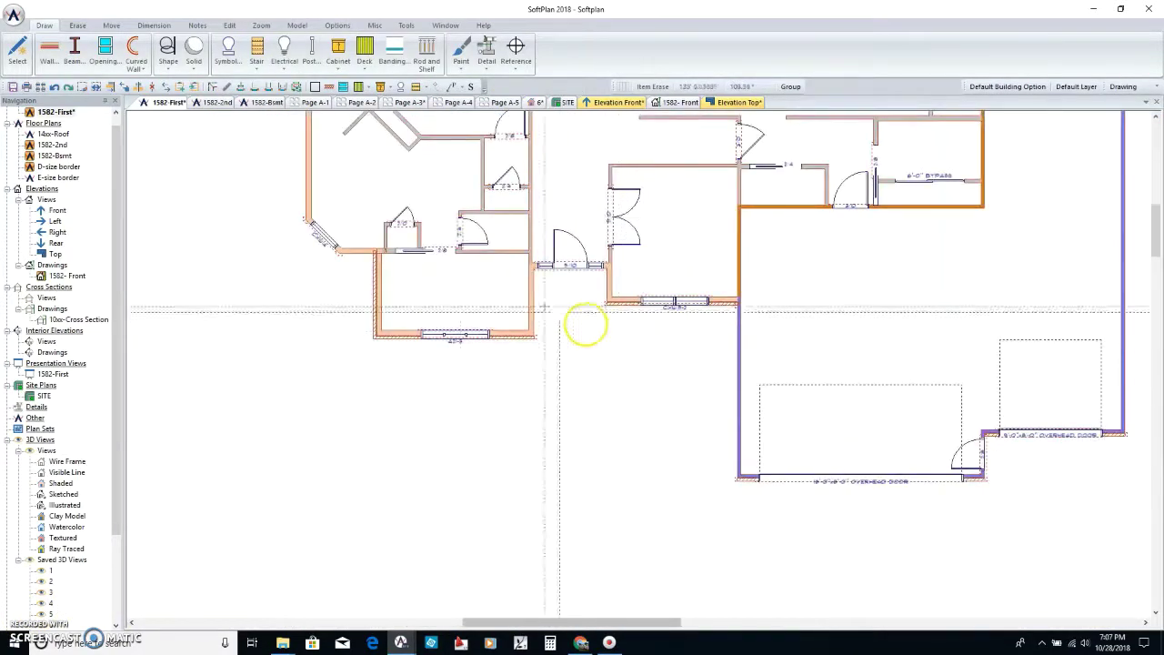
click(78, 51)
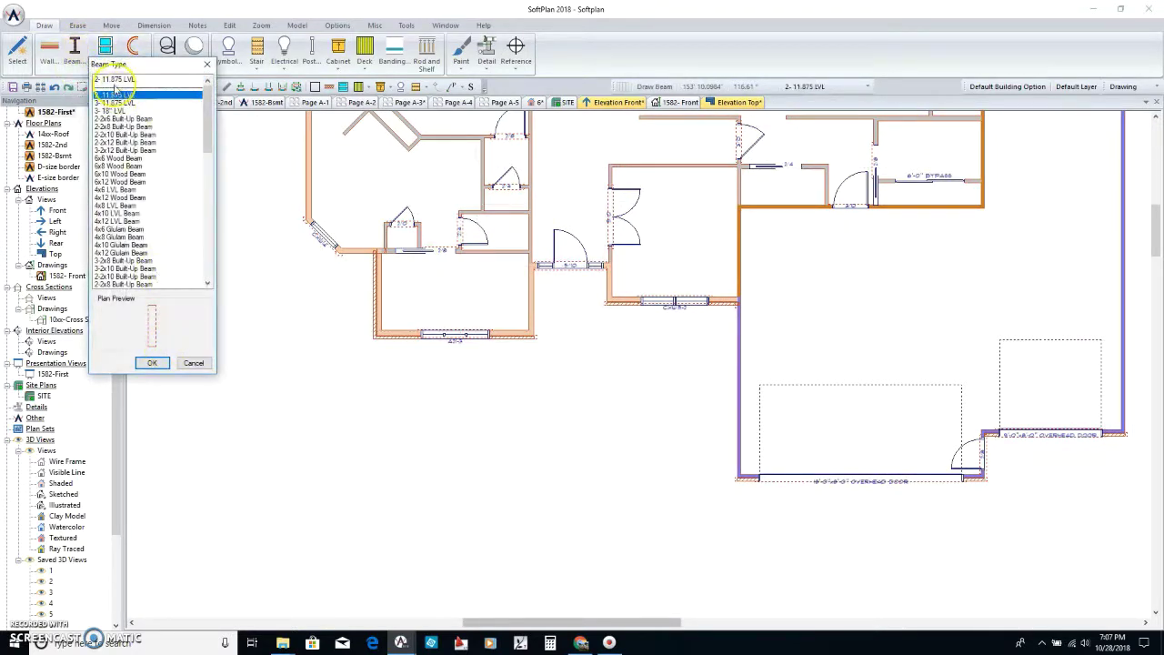
click(154, 363)
scroll(636, 358, up, 5)
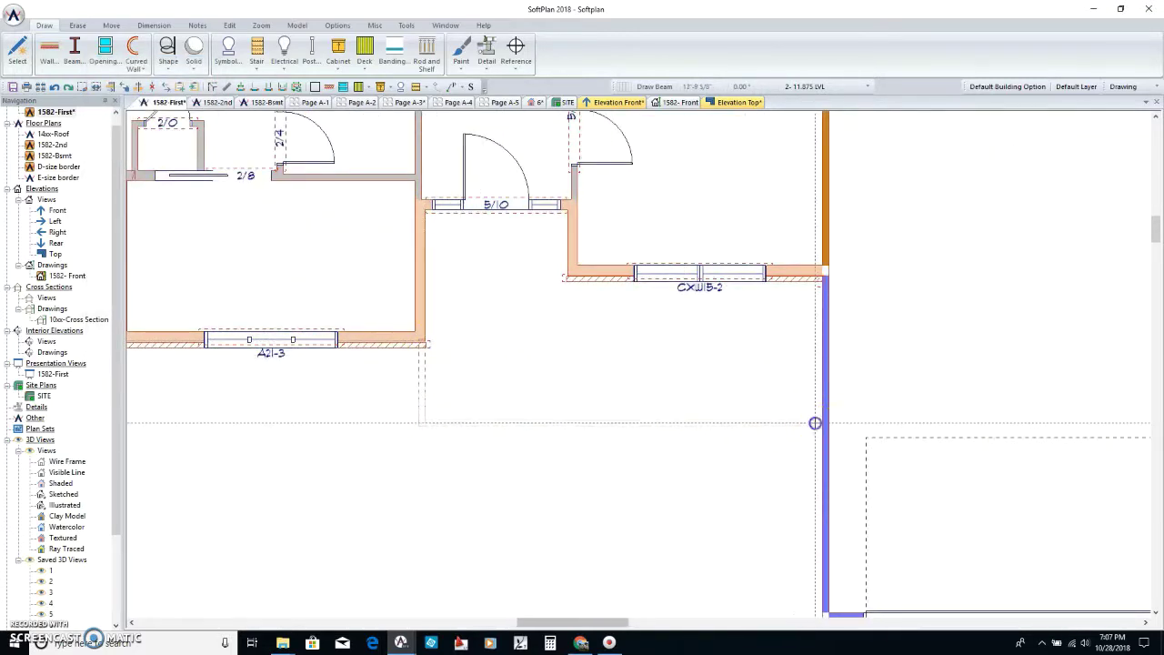
scroll(671, 390, down, 6)
scroll(702, 273, up, 1)
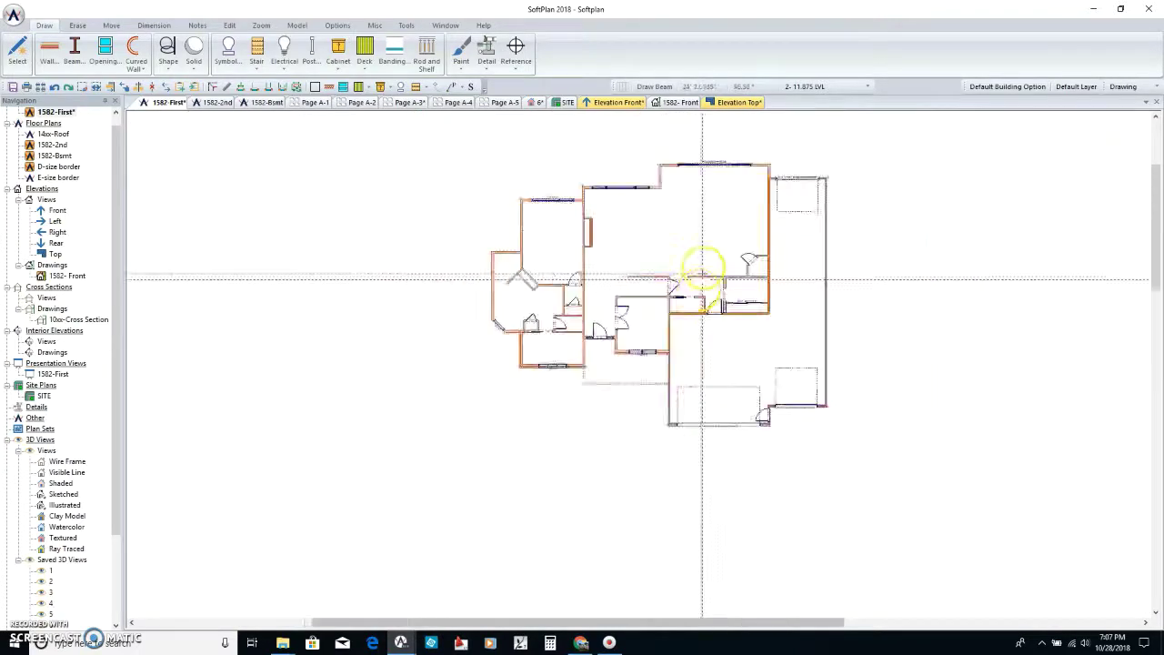
Draw a deck off the rear wall outside the wide glass door, with both outer corners cut at an angle.
scroll(637, 368, up, 4)
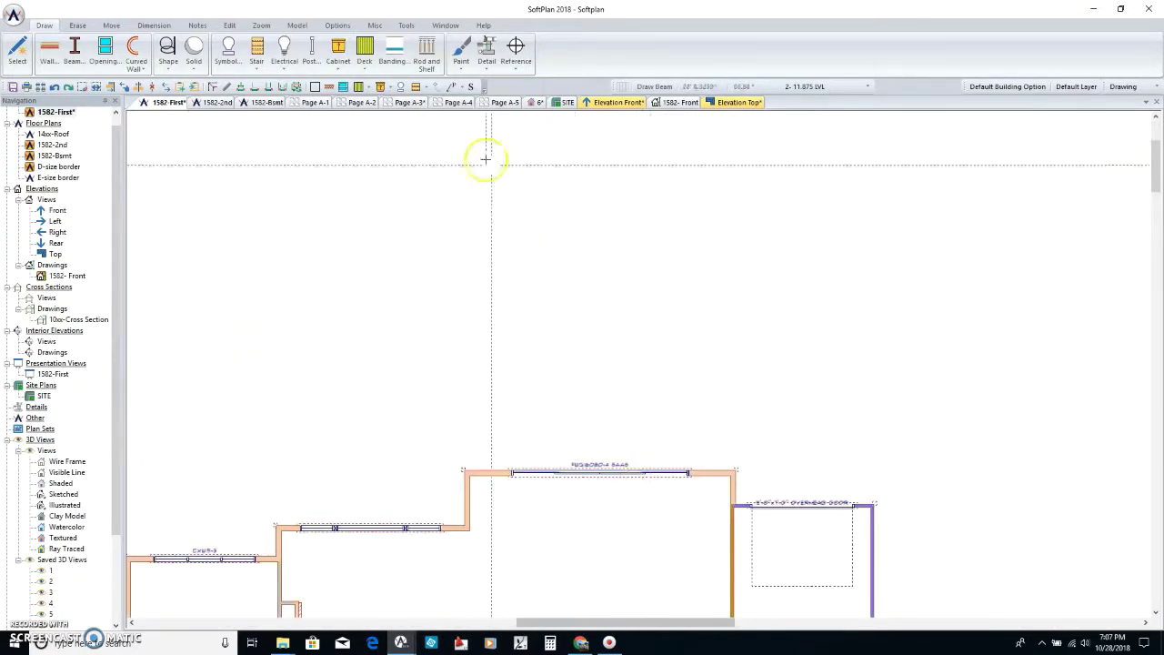
click(362, 49)
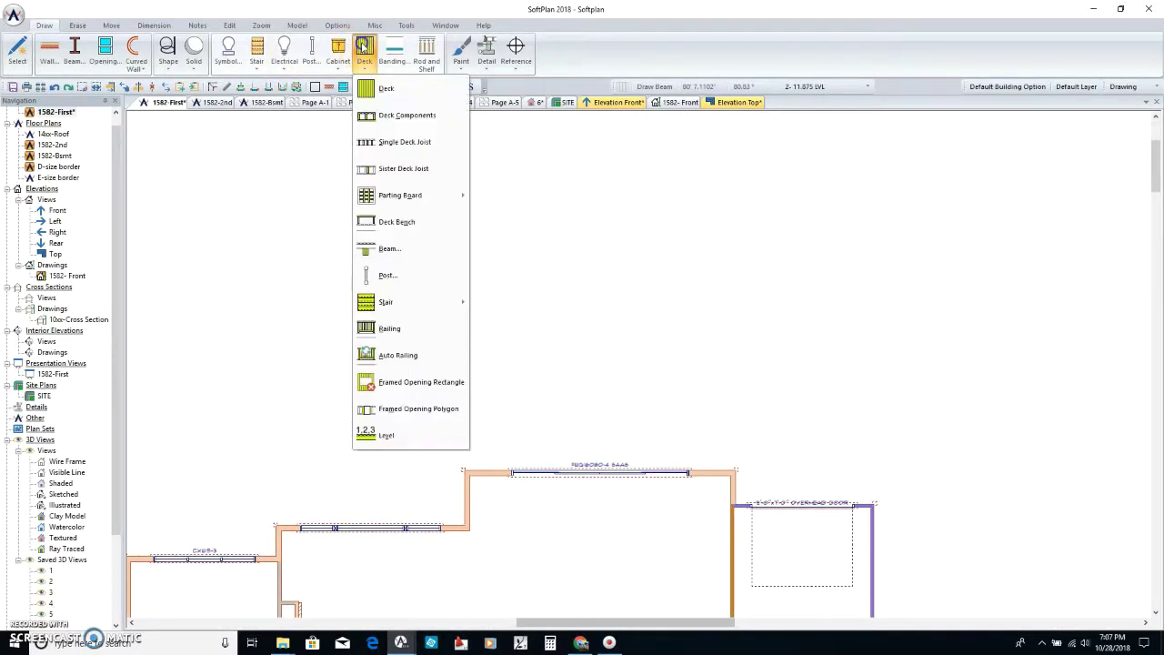
click(397, 90)
click(465, 472)
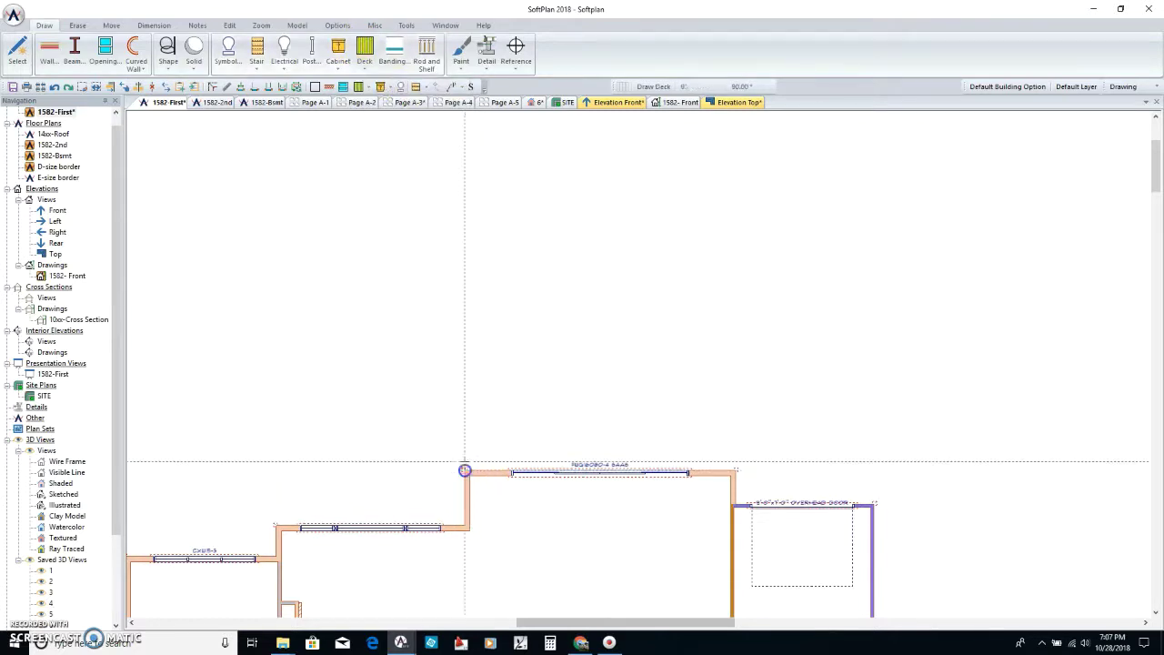
click(499, 360)
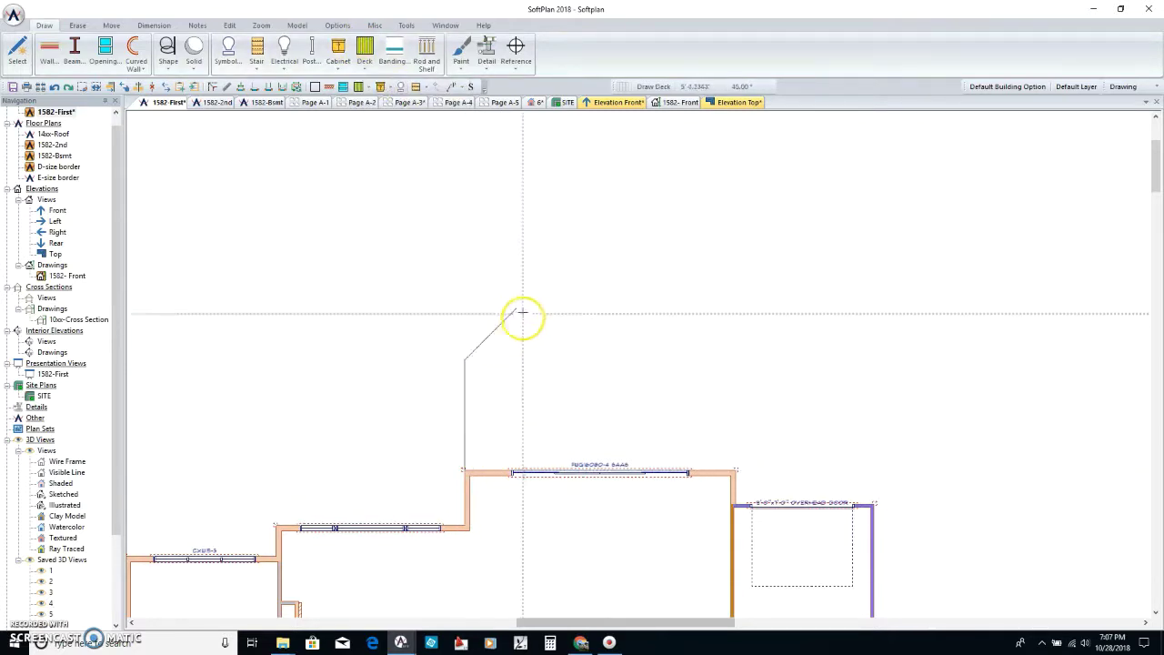
click(529, 296)
click(663, 296)
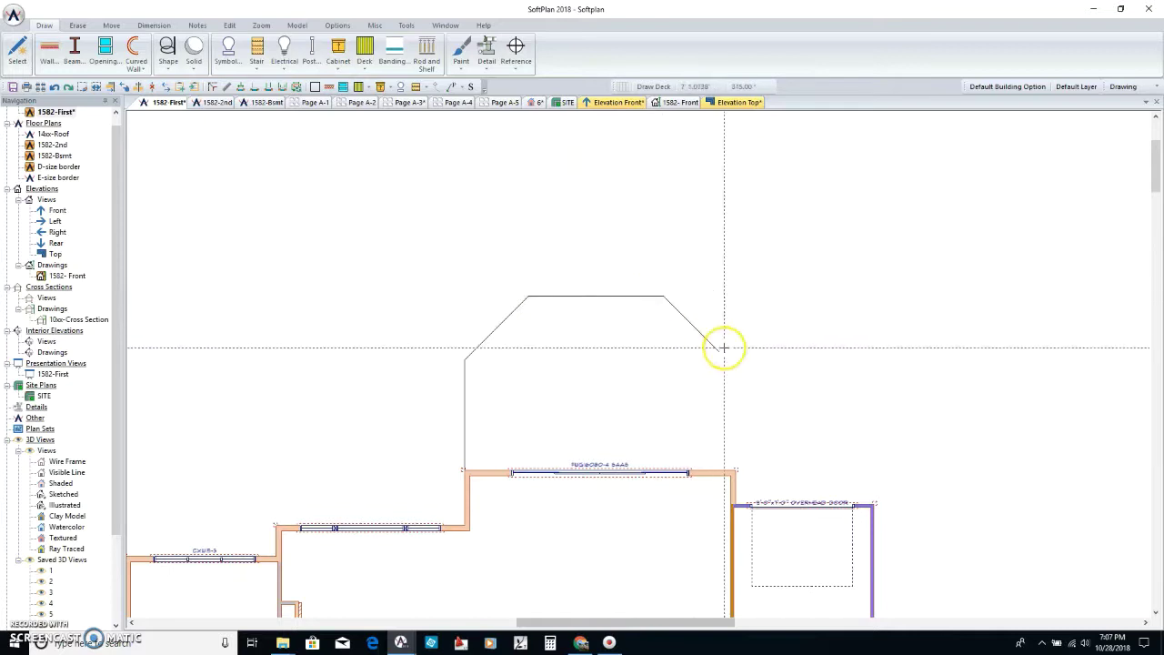
click(719, 353)
click(721, 471)
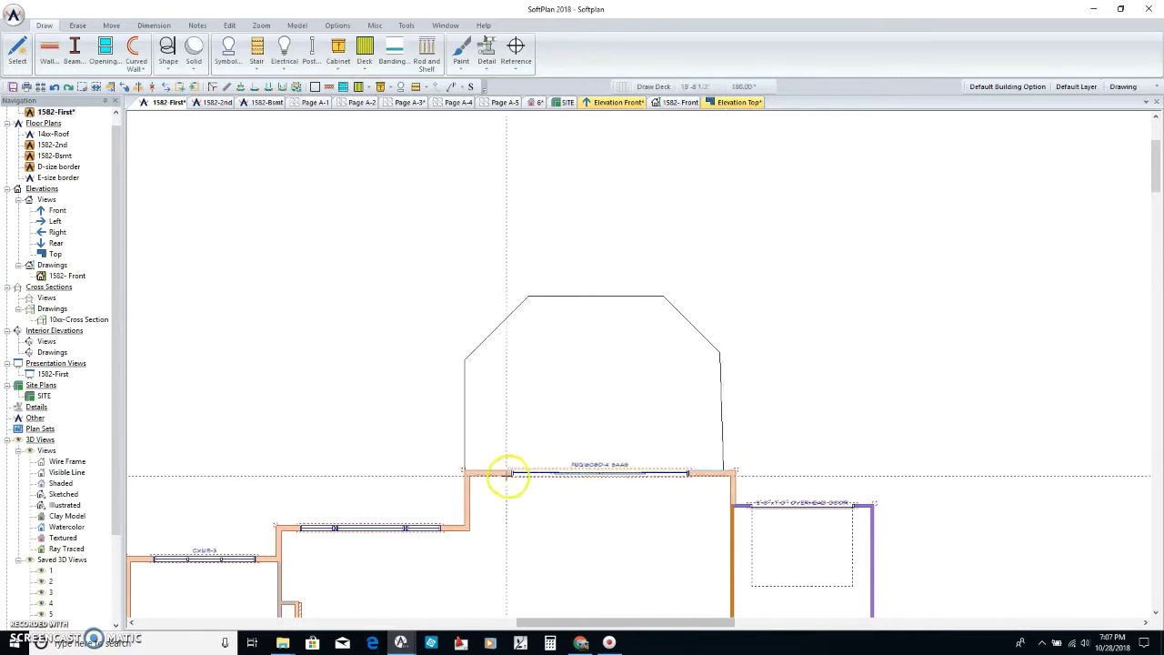
click(463, 470)
scroll(582, 416, up, 4)
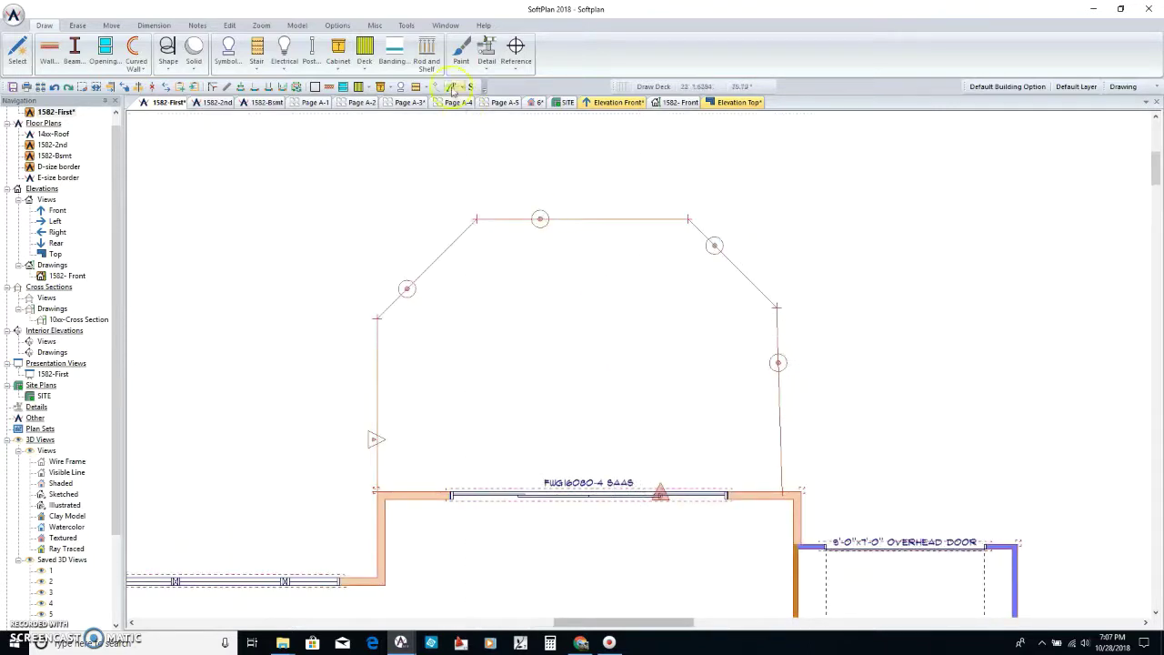
click(364, 55)
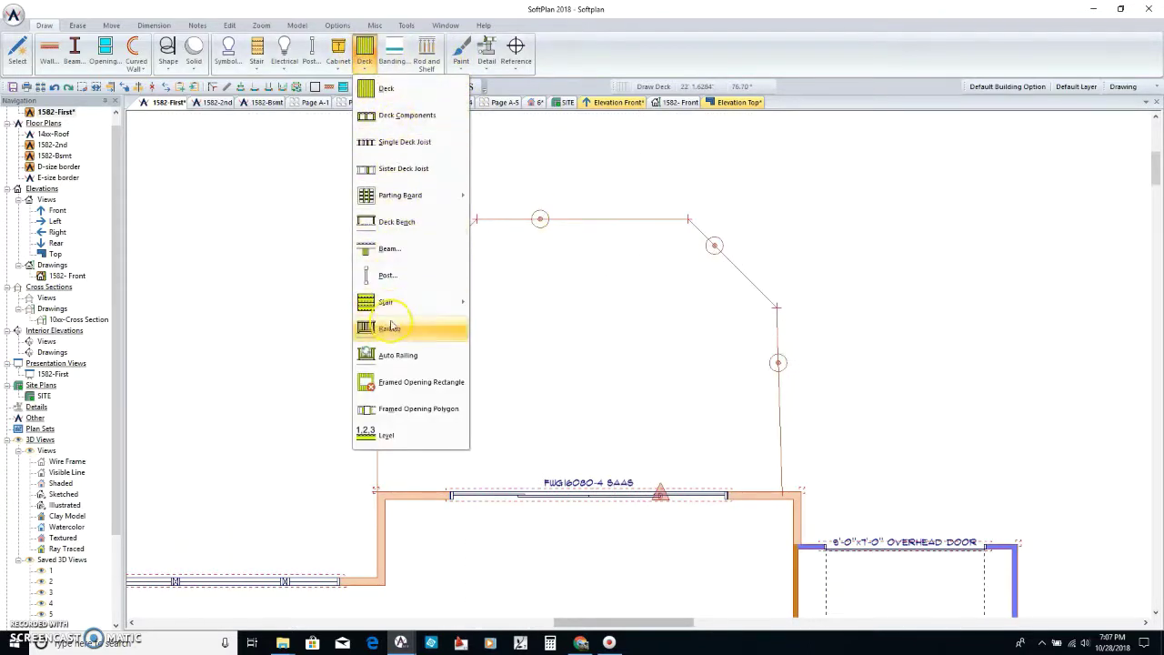
scroll(509, 182, down, 6)
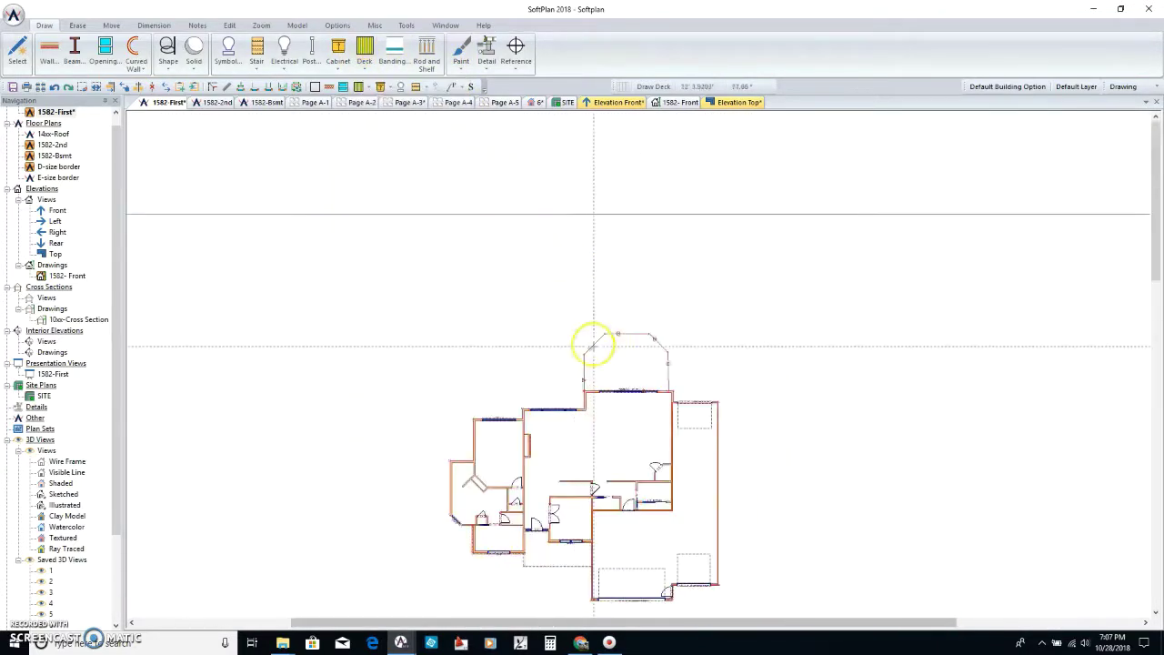
scroll(631, 398, up, 2)
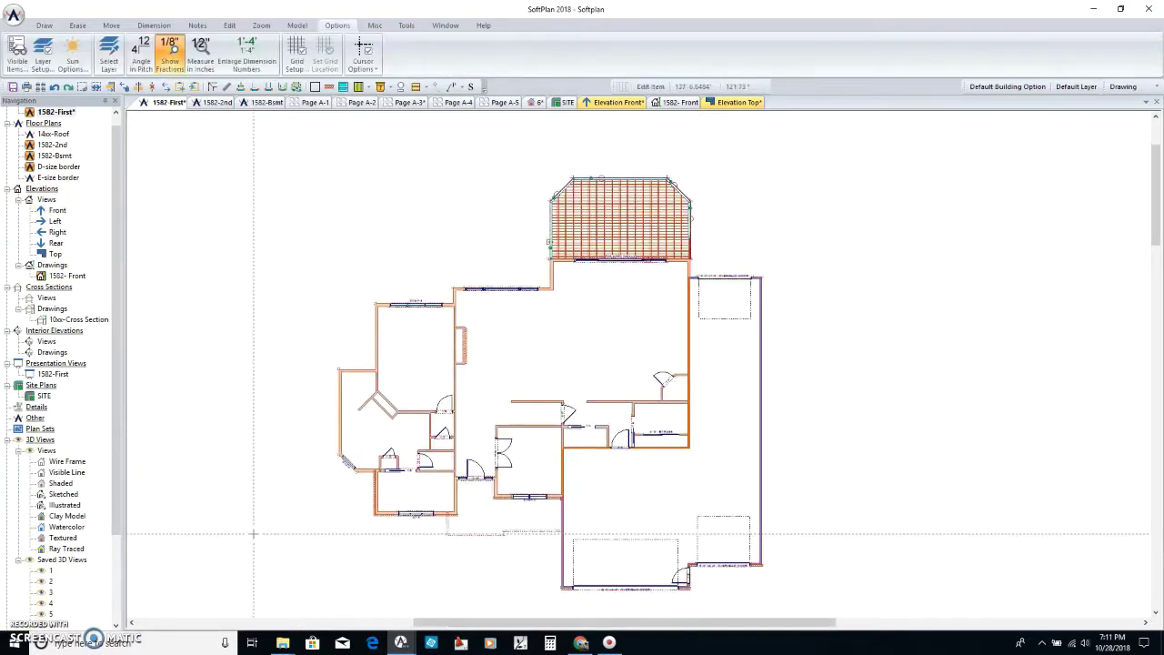
Examine the front porch beams and the railed rear deck on the plan and in the textured 3D view.
scroll(457, 530, down, 2)
scroll(647, 358, up, 5)
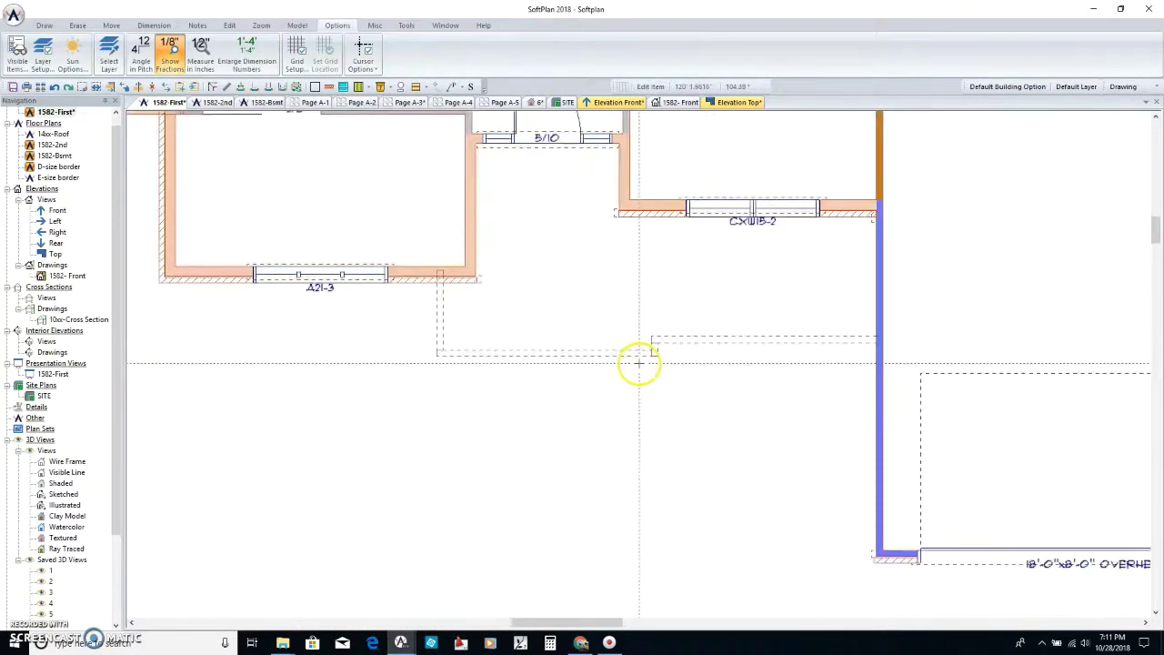
scroll(639, 363, down, 3)
scroll(715, 261, up, 5)
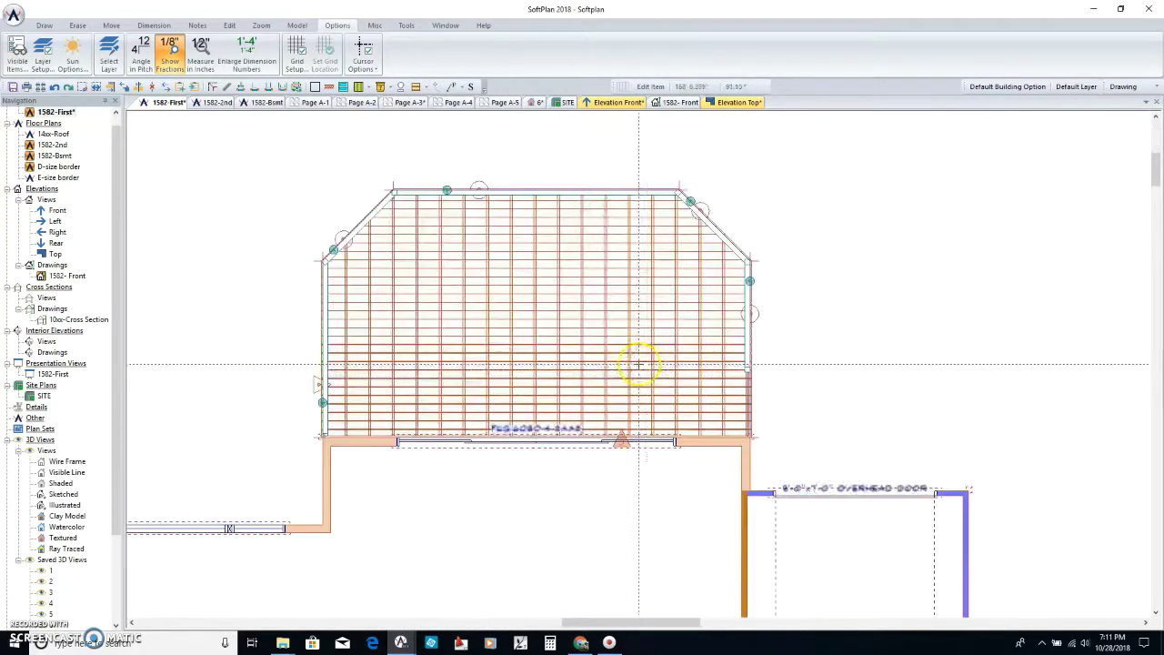
scroll(638, 364, down, 4)
scroll(636, 364, up, 2)
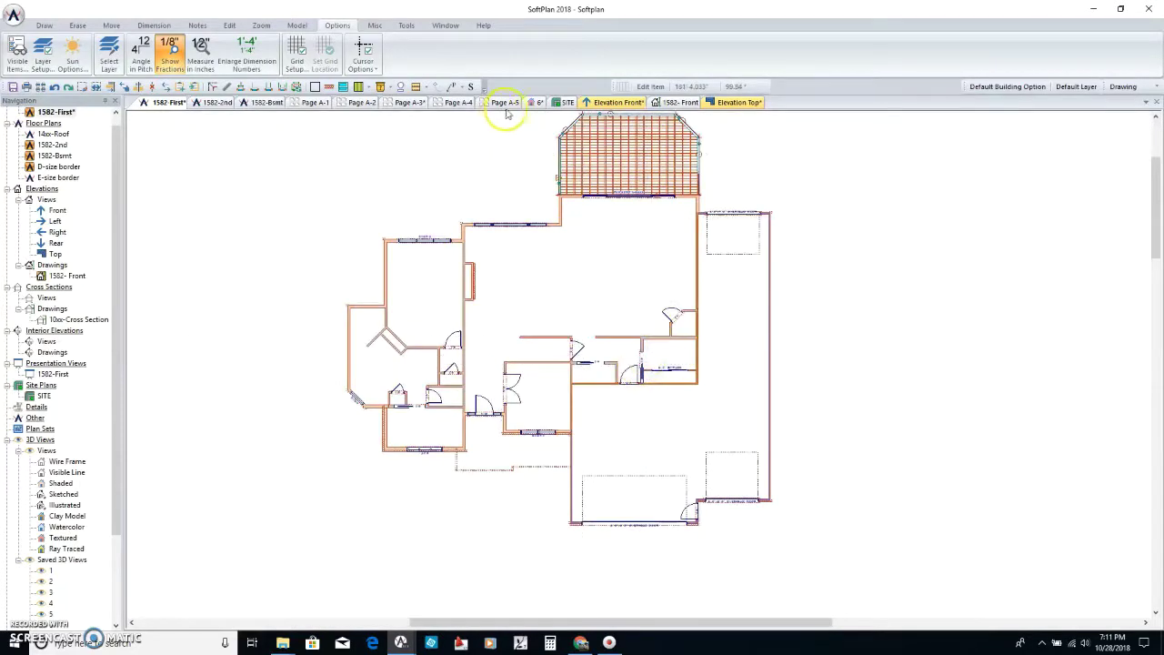
click(532, 103)
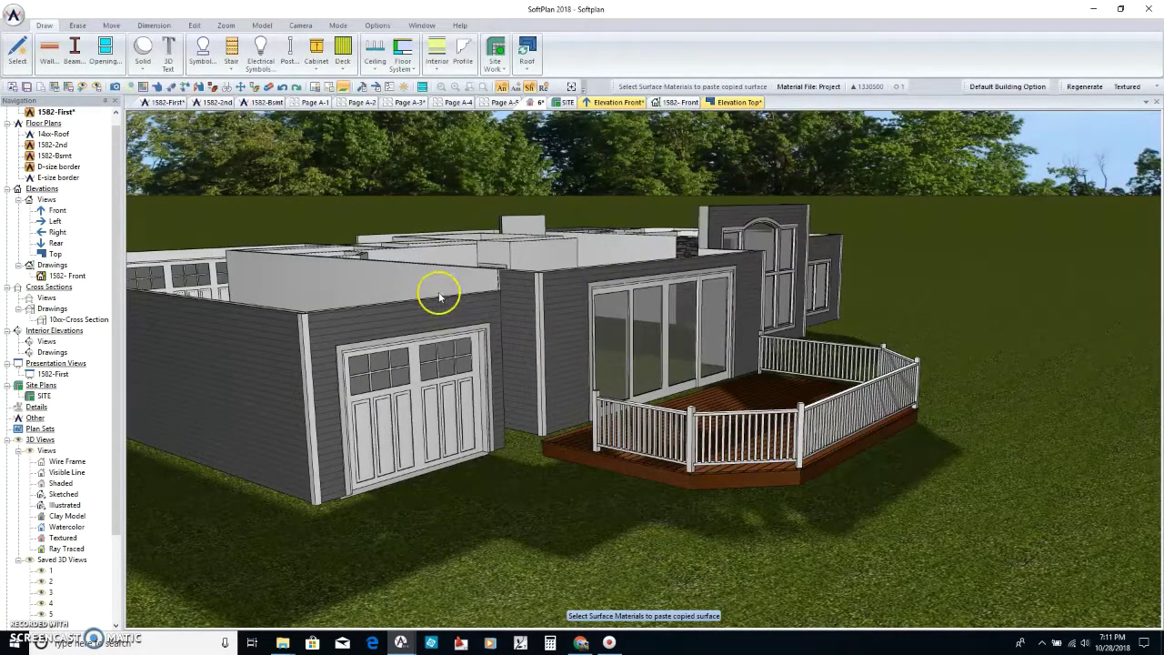
drag(490, 312, 549, 372)
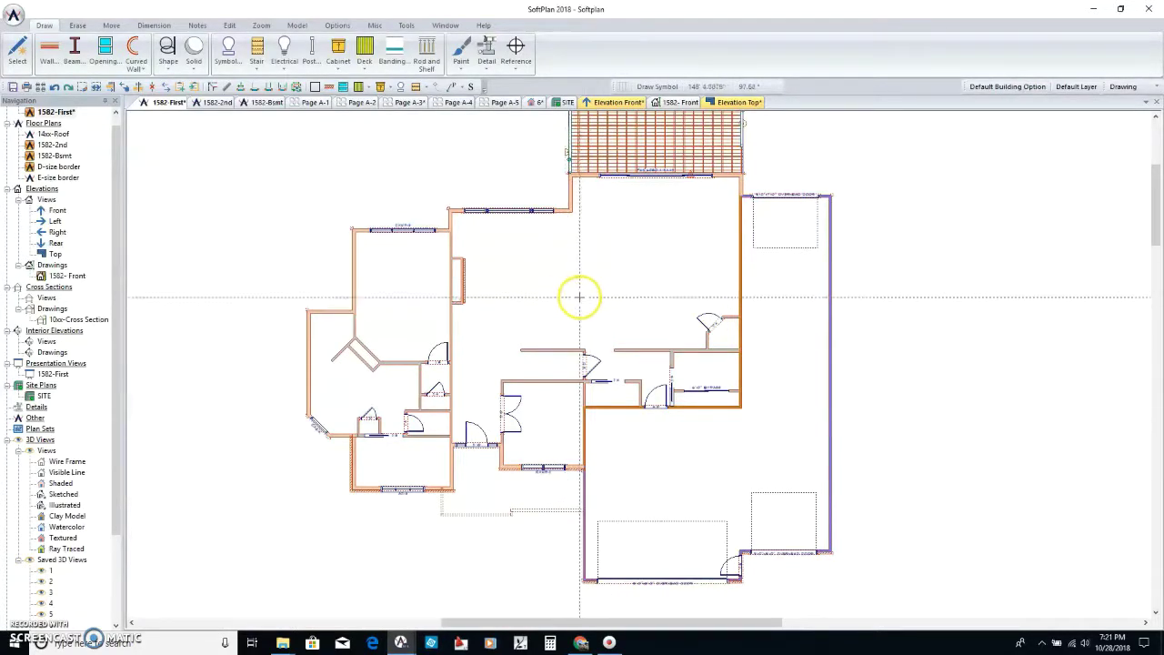
Place the "toilet 3" bathroom symbol in the small toilet room beside the entry and in the half bath next to the garage.
click(229, 53)
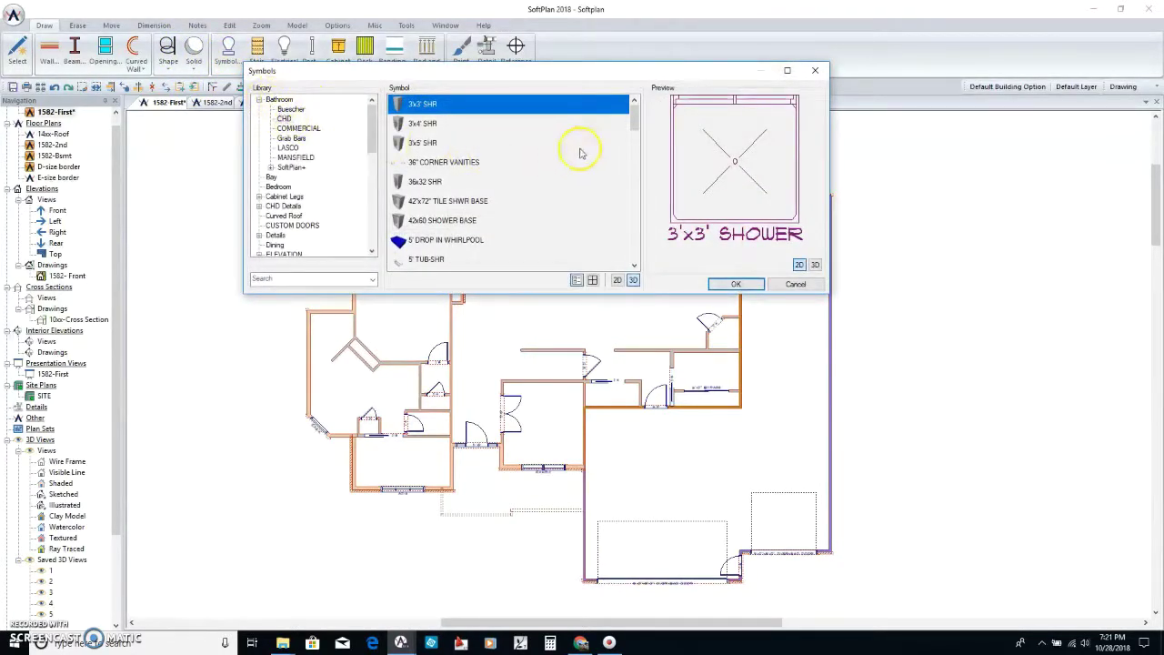
drag(637, 128, 635, 191)
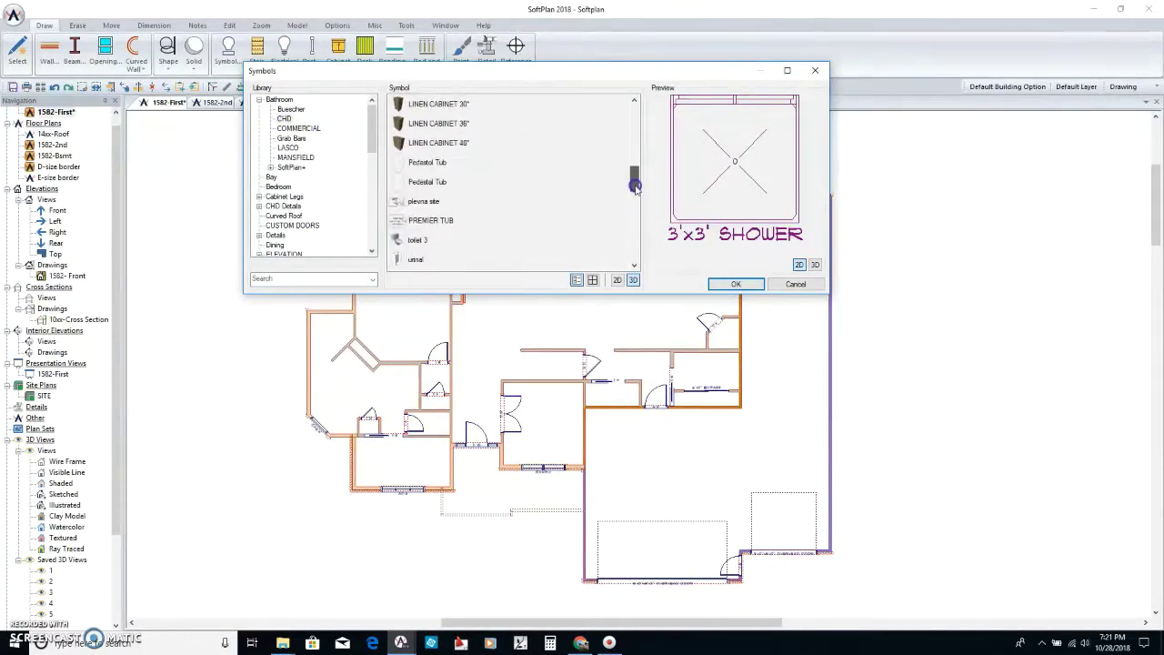
click(449, 244)
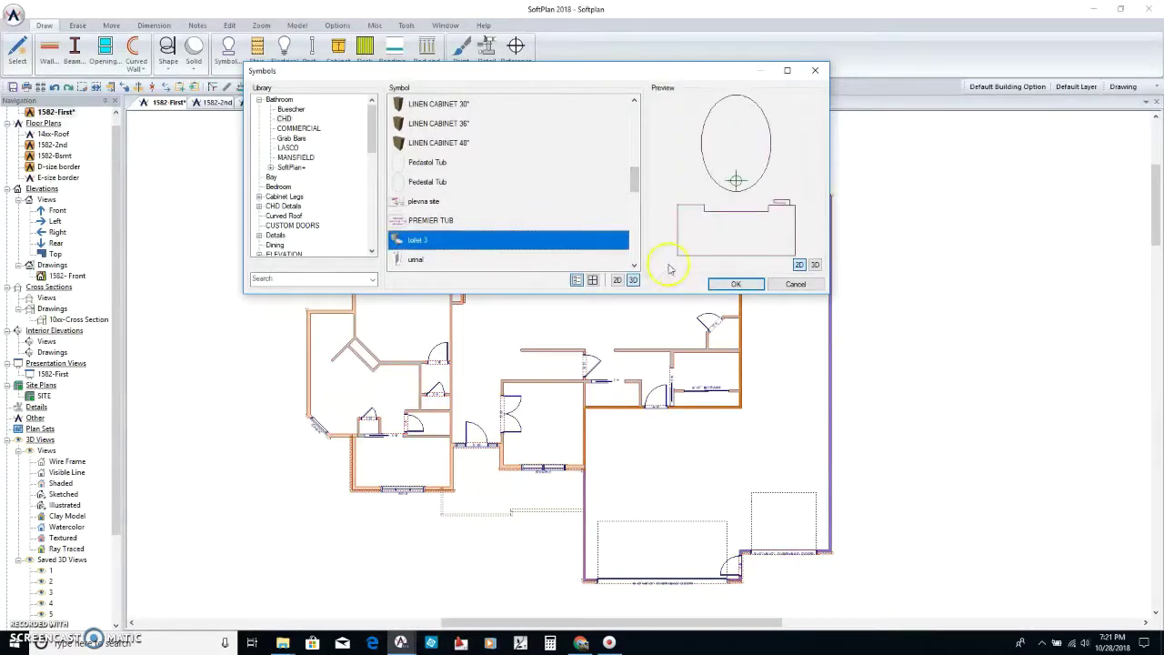
click(723, 283)
scroll(637, 361, up, 5)
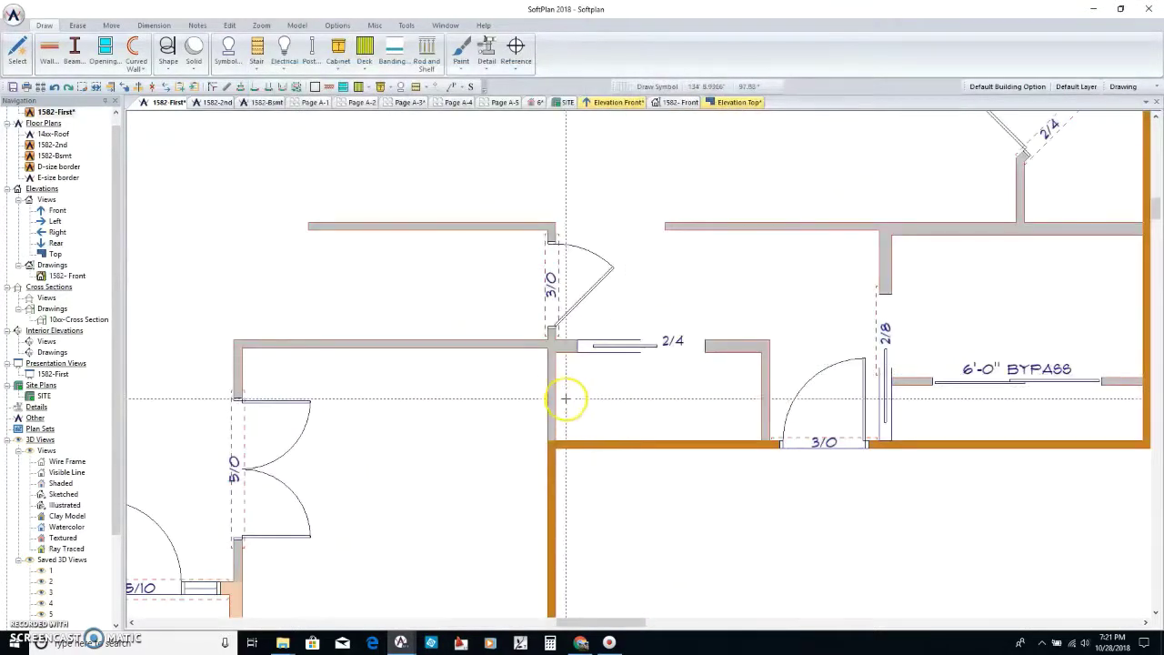
scroll(614, 398, down, 5)
scroll(519, 421, up, 7)
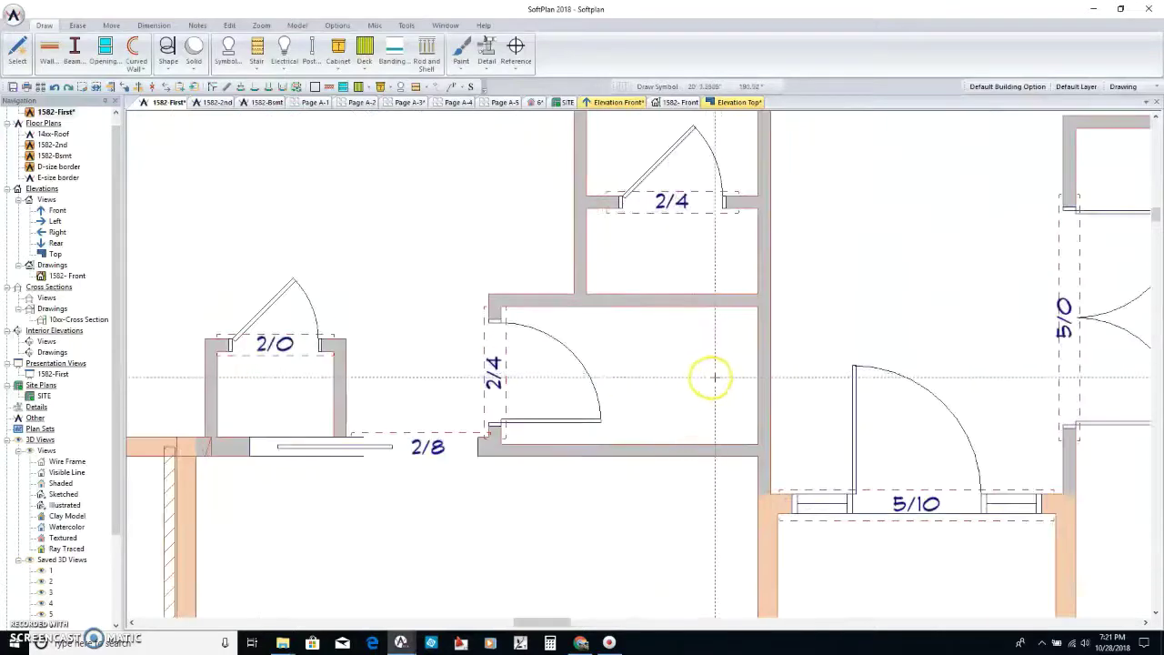
click(670, 380)
scroll(746, 373, down, 8)
scroll(820, 293, up, 4)
scroll(639, 362, down, 3)
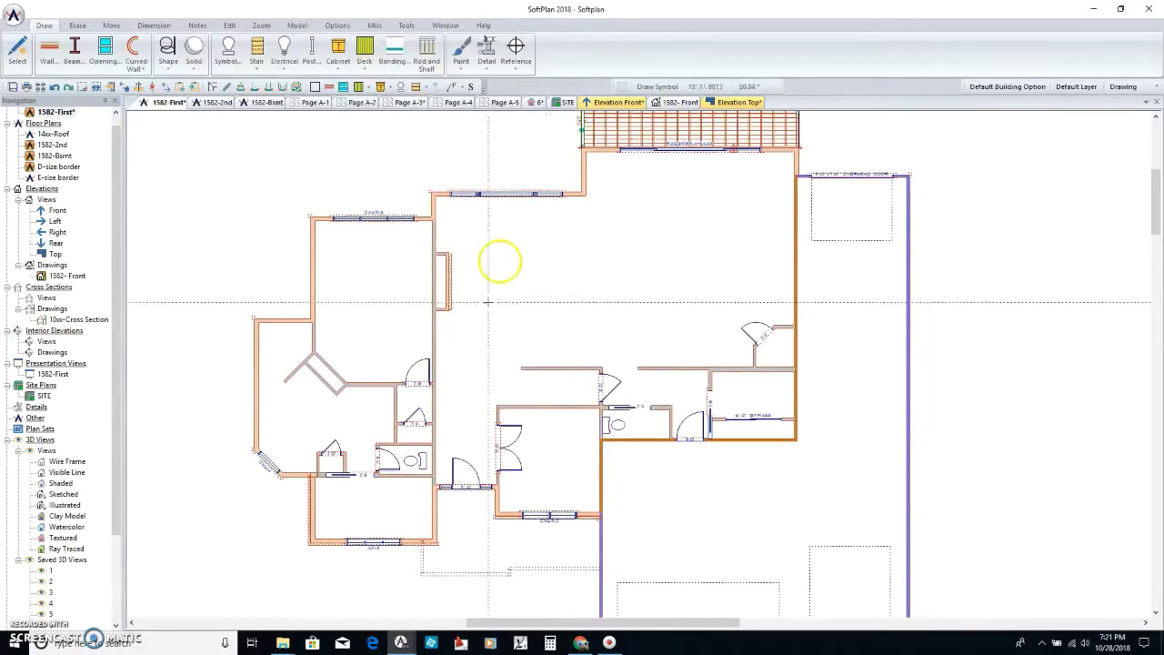
Examine the plumbing fixtures, kitchen island, stairs and porch columns on the first floor plan.
scroll(213, 551, down, 3)
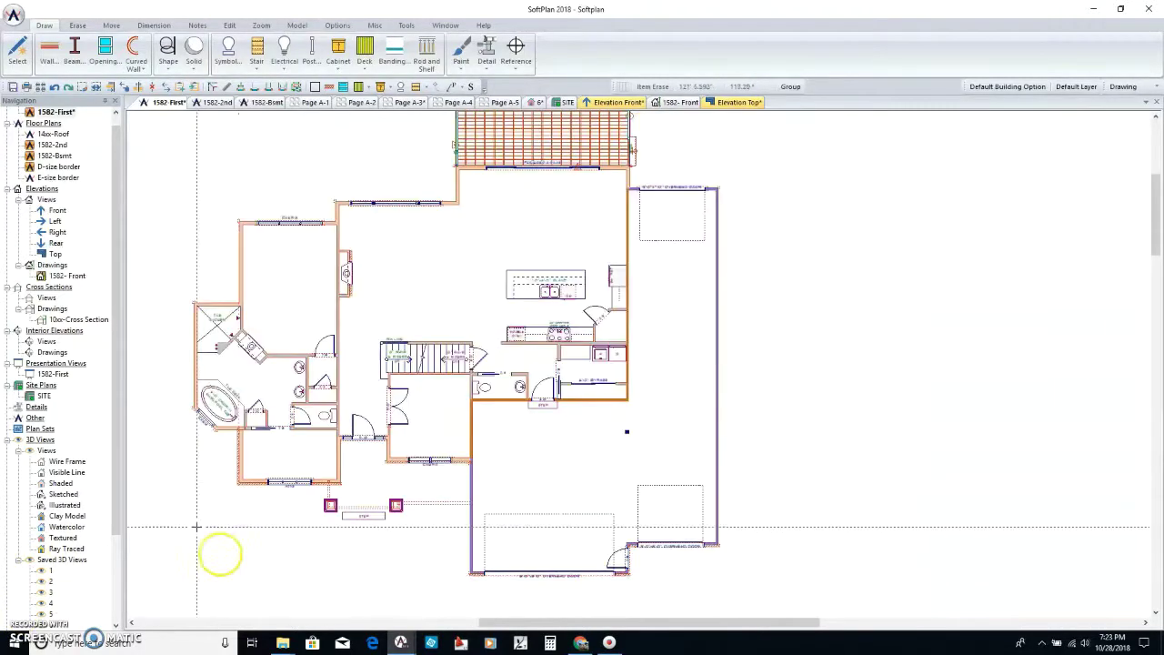
scroll(527, 369, up, 4)
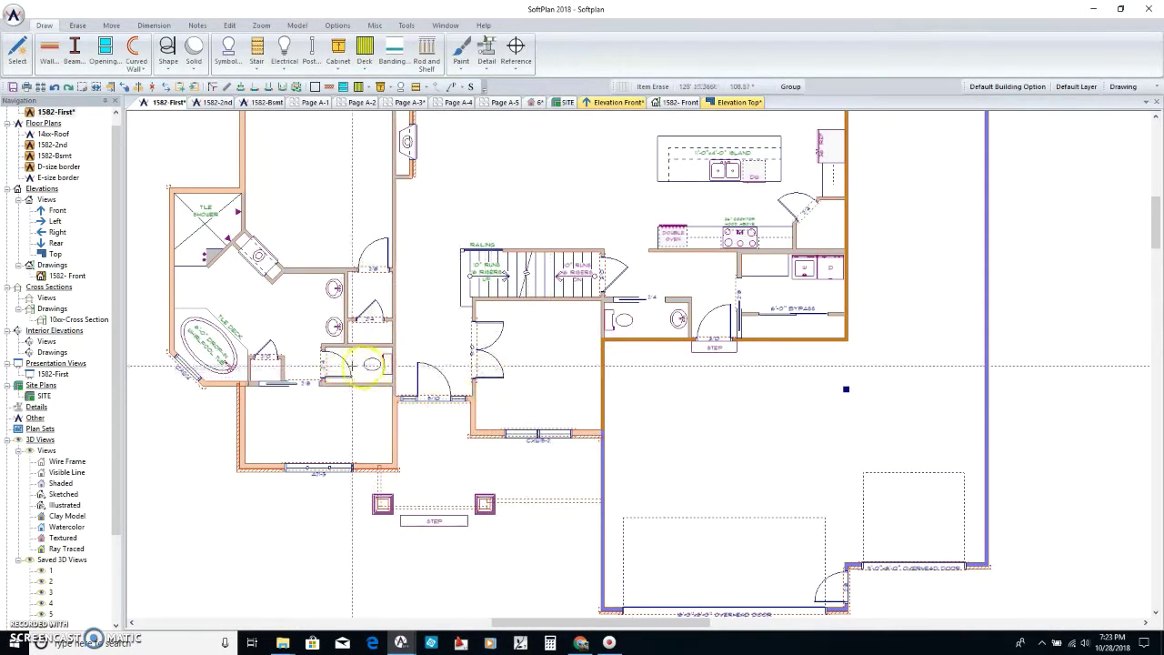
Examine the master bath, stair, kitchen, half bath and laundry layouts around the first floor plan.
scroll(630, 282, down, 2)
scroll(631, 282, up, 3)
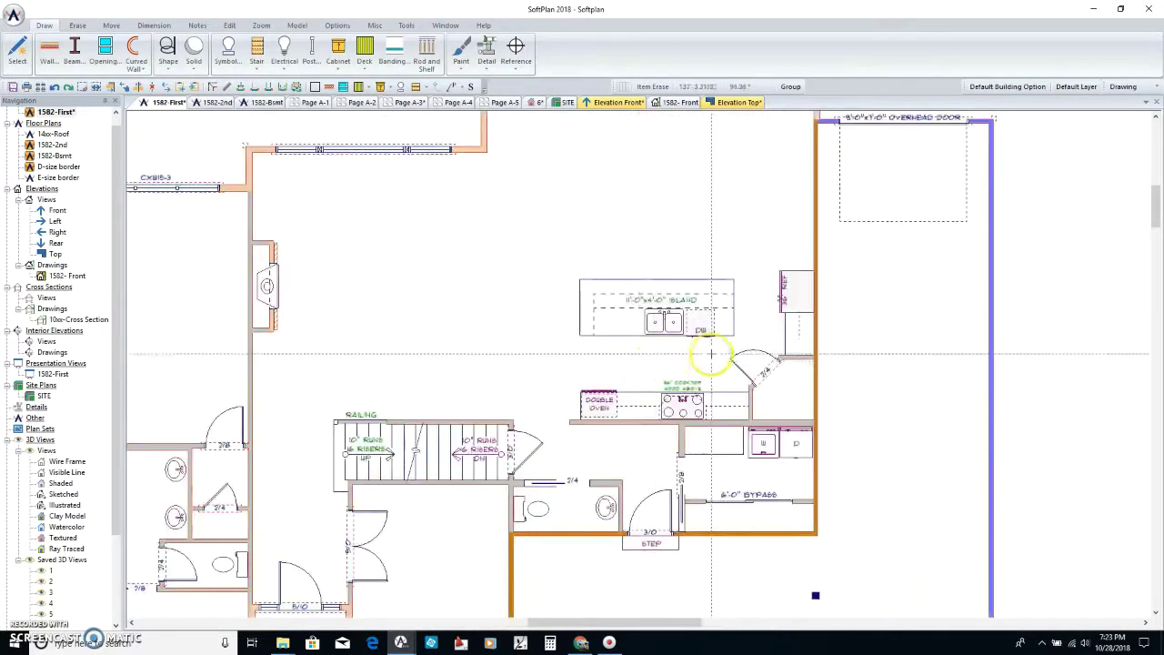
scroll(632, 426, down, 2)
scroll(556, 425, up, 2)
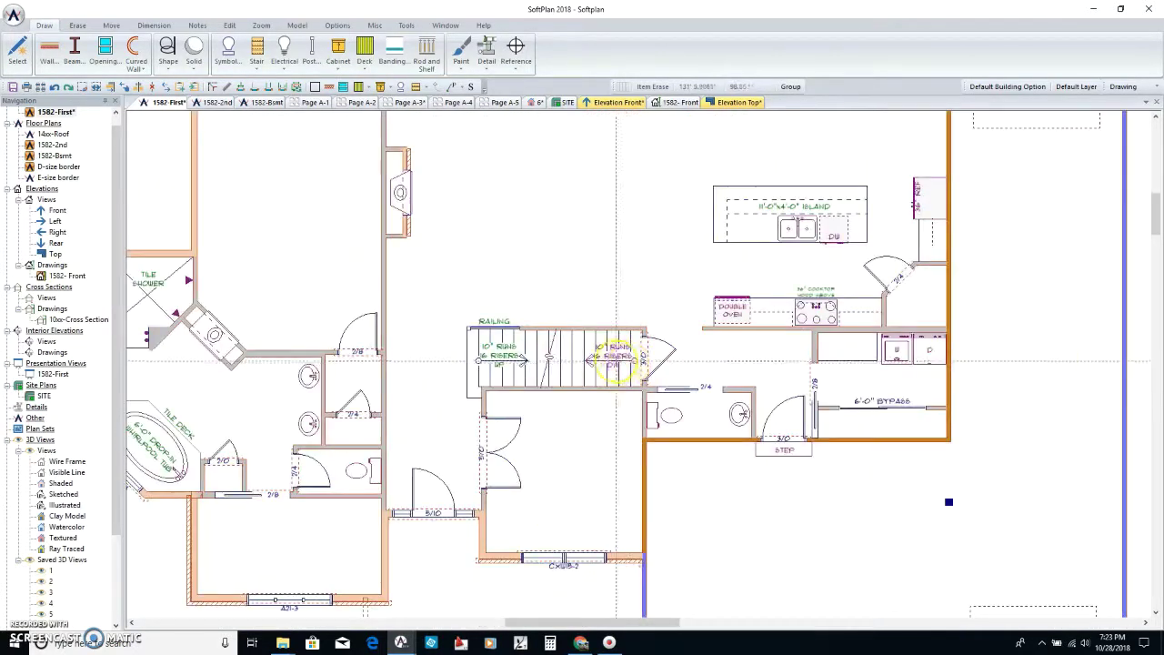
scroll(715, 372, down, 2)
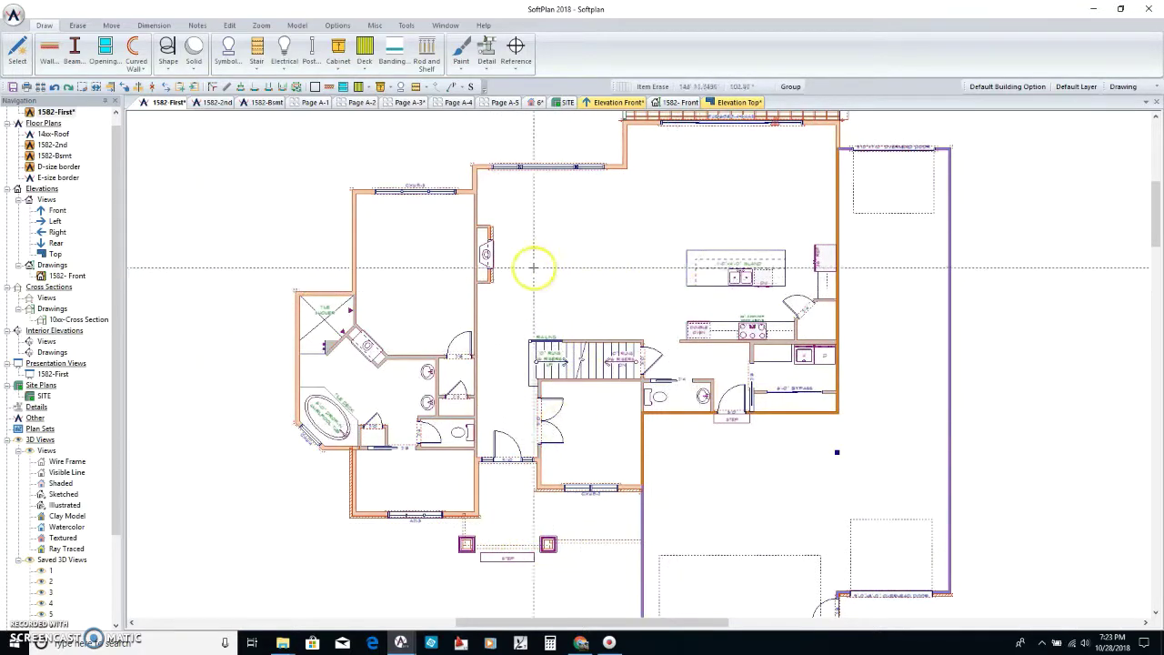
scroll(546, 282, up, 1)
scroll(637, 376, up, 2)
scroll(591, 360, down, 2)
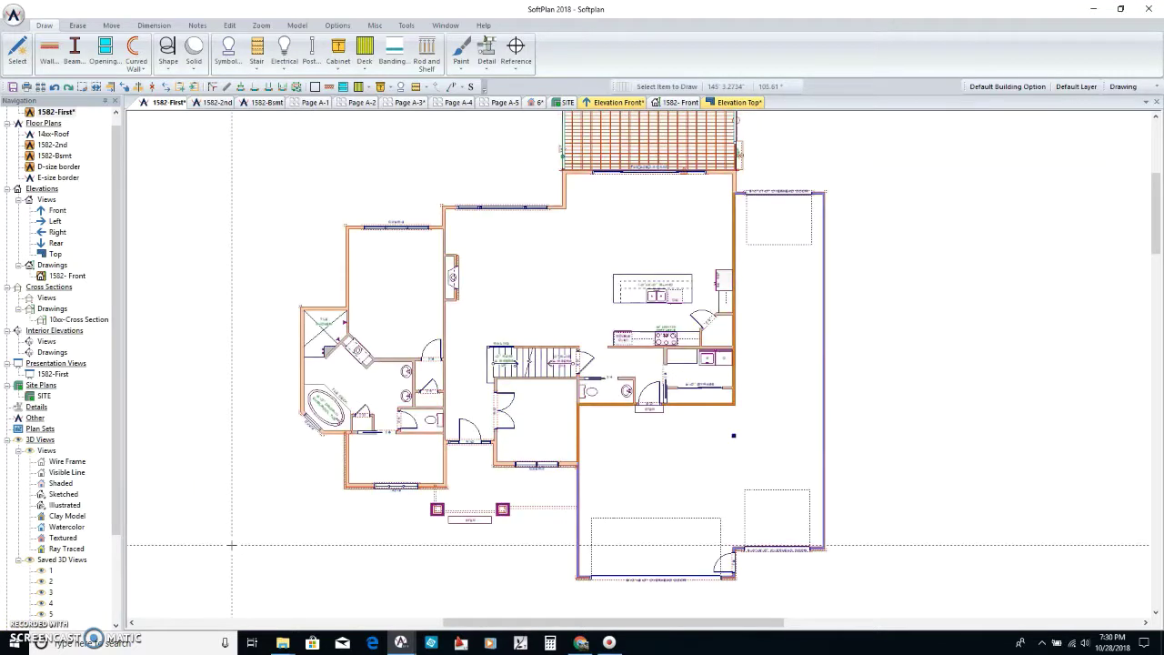
Place the FRONT PORCH room-name speed note on the porch between the entry door and the columns.
click(554, 312)
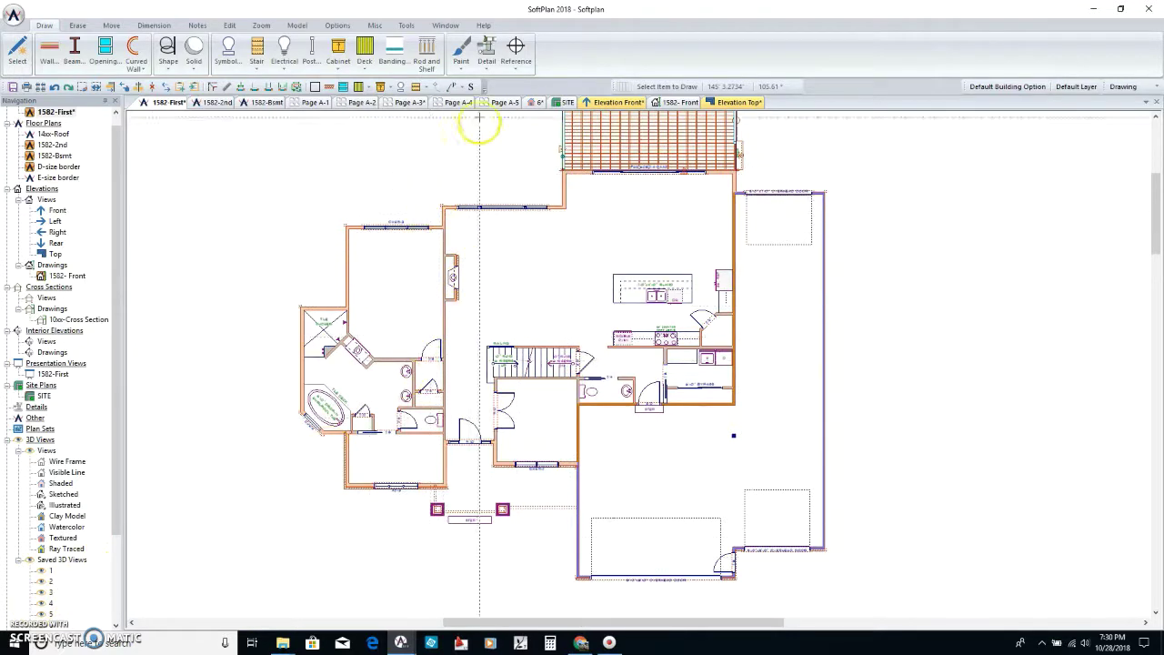
click(471, 88)
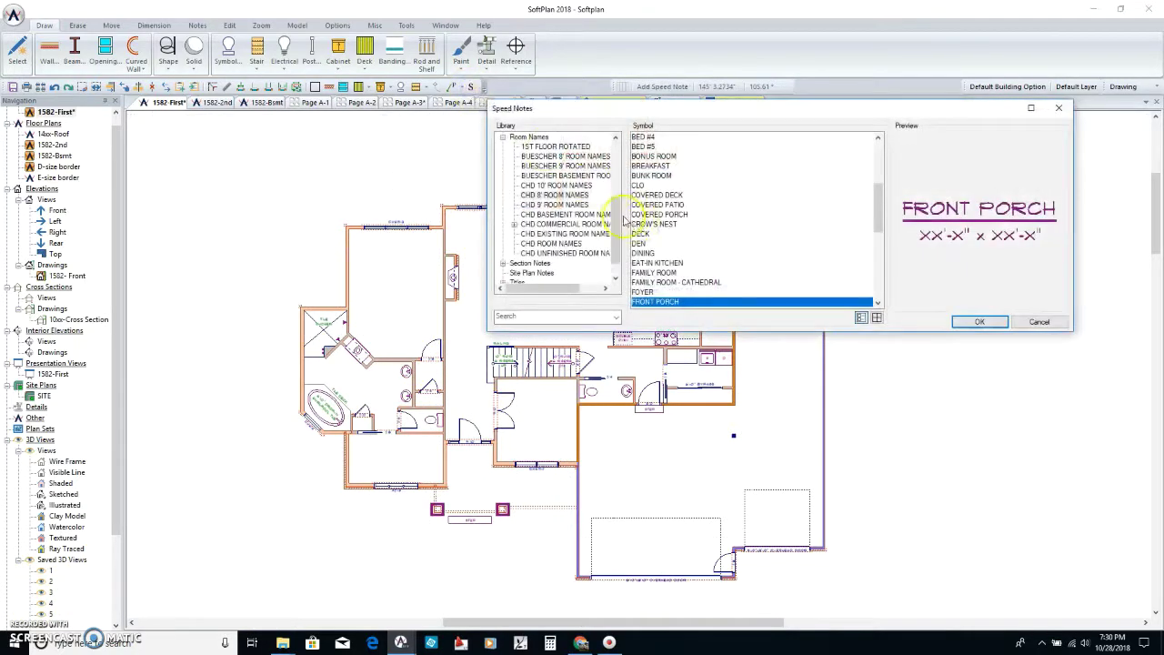
mouse_move(881, 206)
mouse_down()
mouse_move(879, 157)
mouse_move(875, 243)
mouse_move(878, 221)
mouse_up()
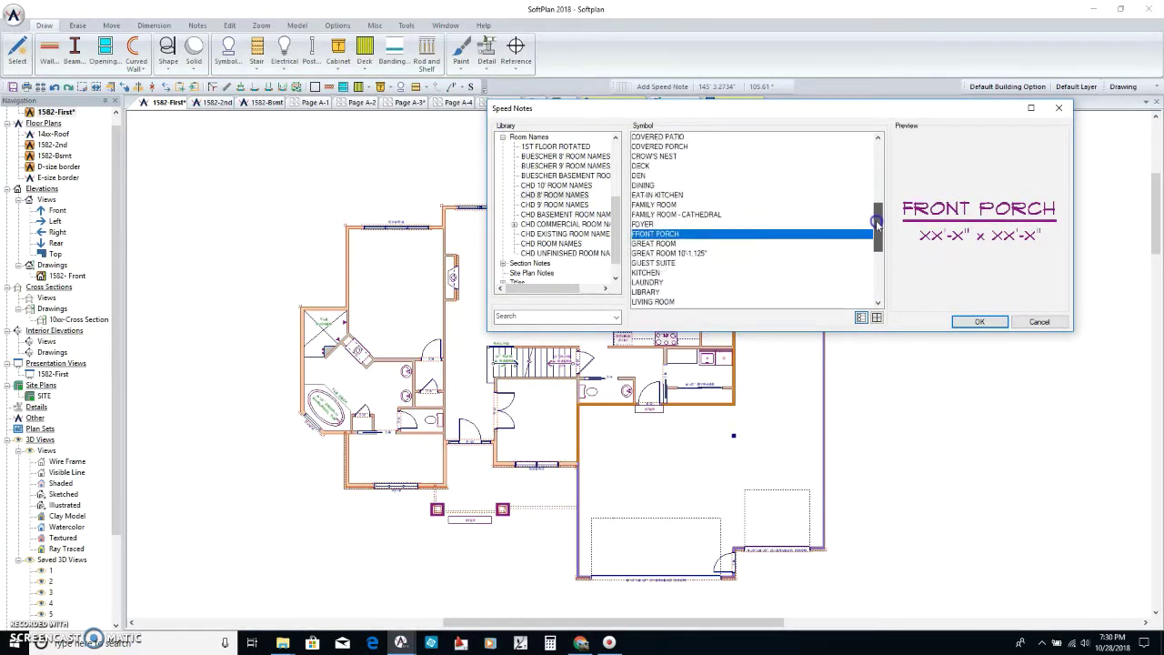
click(1006, 323)
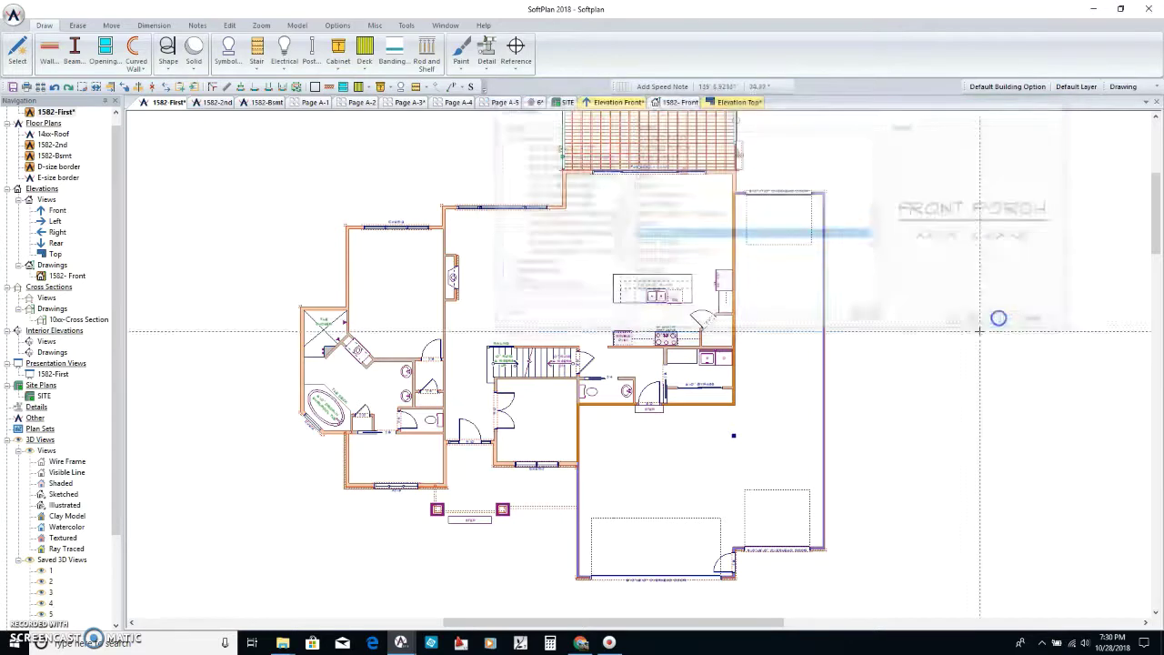
scroll(592, 359, up, 3)
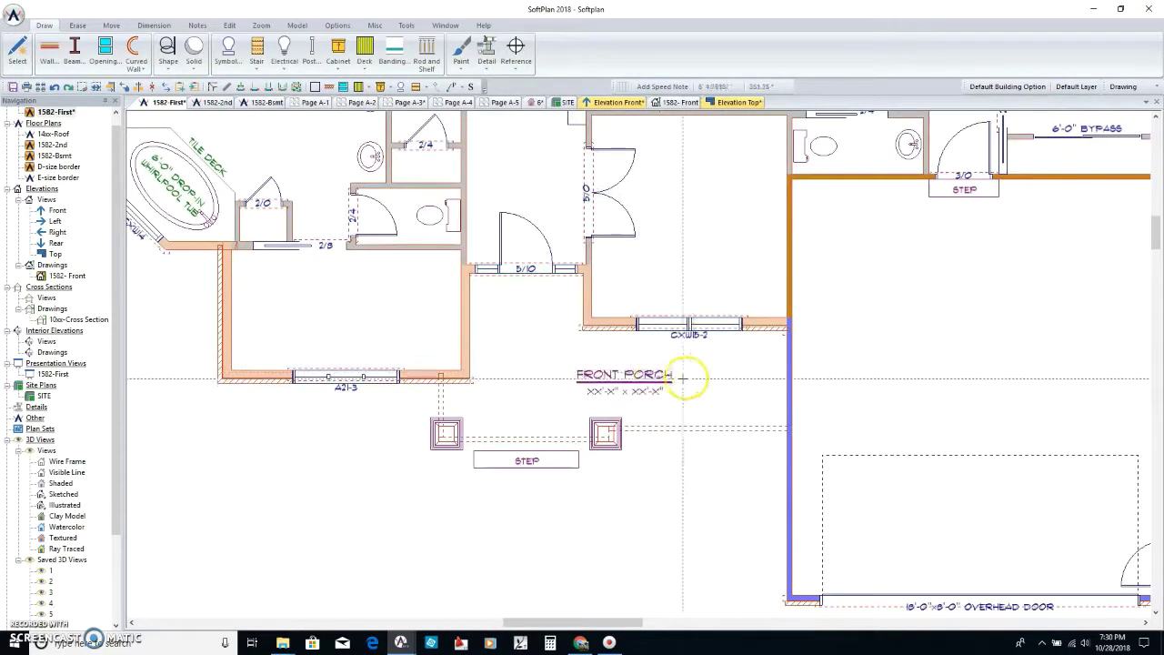
click(596, 369)
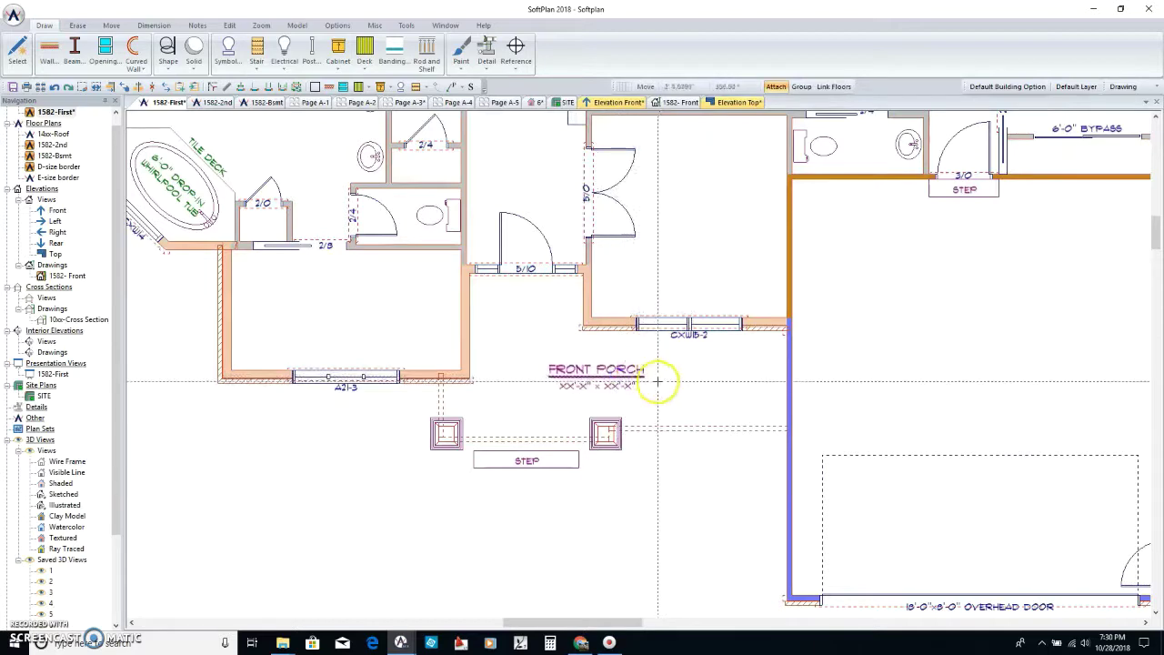
Place the 2 CAR GARAGE room-name speed note in the middle of the large garage bay.
scroll(707, 333, down, 4)
scroll(717, 370, up, 3)
scroll(642, 367, down, 1)
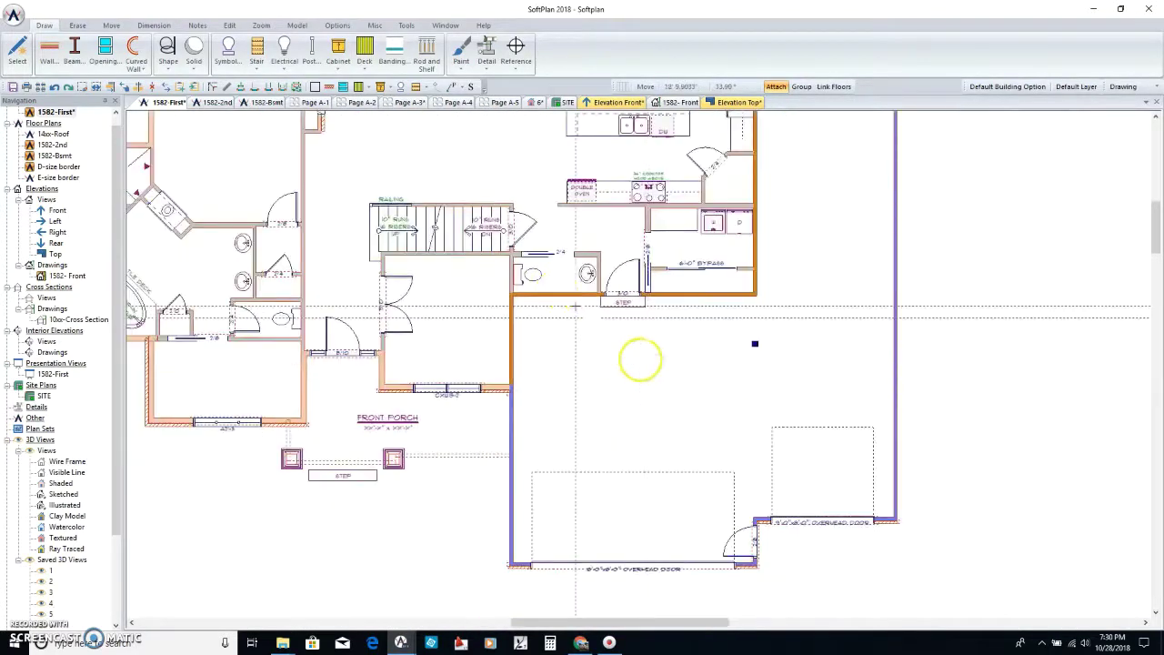
click(474, 86)
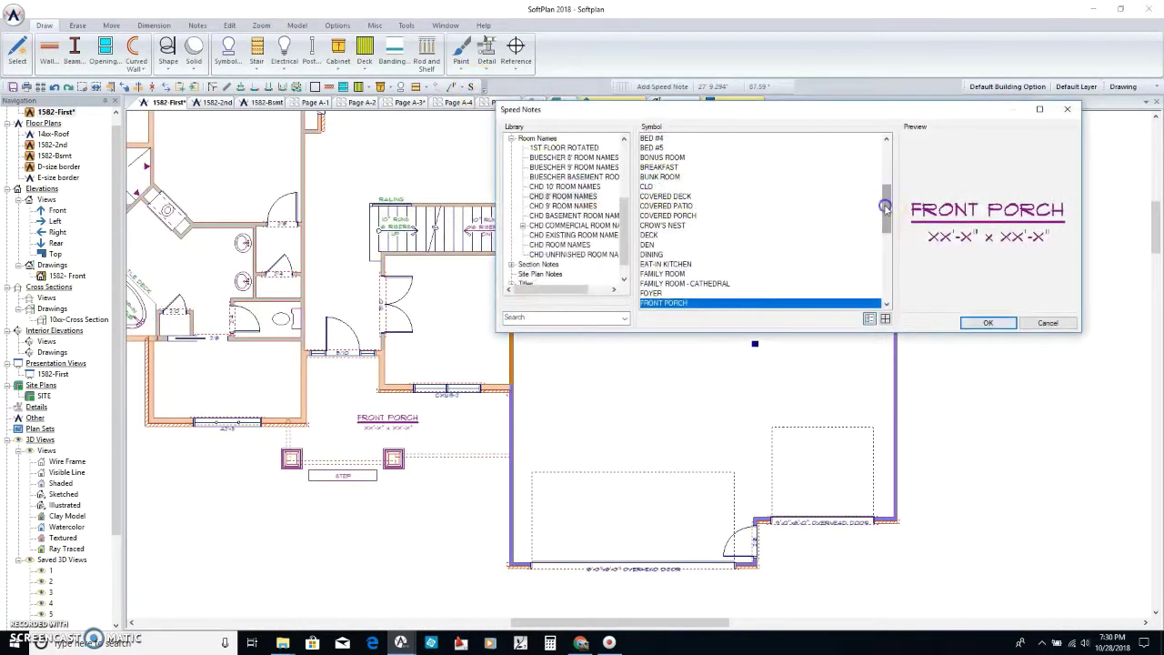
drag(886, 208, 889, 155)
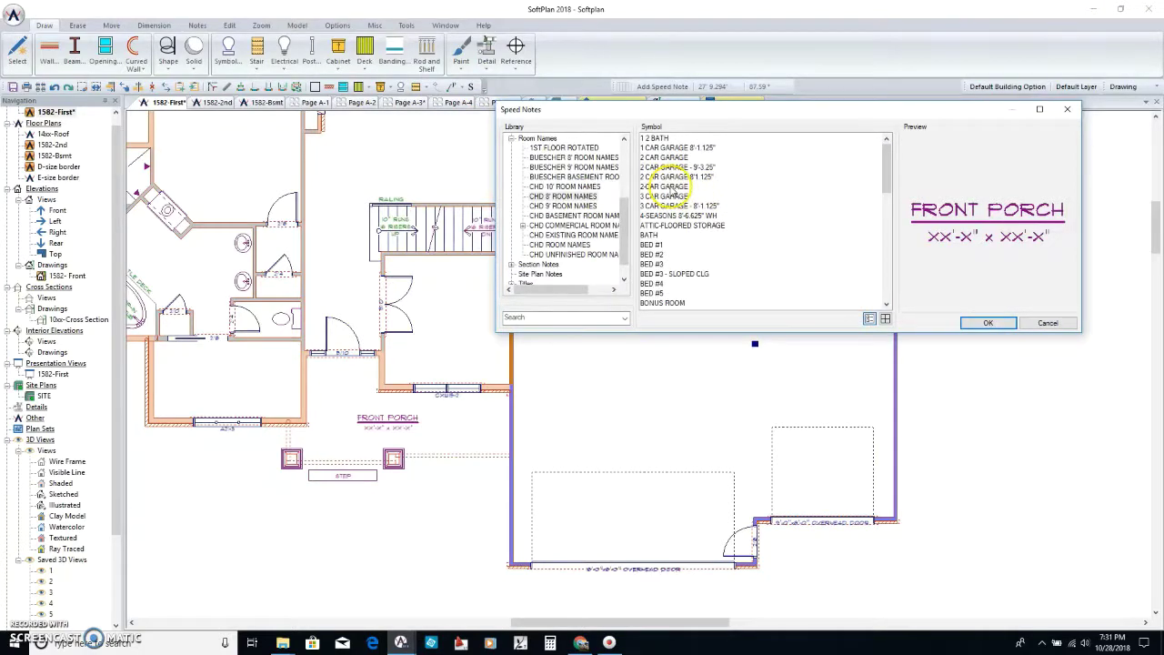
click(668, 187)
click(976, 323)
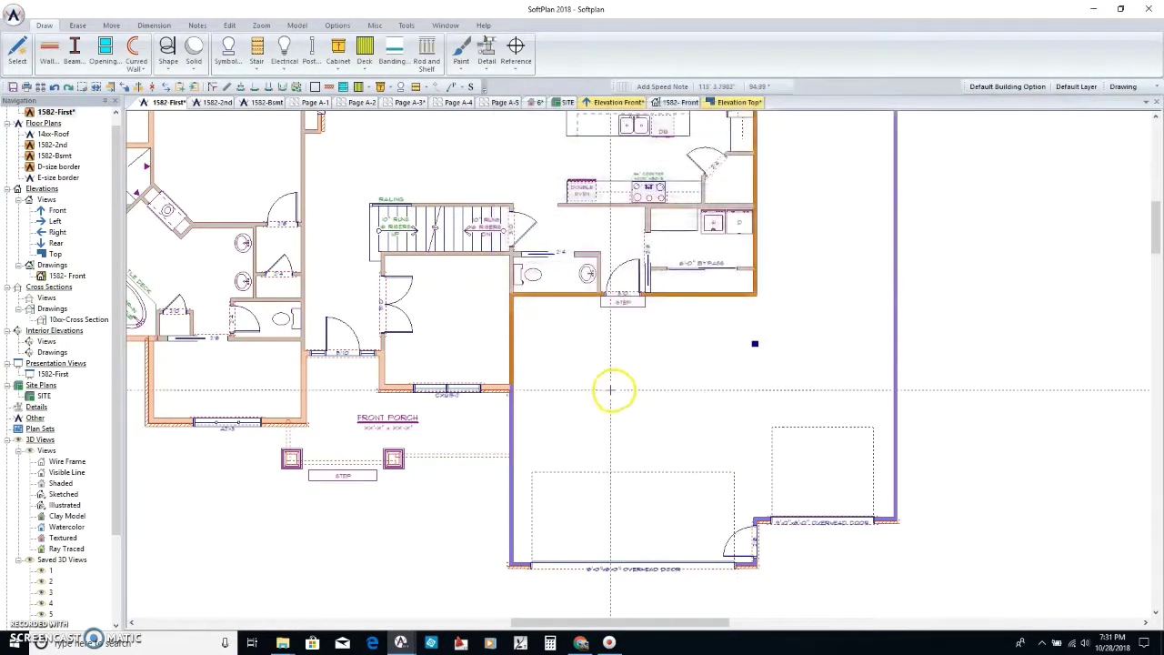
click(646, 401)
Examine the room names, wall heights, fireplace callouts and window notes across the first floor plan.
scroll(682, 429, down, 5)
scroll(639, 382, up, 2)
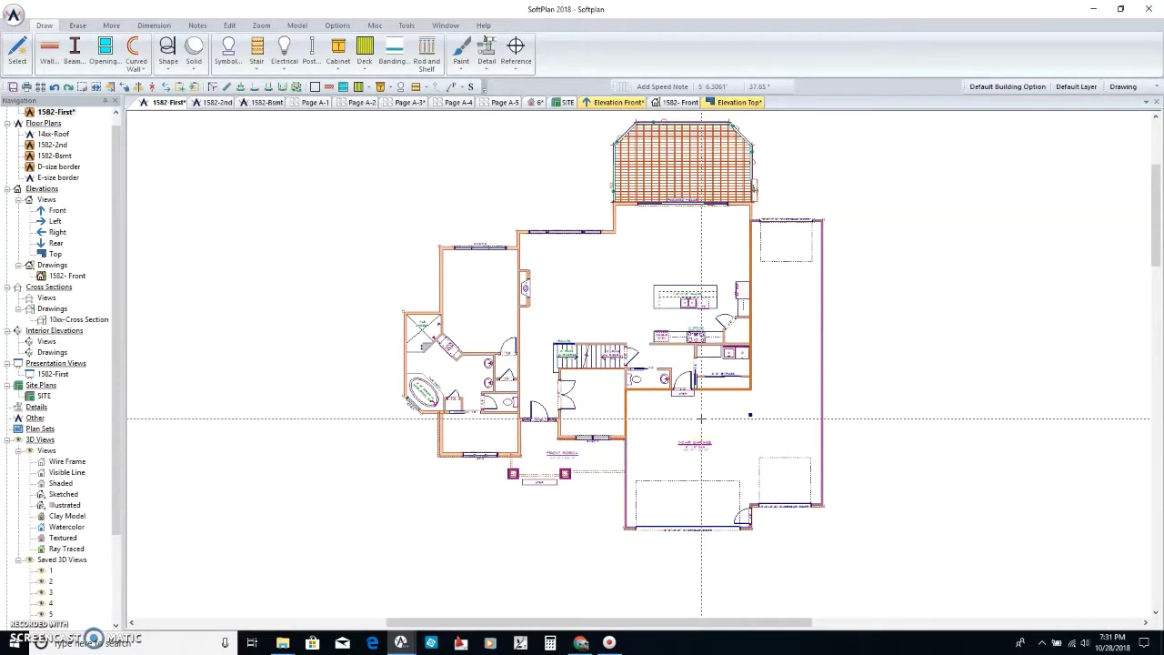
scroll(701, 419, up, 2)
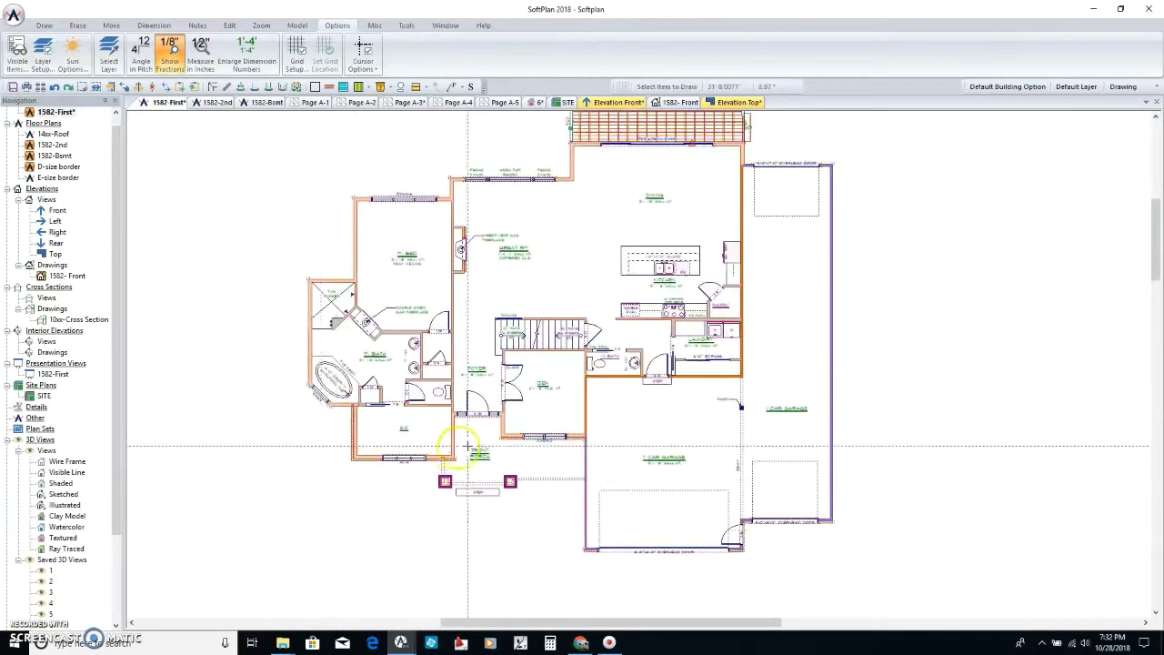
scroll(644, 356, up, 5)
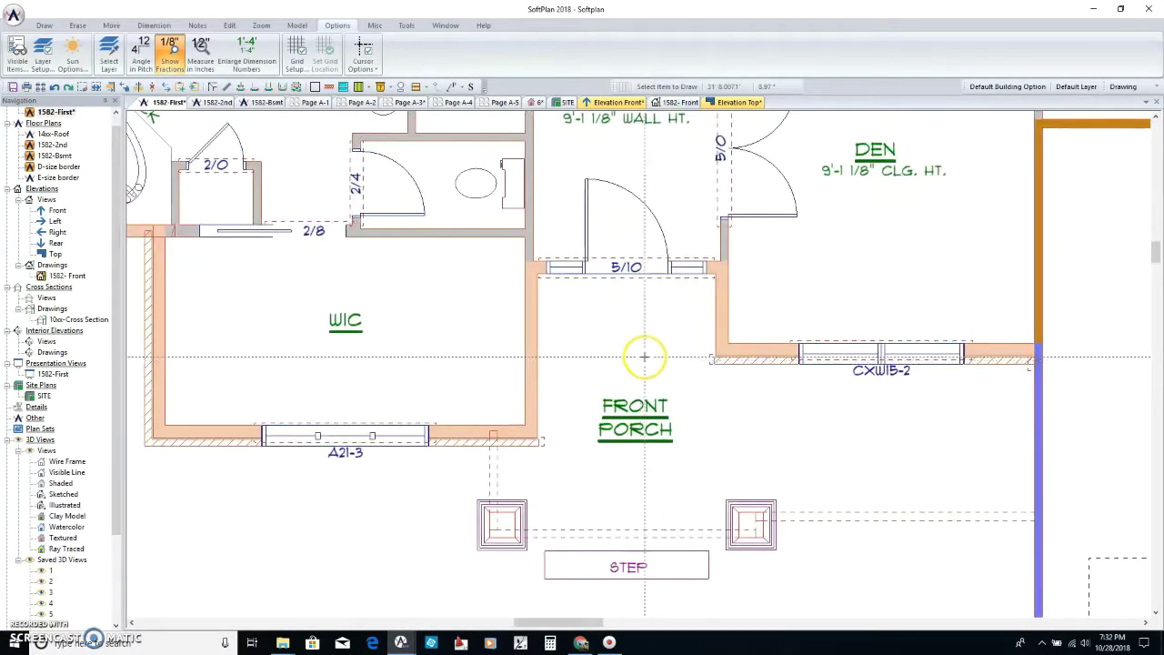
scroll(644, 357, down, 5)
scroll(641, 364, up, 6)
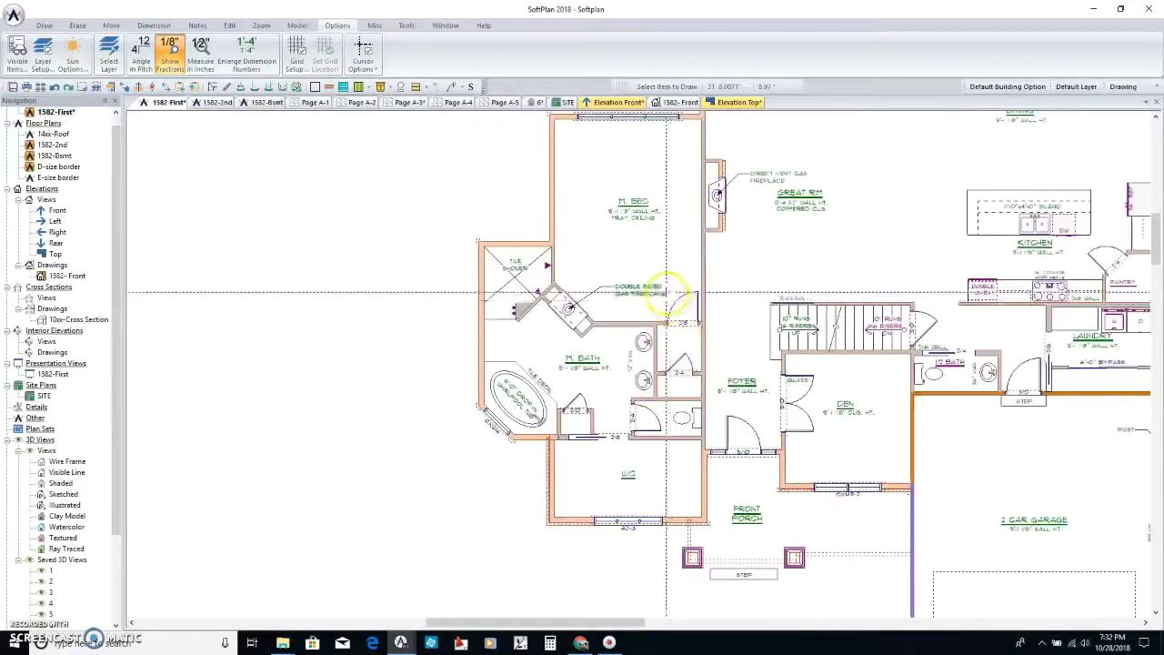
scroll(845, 315, down, 5)
scroll(663, 370, up, 3)
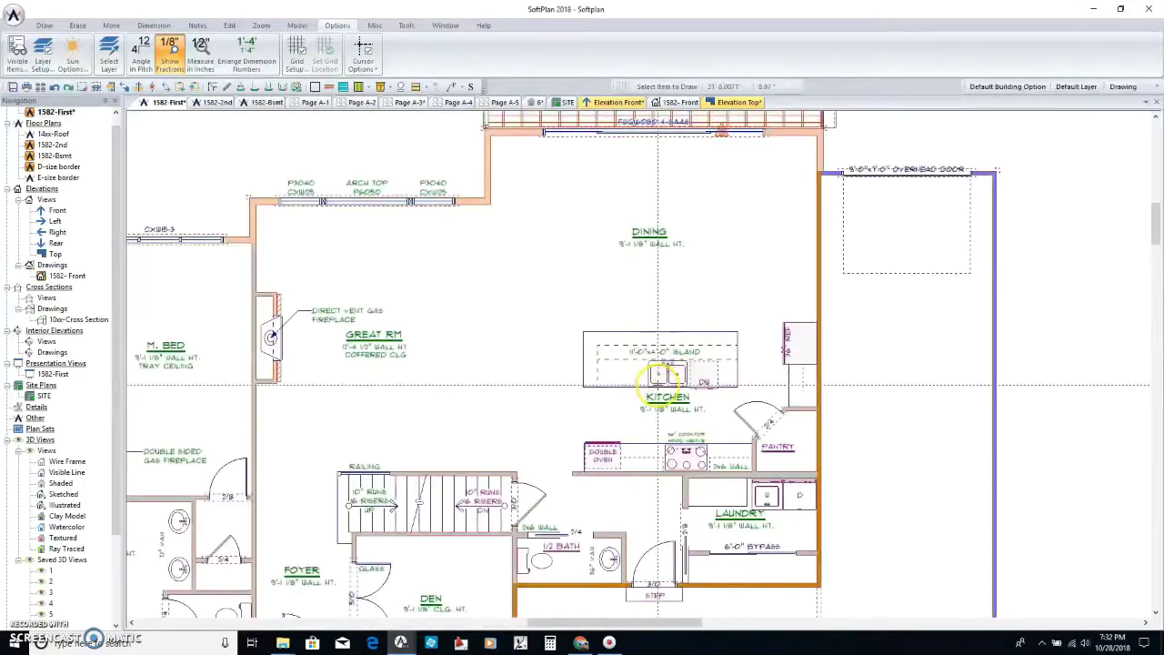
scroll(635, 391, down, 2)
scroll(635, 391, up, 3)
scroll(518, 300, down, 3)
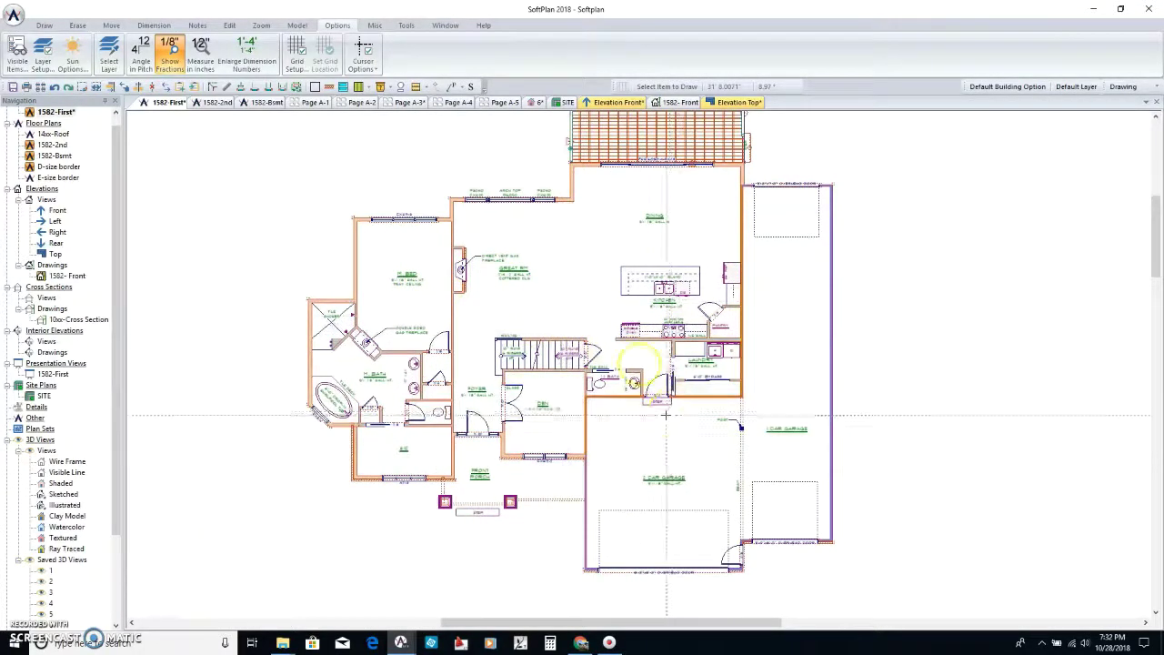
scroll(665, 415, up, 3)
scroll(636, 368, down, 3)
scroll(636, 368, up, 2)
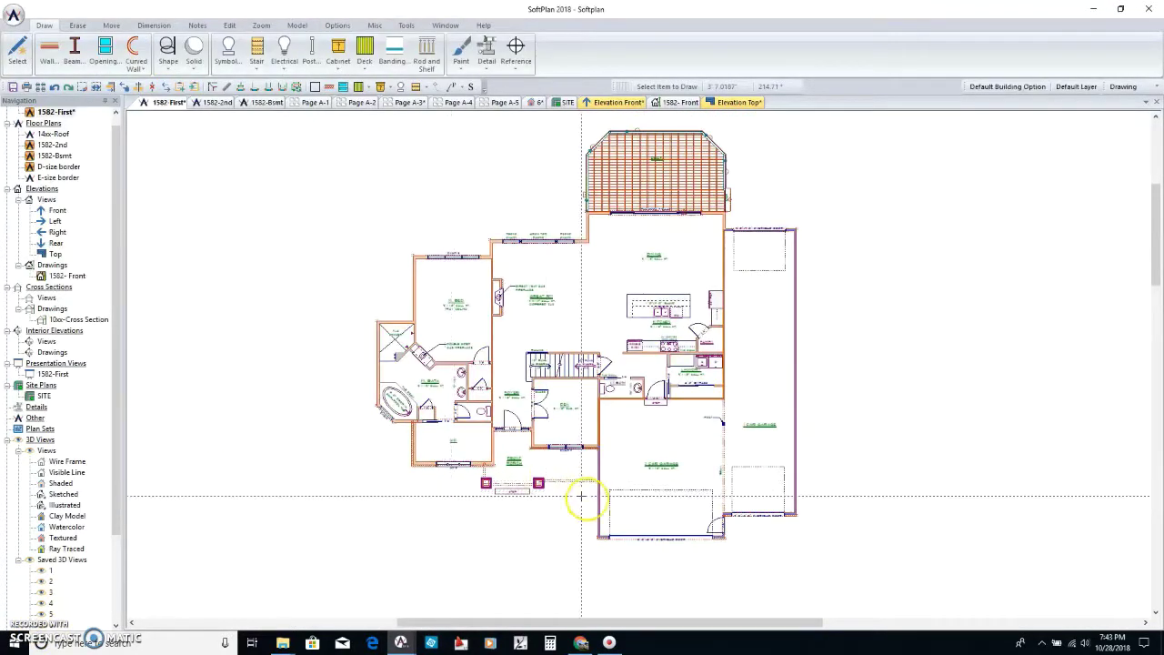
Add single dimension extension lines below the two front corners of the two-car garage.
scroll(646, 506, up, 3)
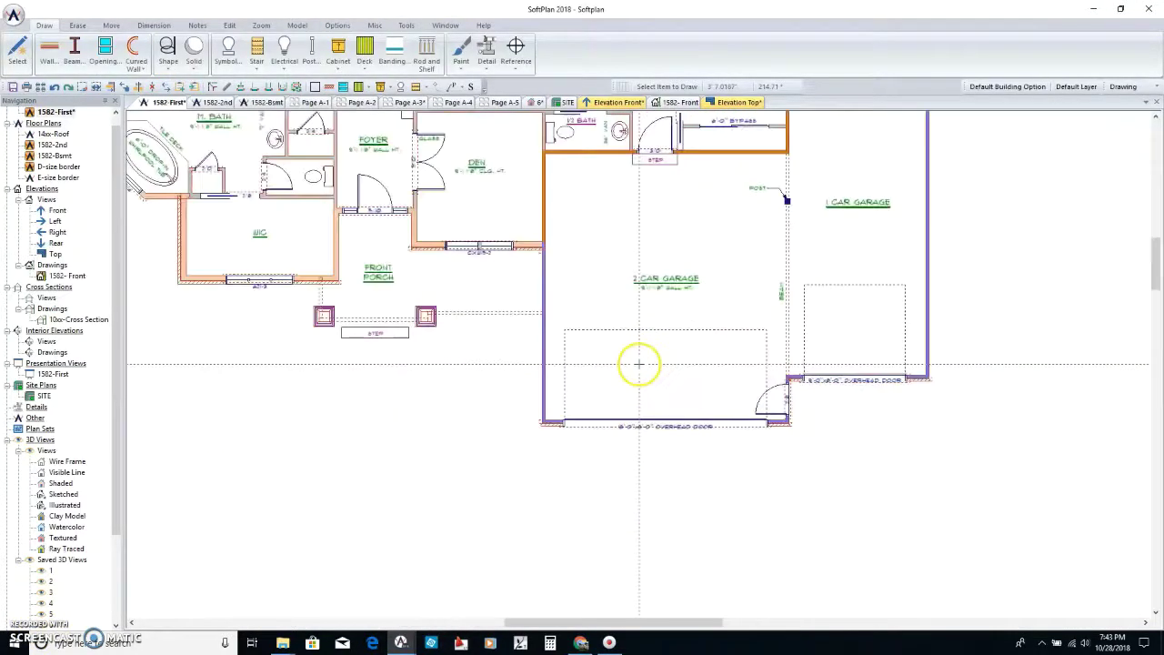
scroll(750, 400, up, 1)
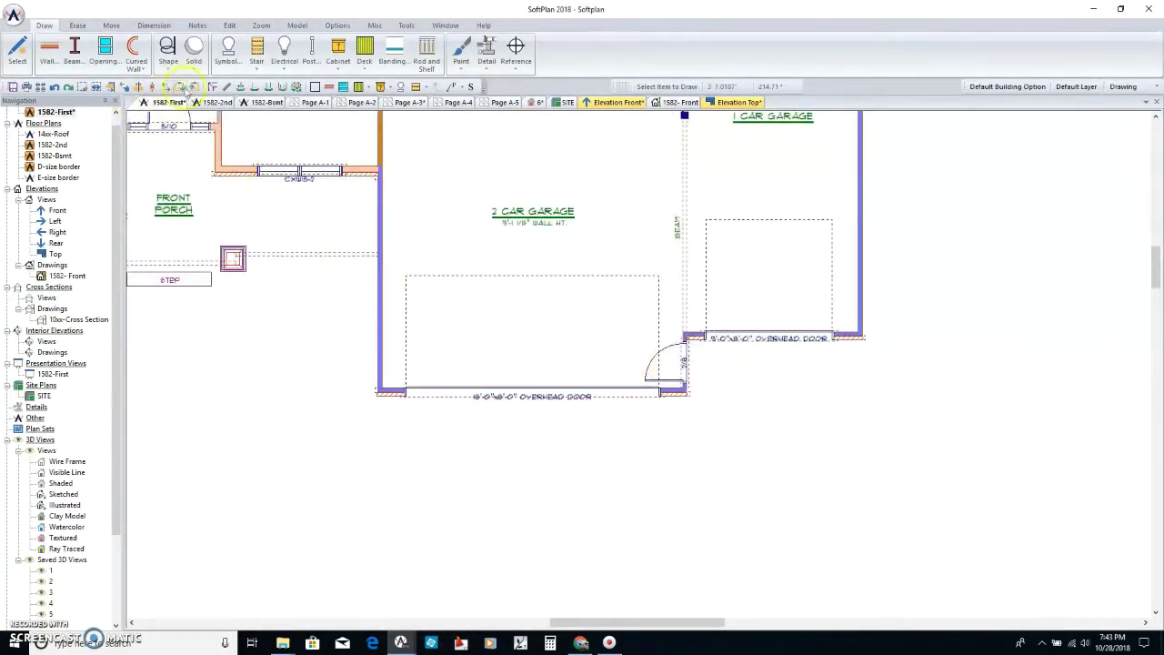
click(155, 26)
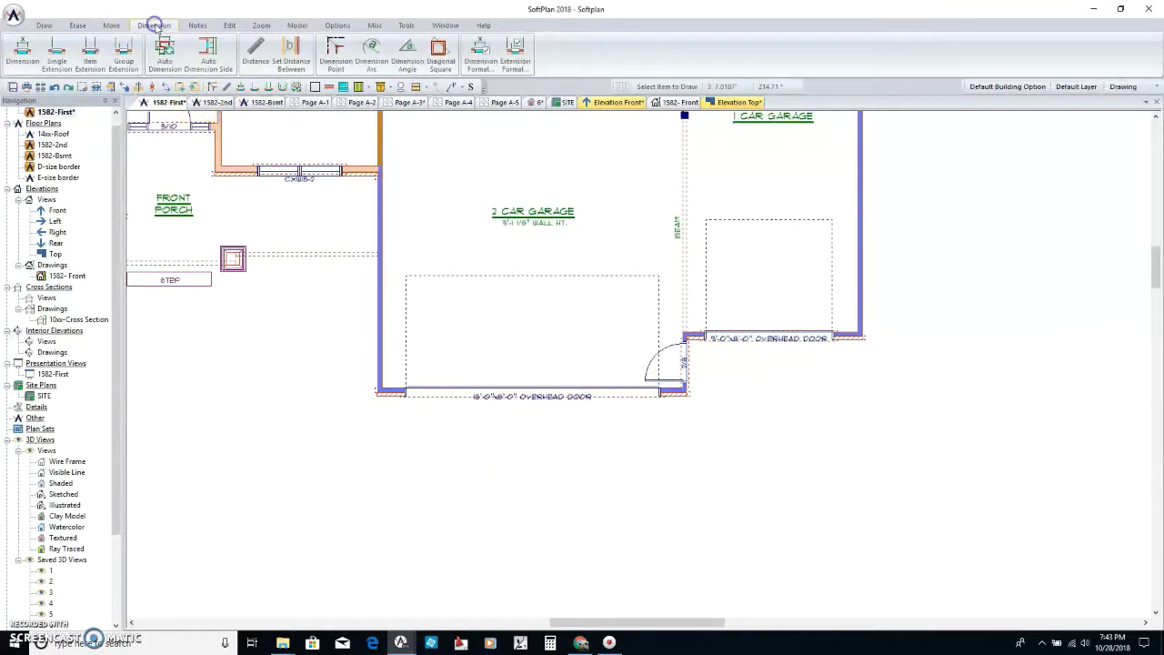
click(62, 57)
scroll(627, 372, up, 4)
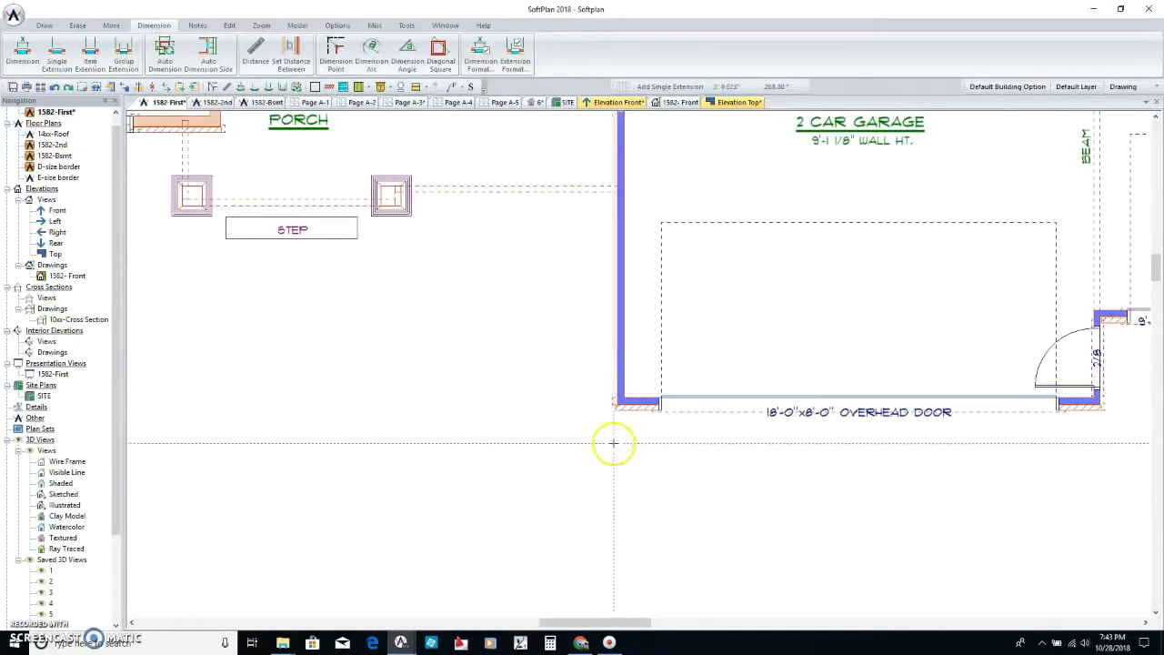
scroll(639, 364, down, 2)
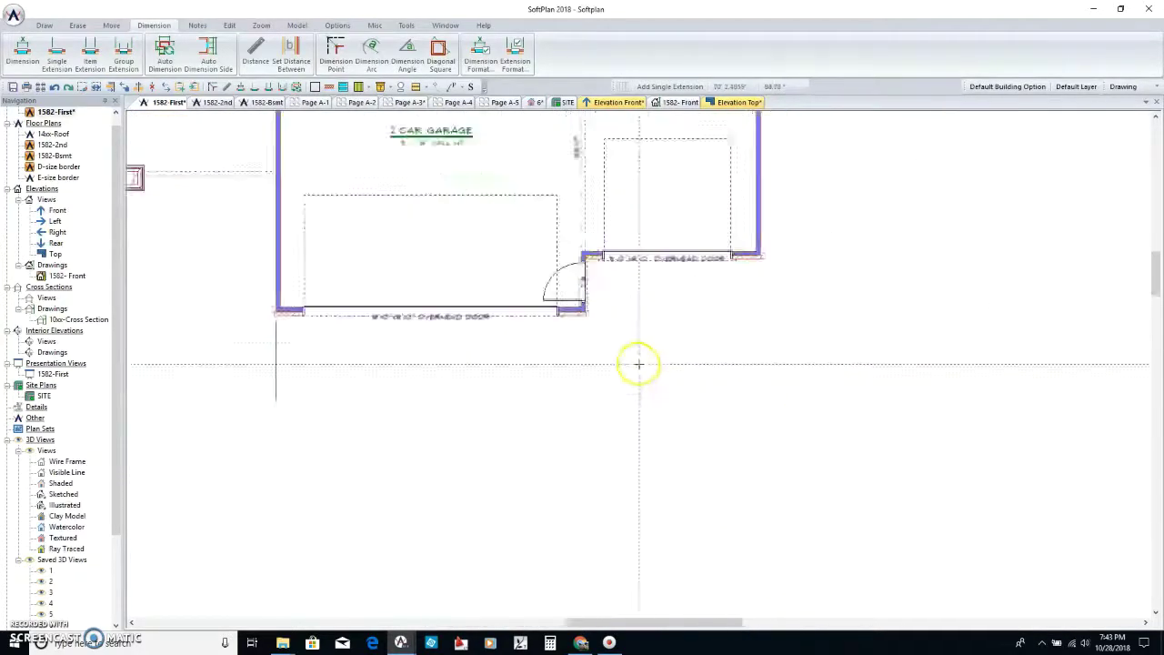
scroll(639, 364, up, 1)
click(609, 421)
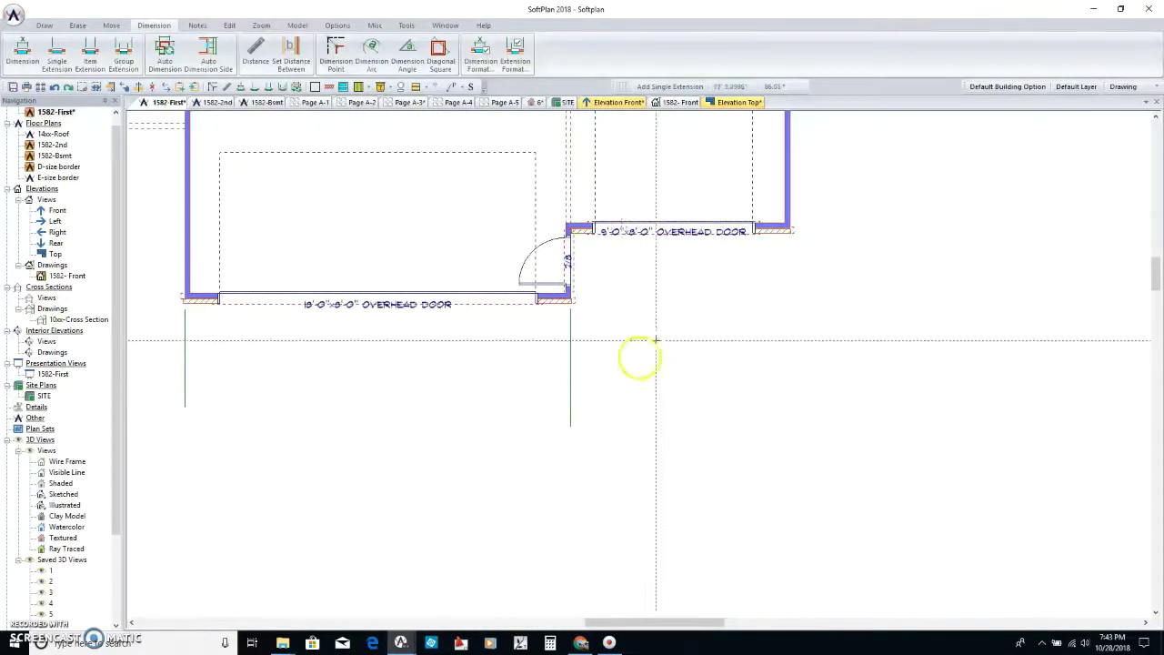
Add longer single extension lines below the one-car garage's outer front corner and the walk-in closet's outer front corner.
click(789, 229)
click(790, 492)
scroll(638, 365, down, 4)
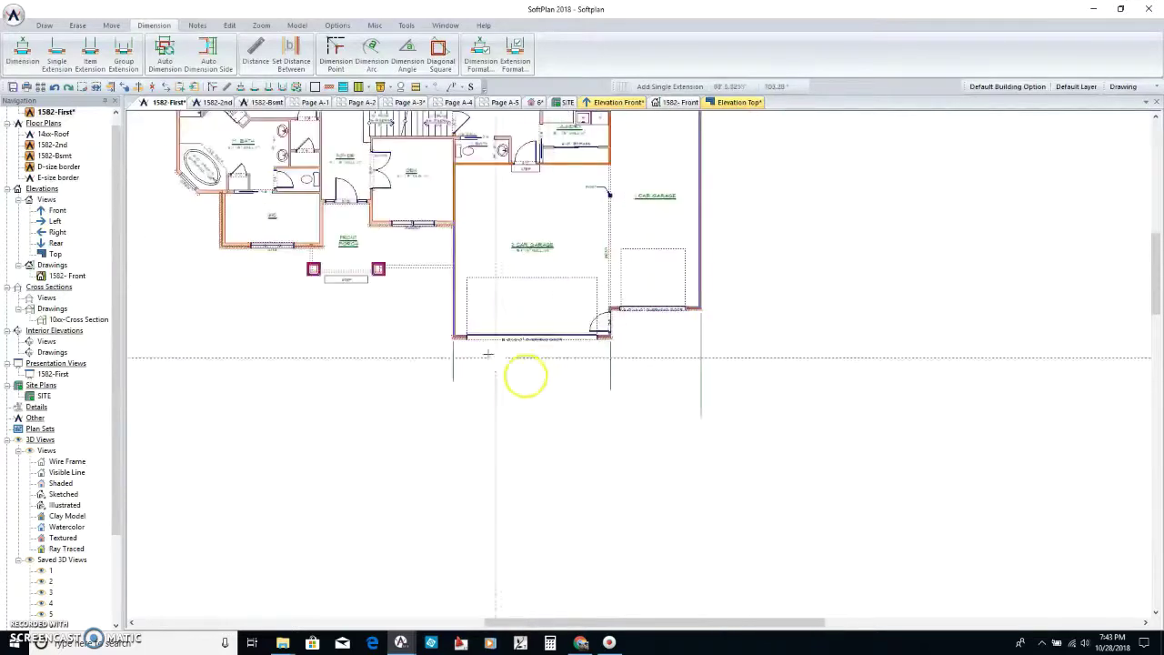
scroll(375, 299, up, 4)
click(273, 221)
scroll(460, 388, down, 5)
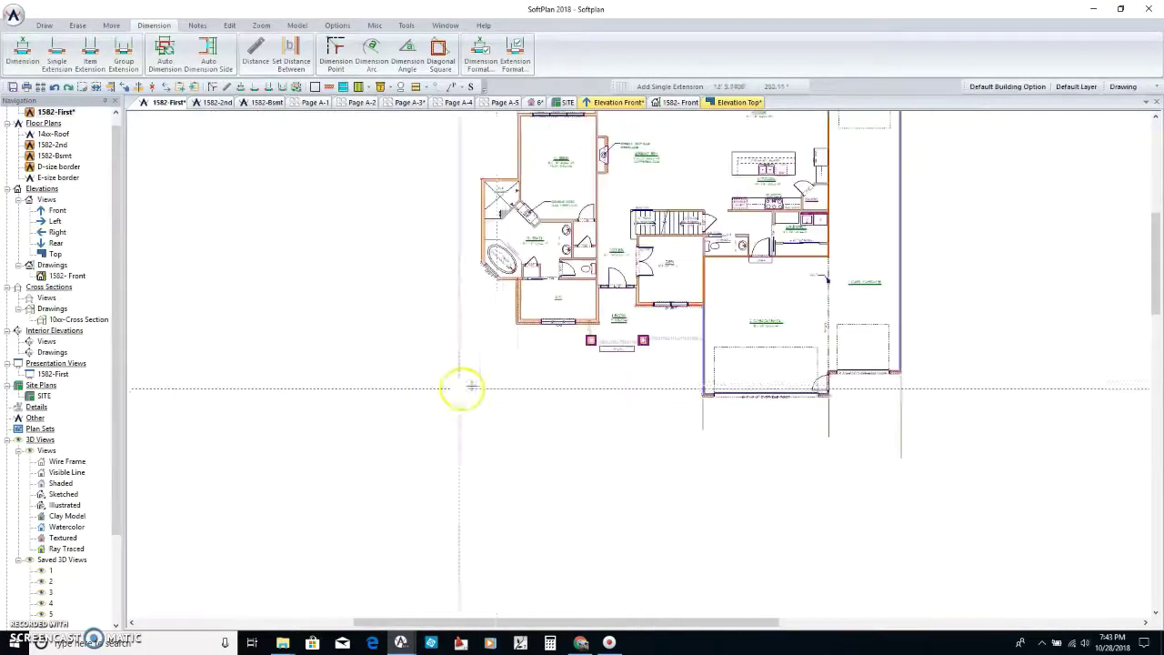
scroll(545, 456, up, 1)
scroll(774, 422, up, 3)
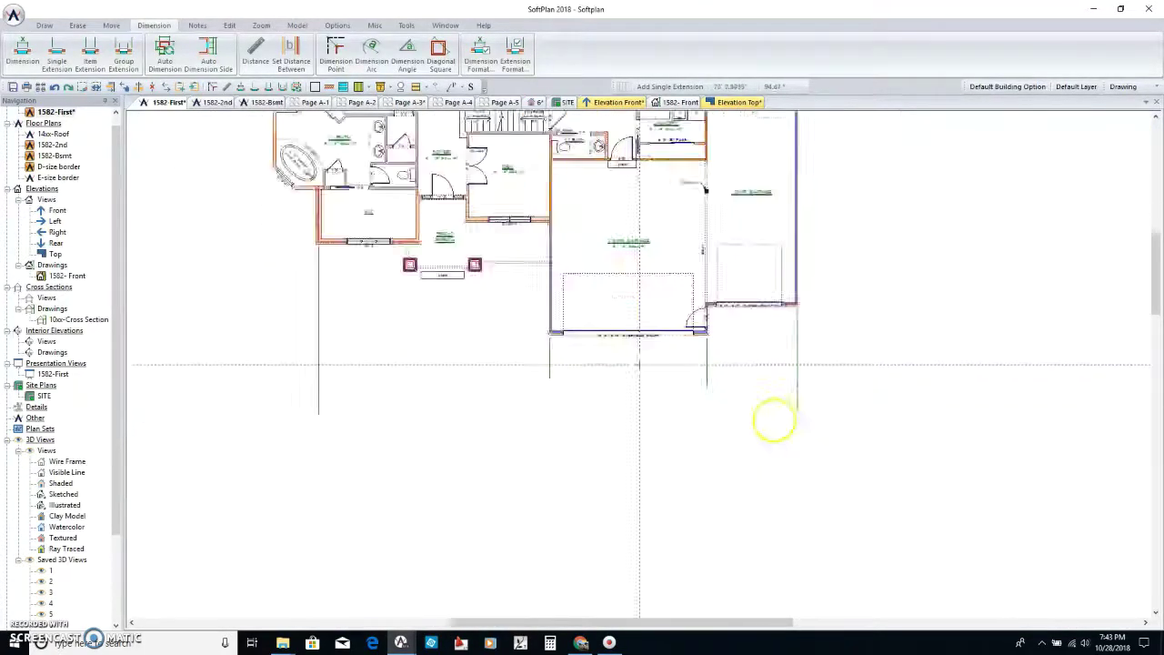
scroll(638, 366, down, 2)
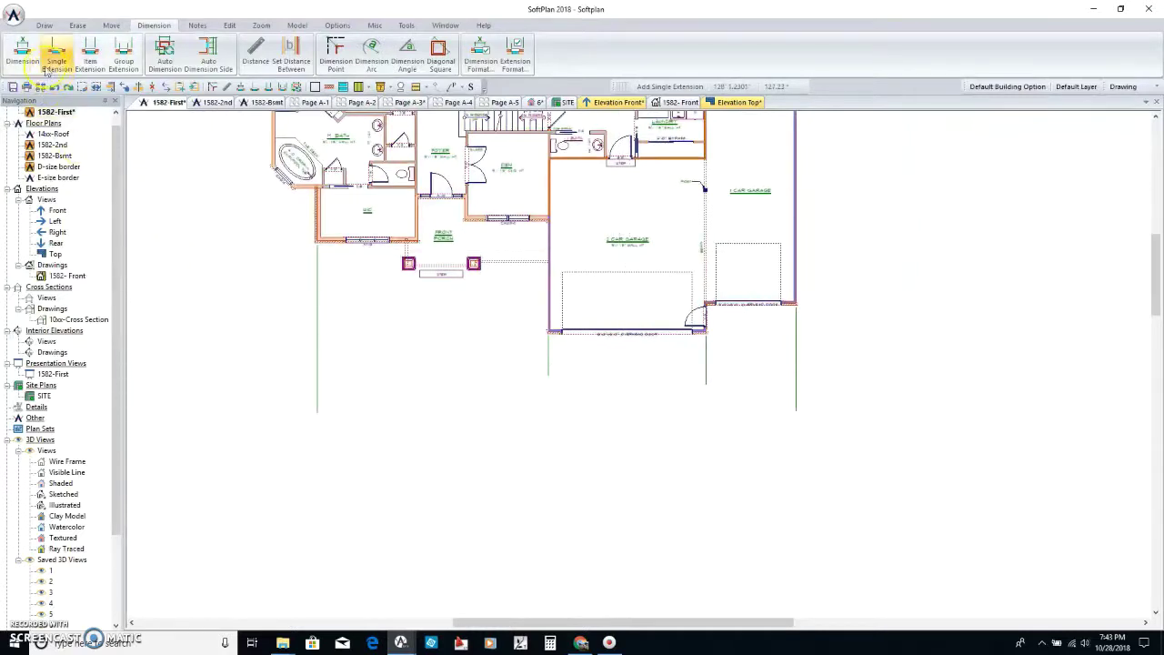
Add a shape dimension line across the two-car garage front and an overall one below it across the full house front.
click(23, 54)
scroll(670, 364, up, 2)
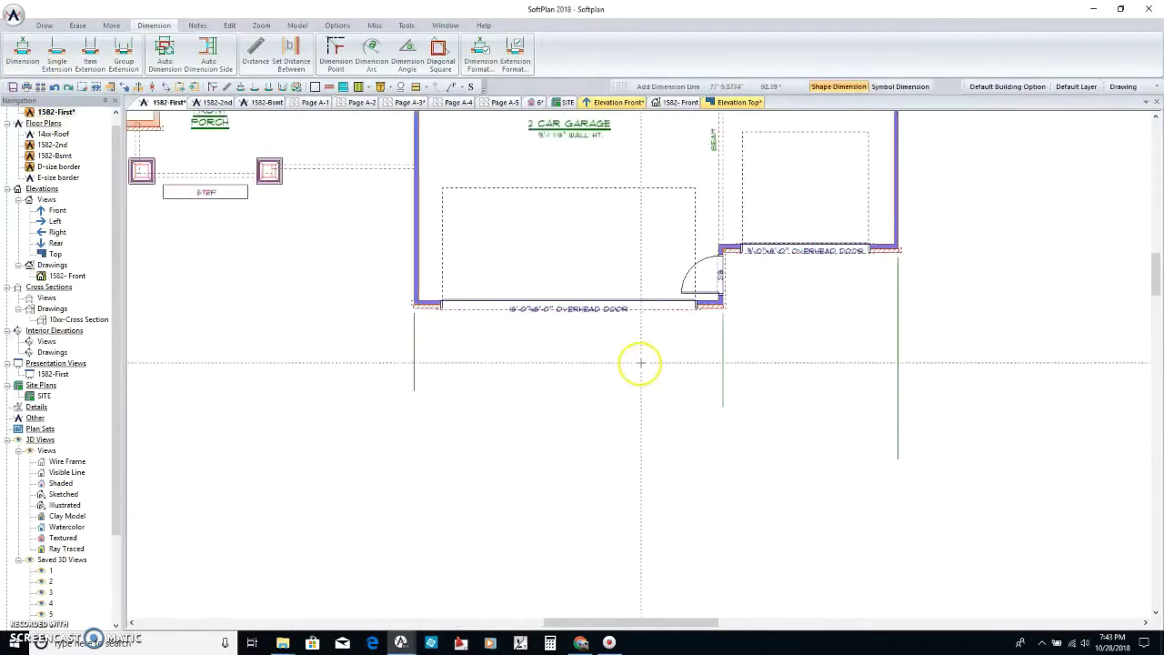
click(521, 362)
scroll(672, 442, down, 2)
click(500, 410)
scroll(498, 410, up, 4)
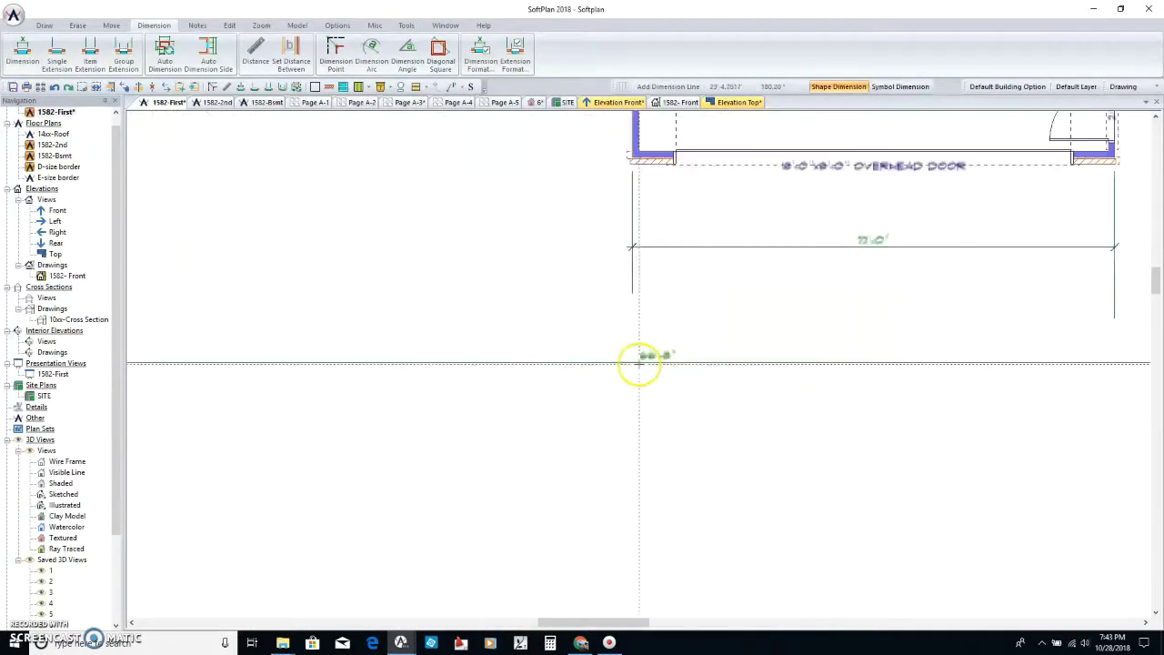
scroll(639, 365, up, 5)
scroll(640, 364, down, 9)
scroll(710, 307, up, 6)
scroll(640, 366, down, 7)
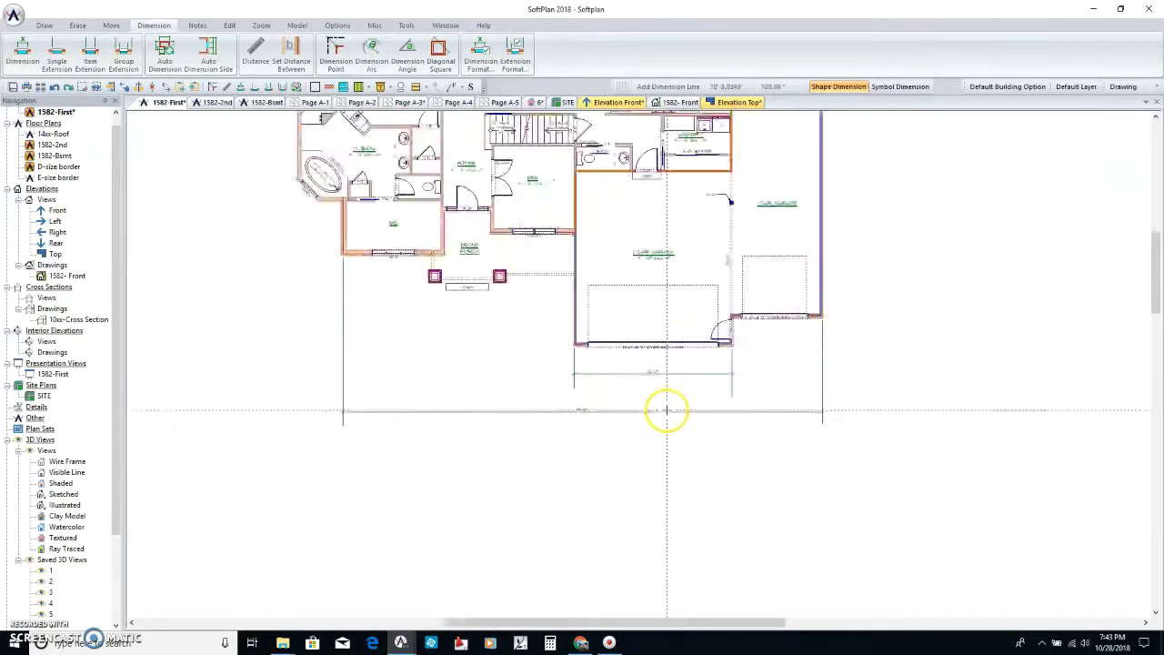
scroll(667, 410, down, 3)
scroll(636, 373, up, 8)
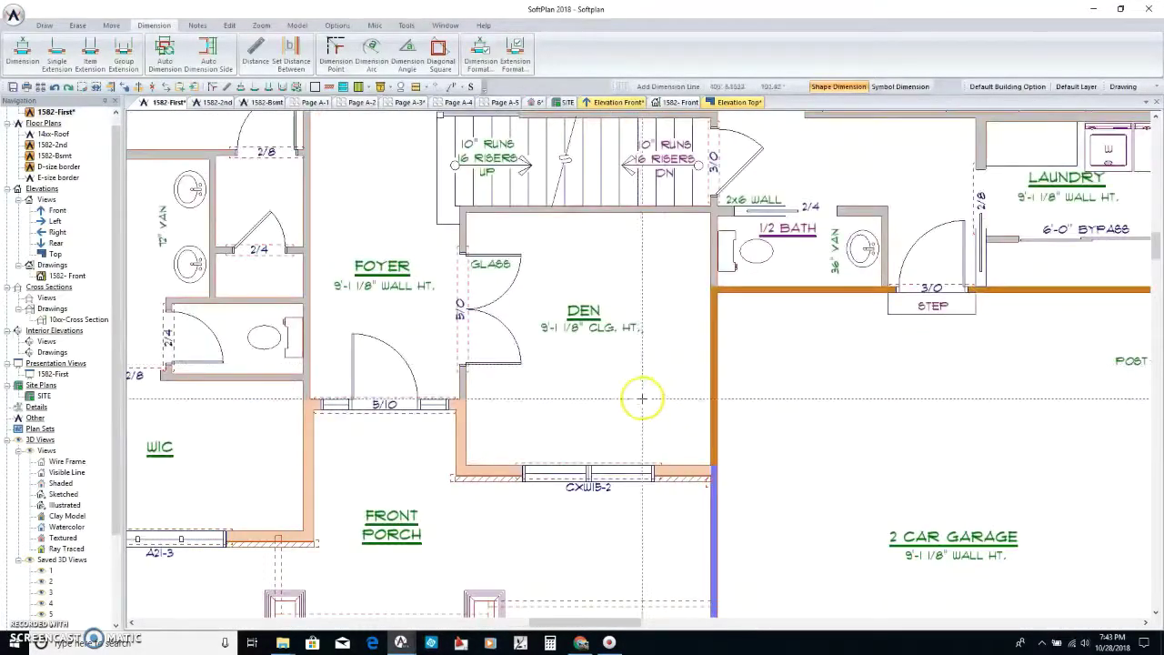
Add interior shape dimension lines down the den's depth, across the half bath's width and across the hall above it.
scroll(674, 321, down, 8)
scroll(624, 372, up, 5)
scroll(533, 442, up, 3)
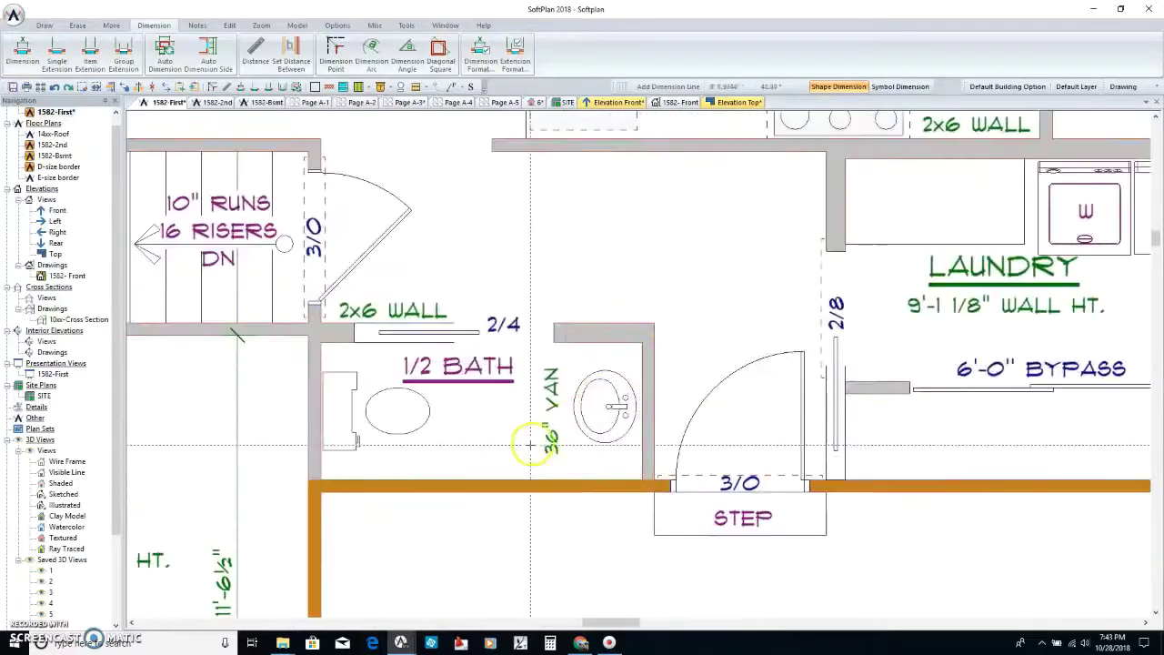
click(439, 451)
scroll(621, 415, down, 2)
scroll(643, 371, up, 2)
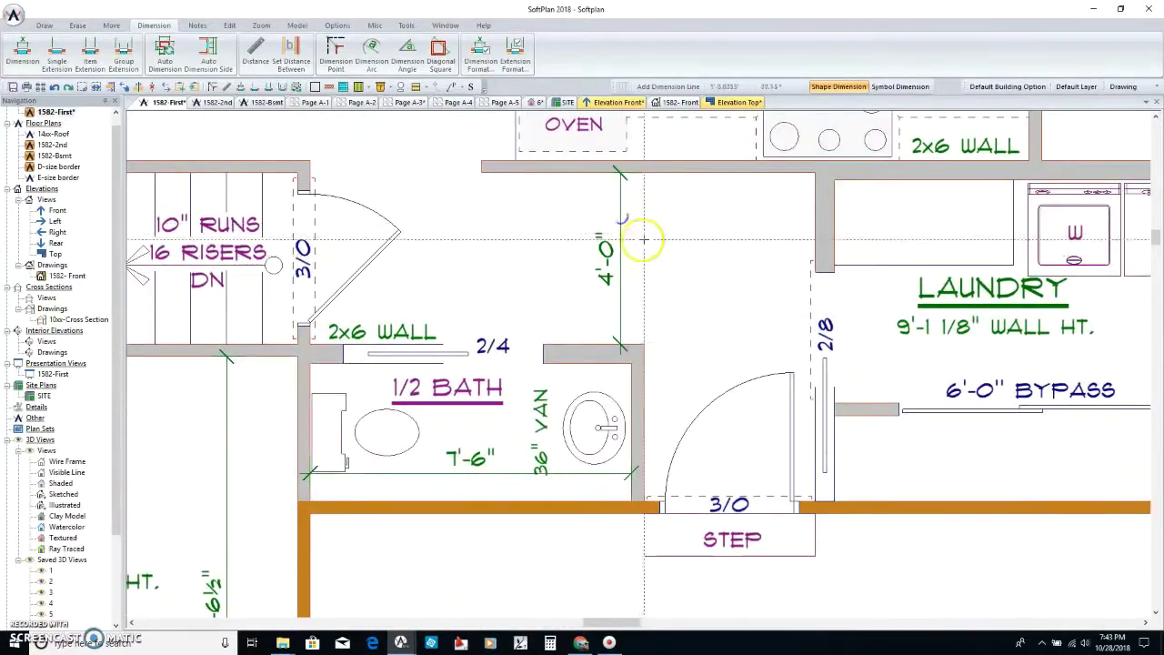
Add an interior shape dimension line across the master bedroom's width, just inside its rear window wall.
scroll(643, 239, down, 6)
scroll(637, 359, up, 6)
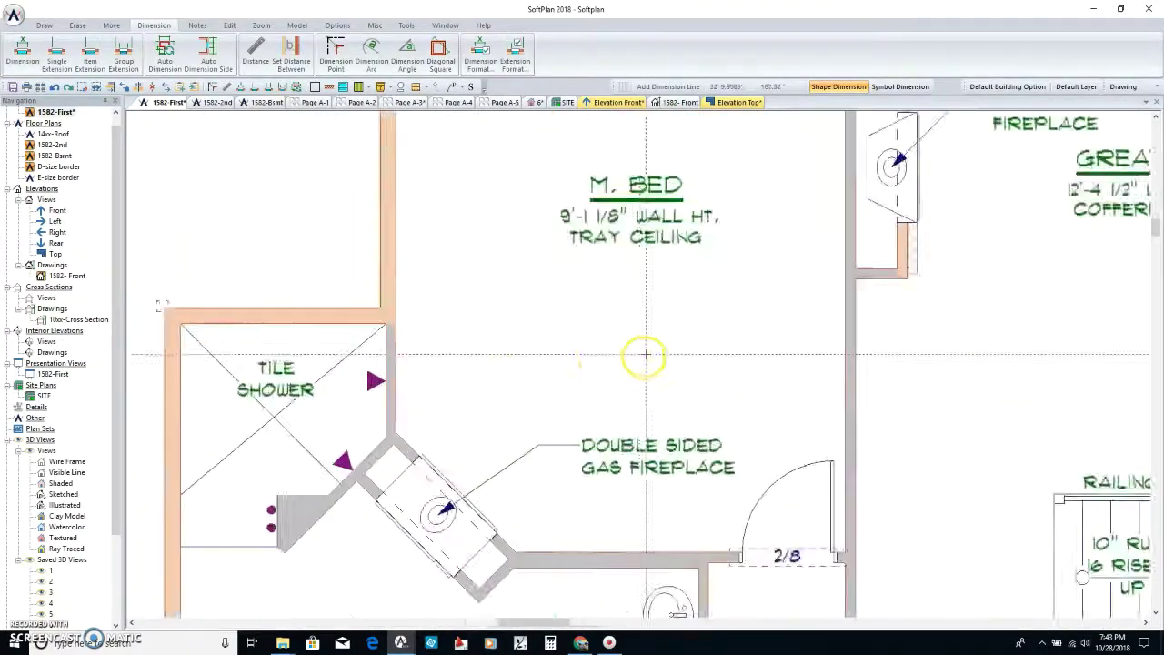
scroll(670, 239, down, 5)
scroll(645, 359, up, 7)
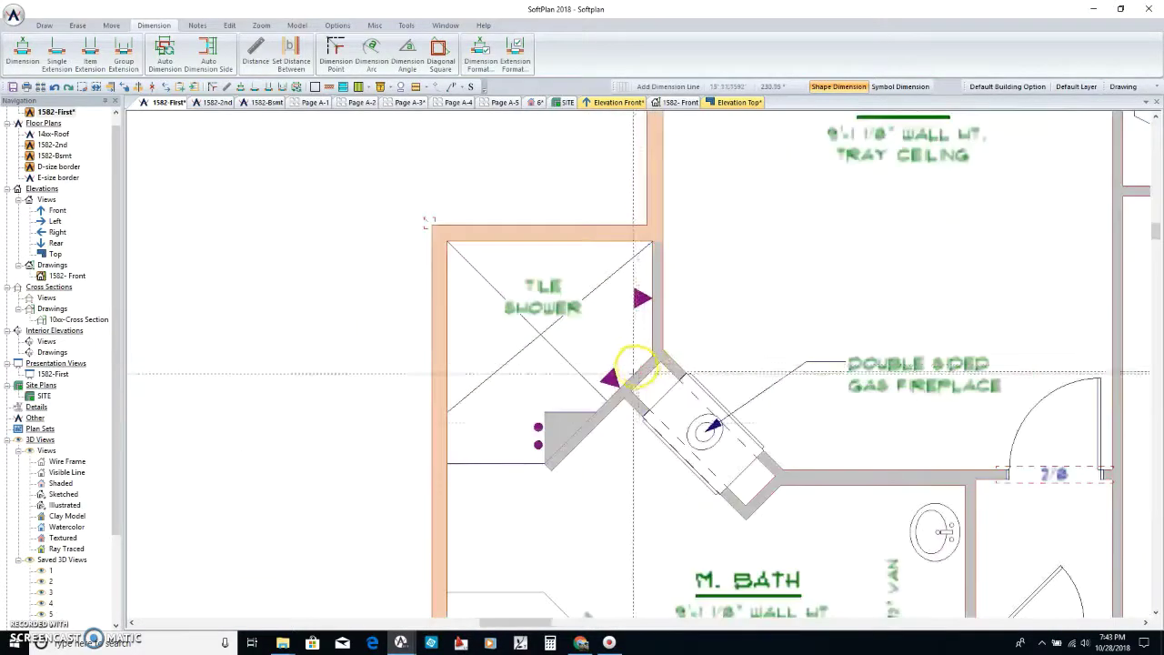
scroll(655, 377, down, 4)
scroll(671, 352, up, 2)
scroll(755, 315, down, 4)
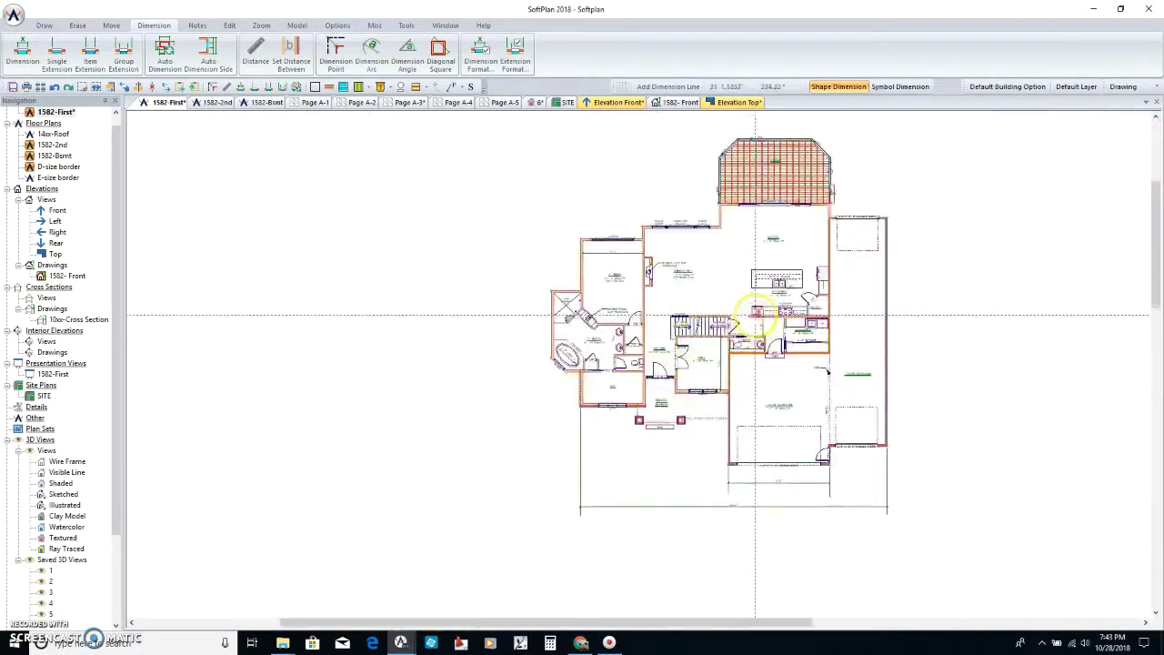
scroll(755, 316, up, 2)
scroll(727, 396, down, 2)
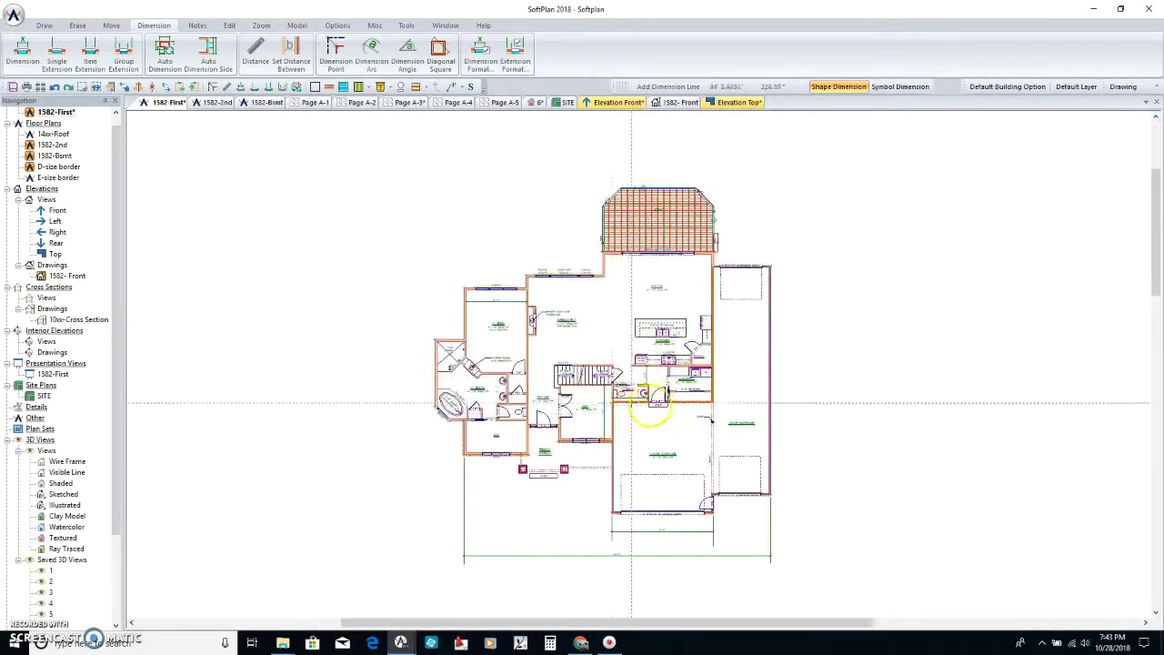
scroll(632, 403, up, 2)
scroll(670, 356, down, 2)
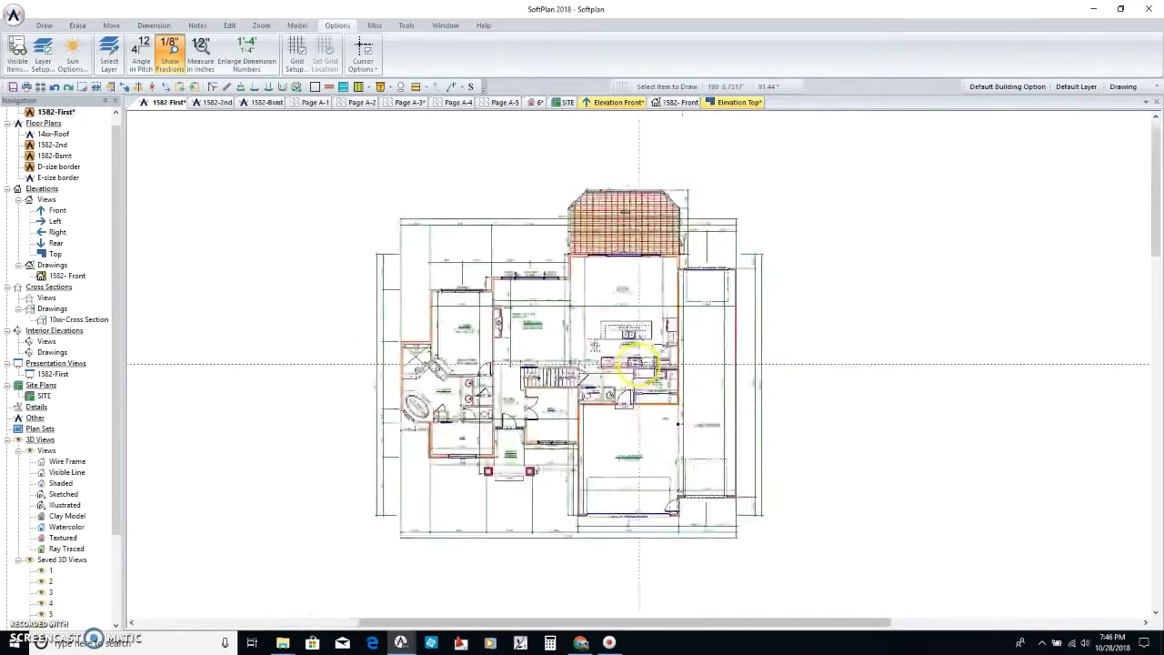
Examine the exterior and interior dimension lines around the garages, front porch, foyer and master bath.
scroll(641, 364, up, 2)
scroll(641, 364, down, 2)
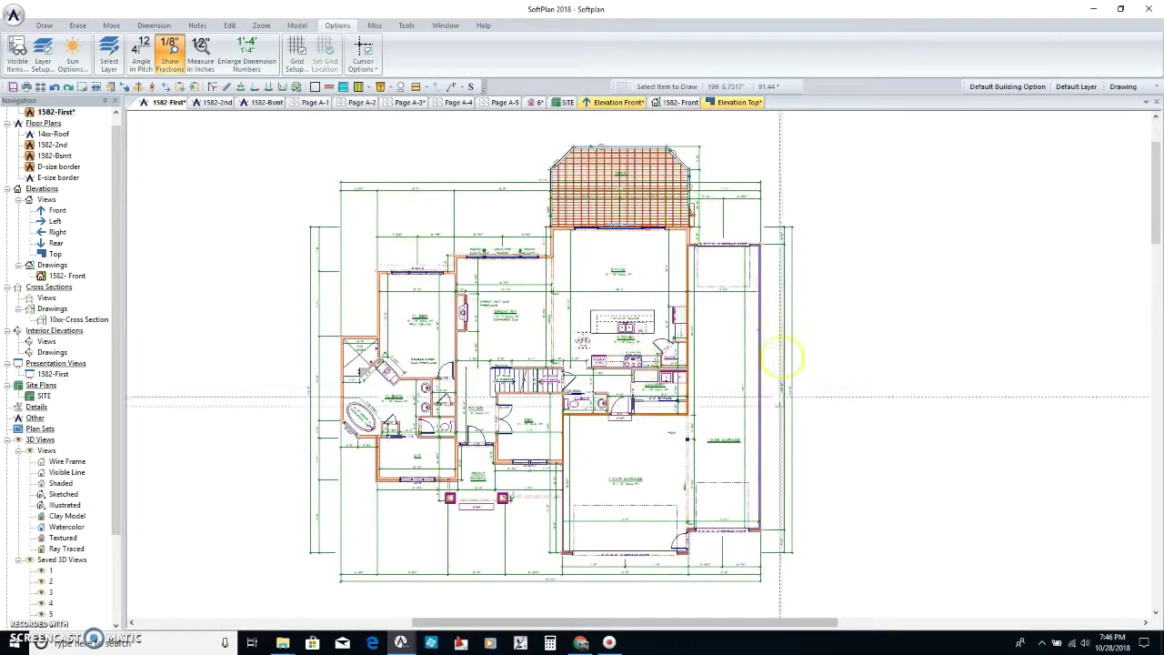
scroll(537, 525, up, 4)
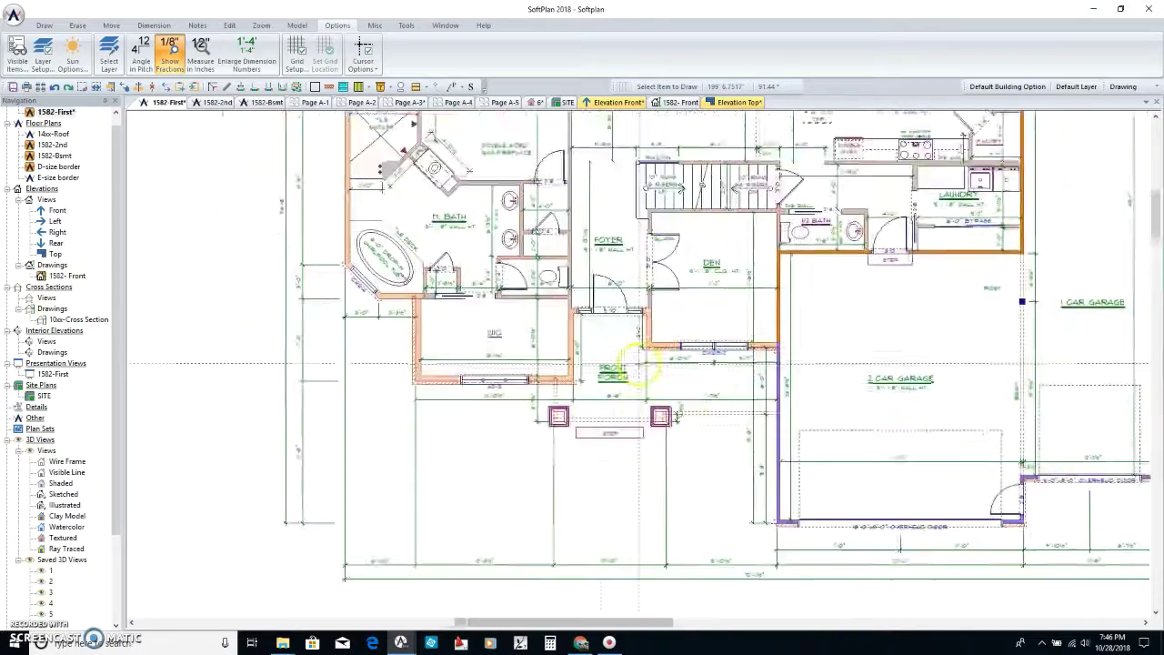
scroll(652, 367, down, 3)
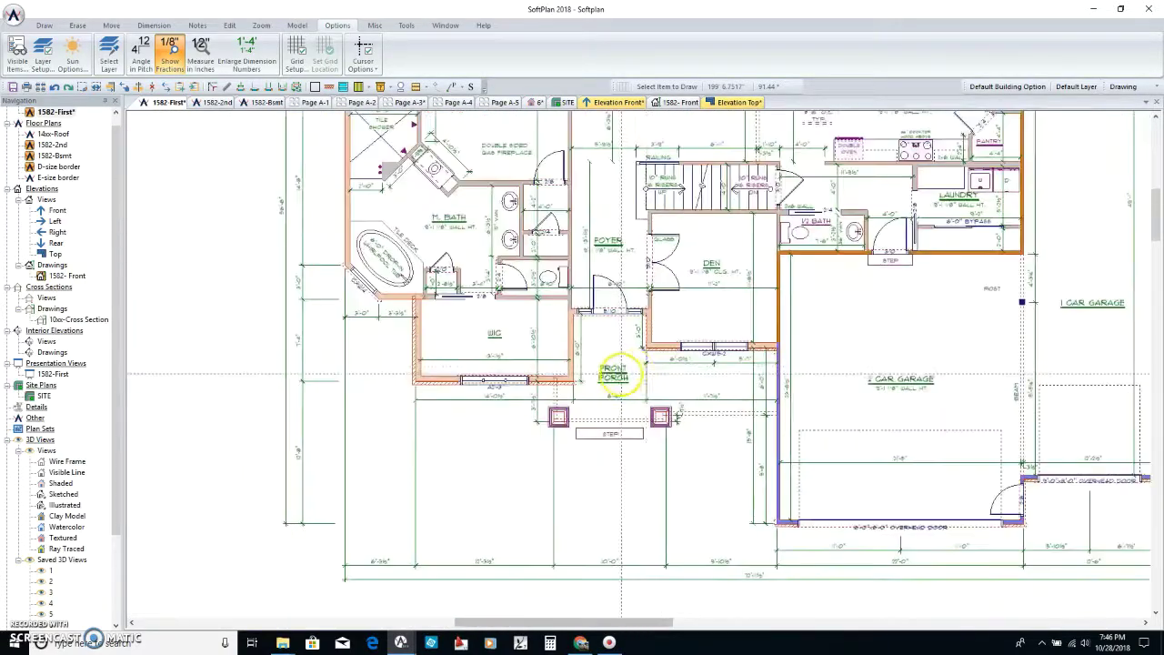
scroll(637, 359, up, 4)
scroll(640, 372, down, 3)
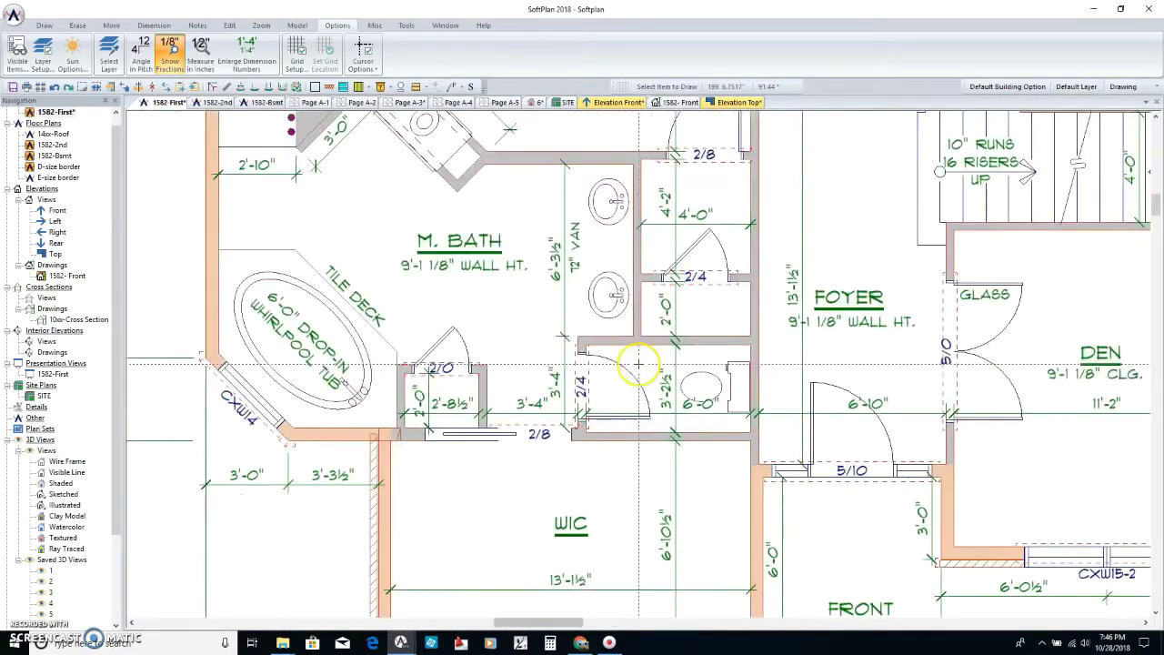
scroll(637, 359, up, 2)
scroll(639, 364, down, 2)
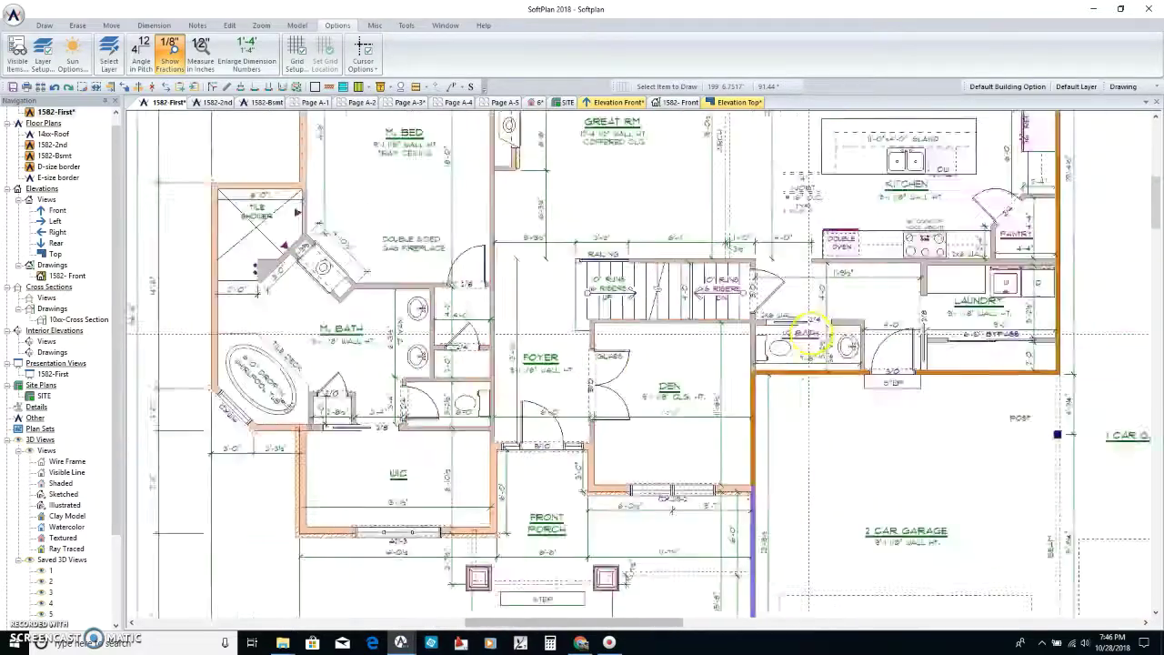
scroll(639, 364, up, 3)
scroll(639, 364, down, 4)
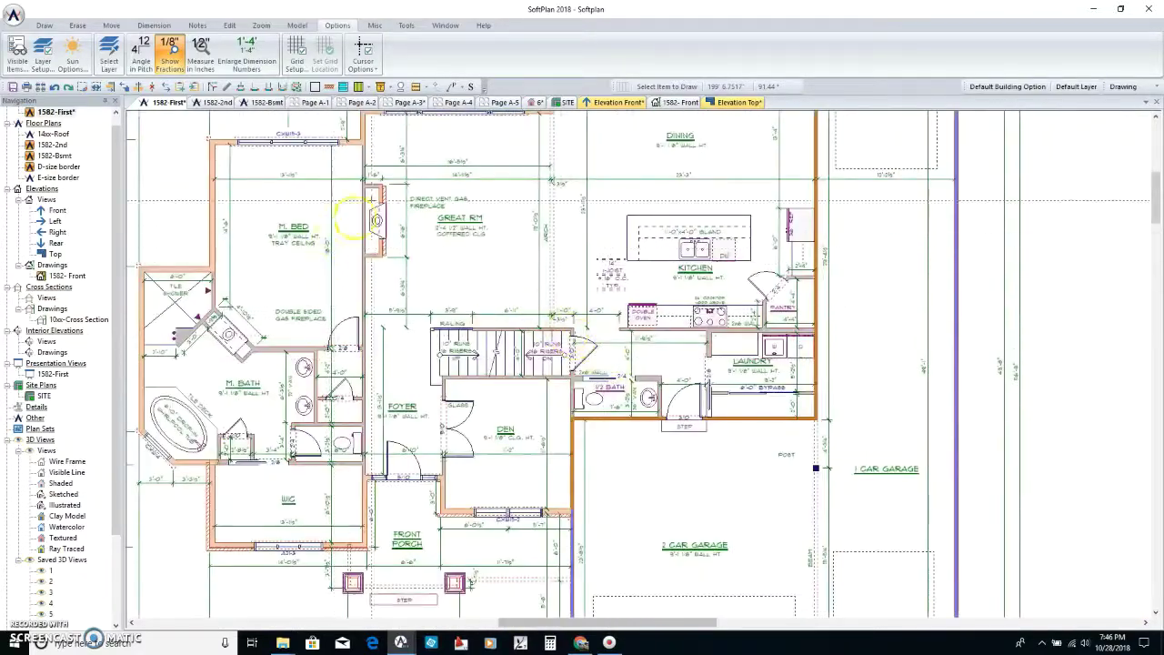
Examine the dimension lines along the rear window walls, the deck, the great room and the master bedroom.
scroll(372, 200, up, 2)
scroll(638, 364, down, 2)
scroll(713, 282, up, 2)
scroll(639, 362, down, 3)
scroll(640, 362, up, 3)
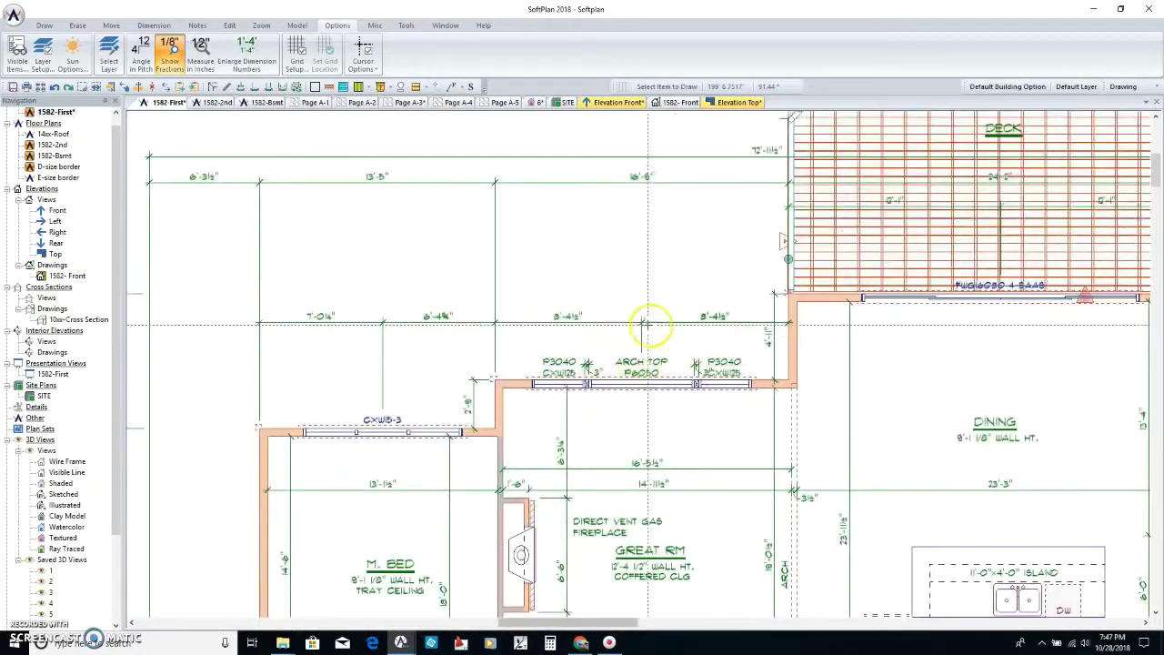
scroll(637, 363, down, 2)
scroll(598, 389, up, 2)
scroll(681, 364, down, 2)
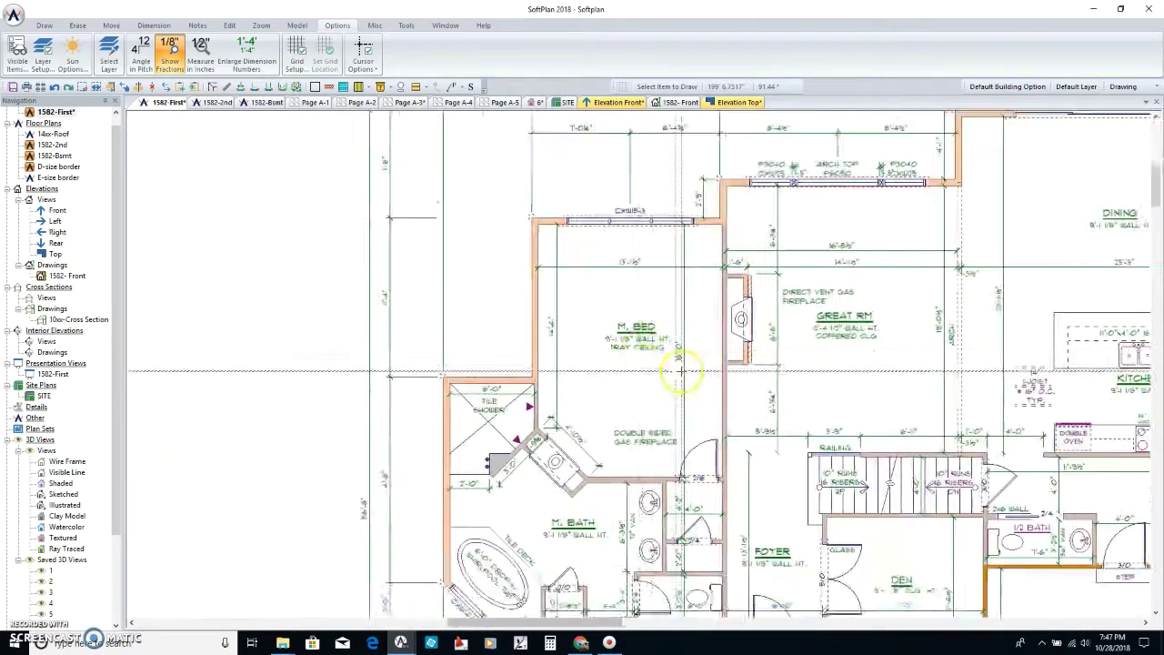
scroll(958, 410, up, 1)
scroll(957, 410, down, 2)
scroll(845, 428, up, 1)
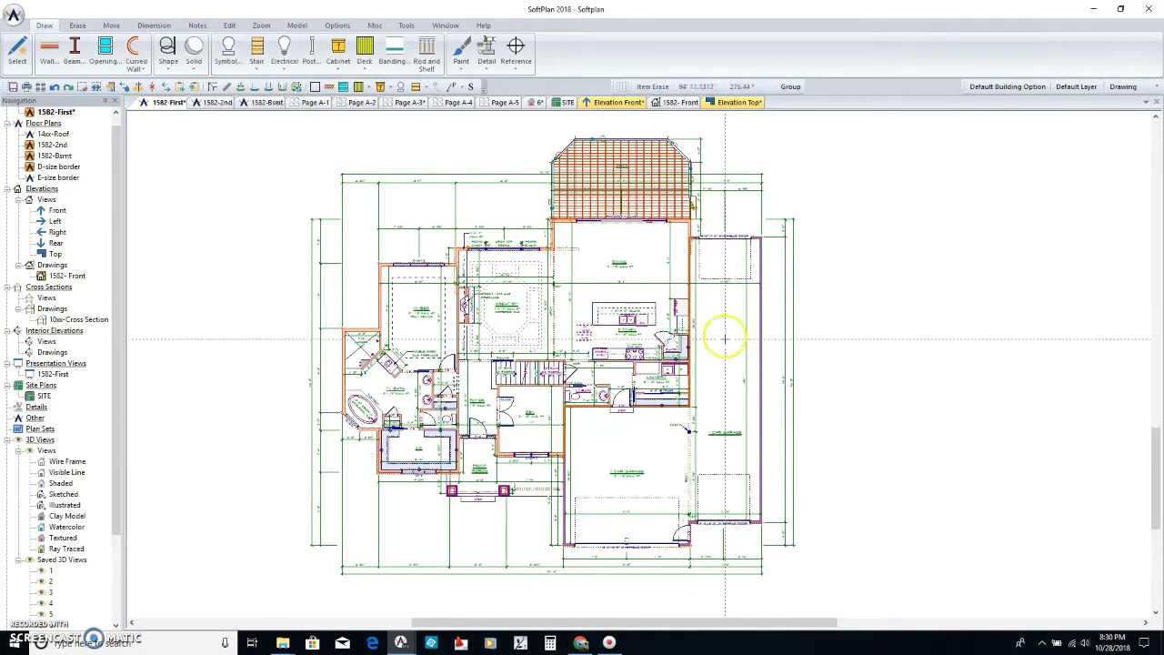
Switch the first floor plan to Floor System mode and auto-trace a slab over the two garages.
click(1136, 91)
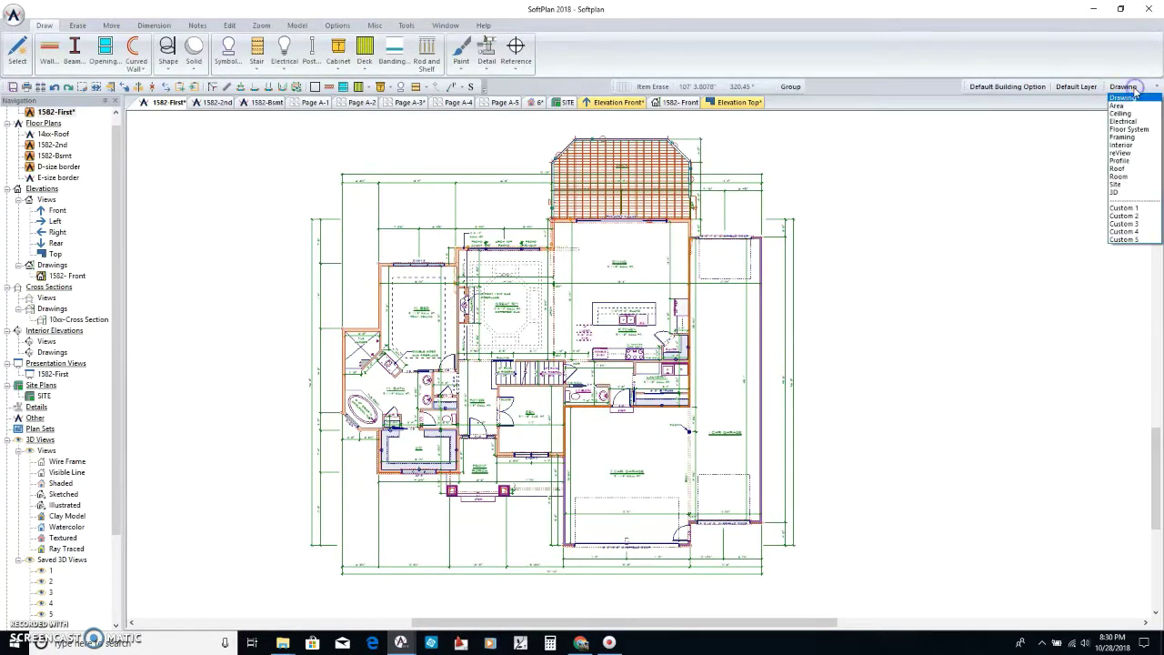
click(1130, 137)
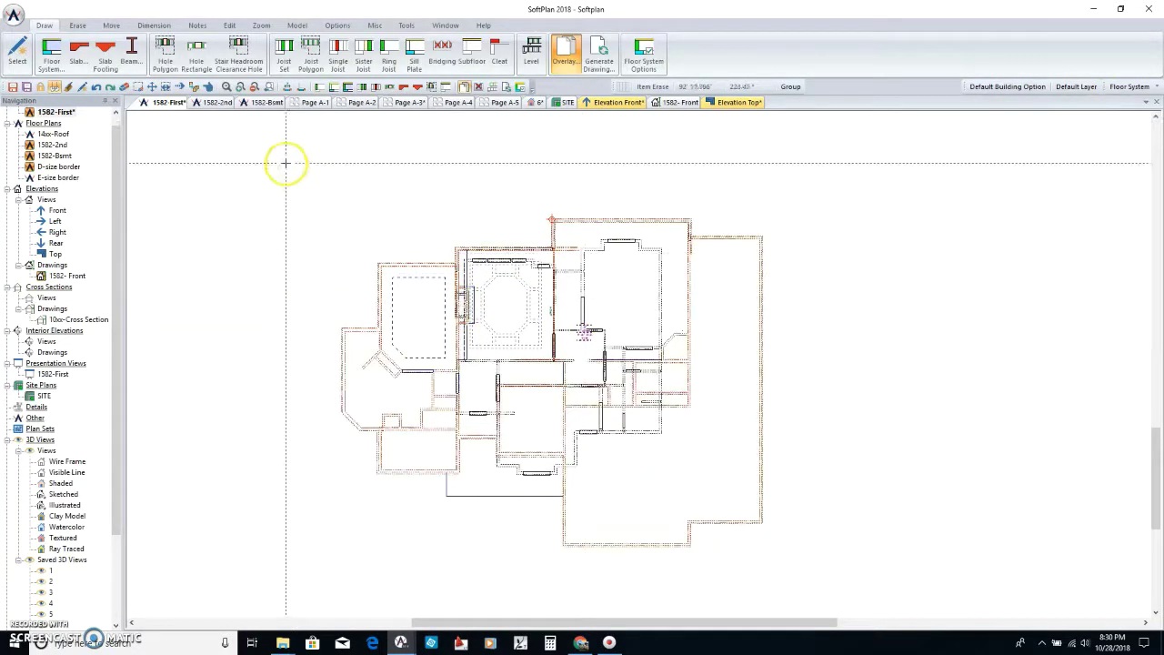
click(78, 56)
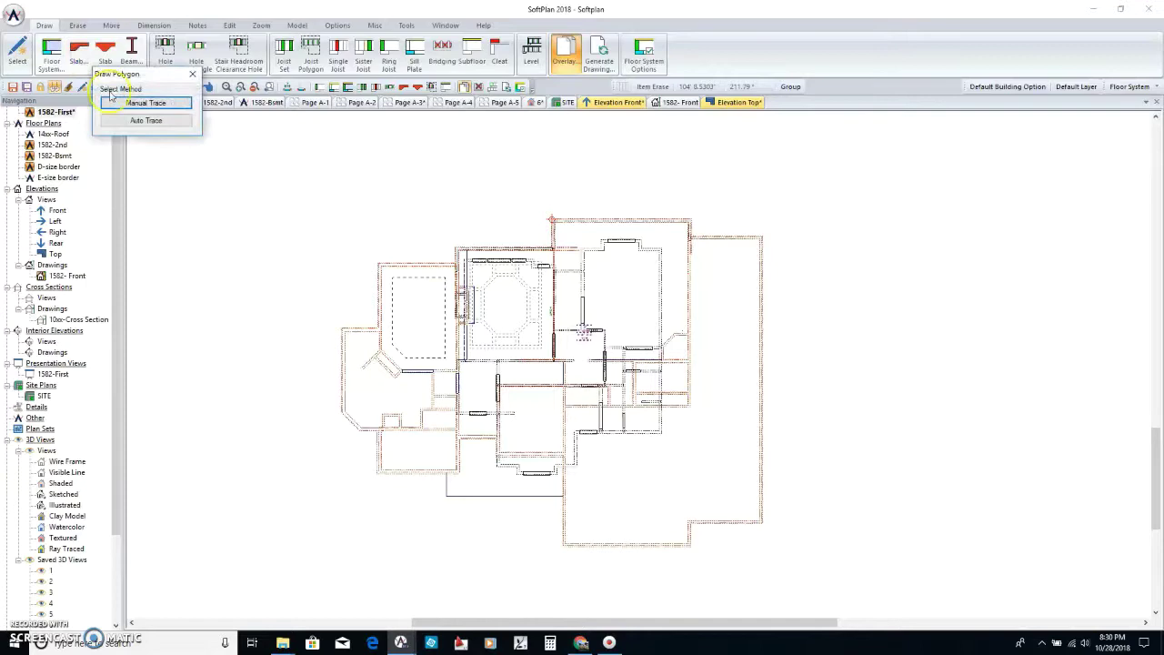
click(153, 121)
click(719, 375)
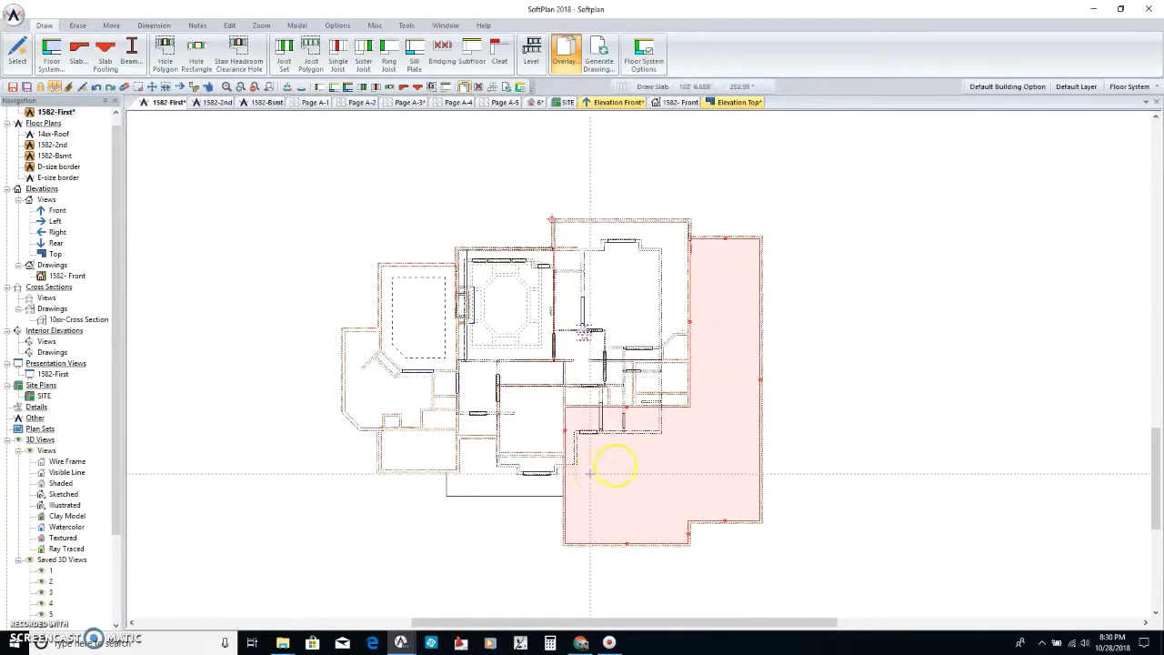
Manually trace a slab for the front porch along its outline, the den and foyer walls, and the closet wall.
scroll(501, 473, up, 2)
scroll(657, 368, up, 2)
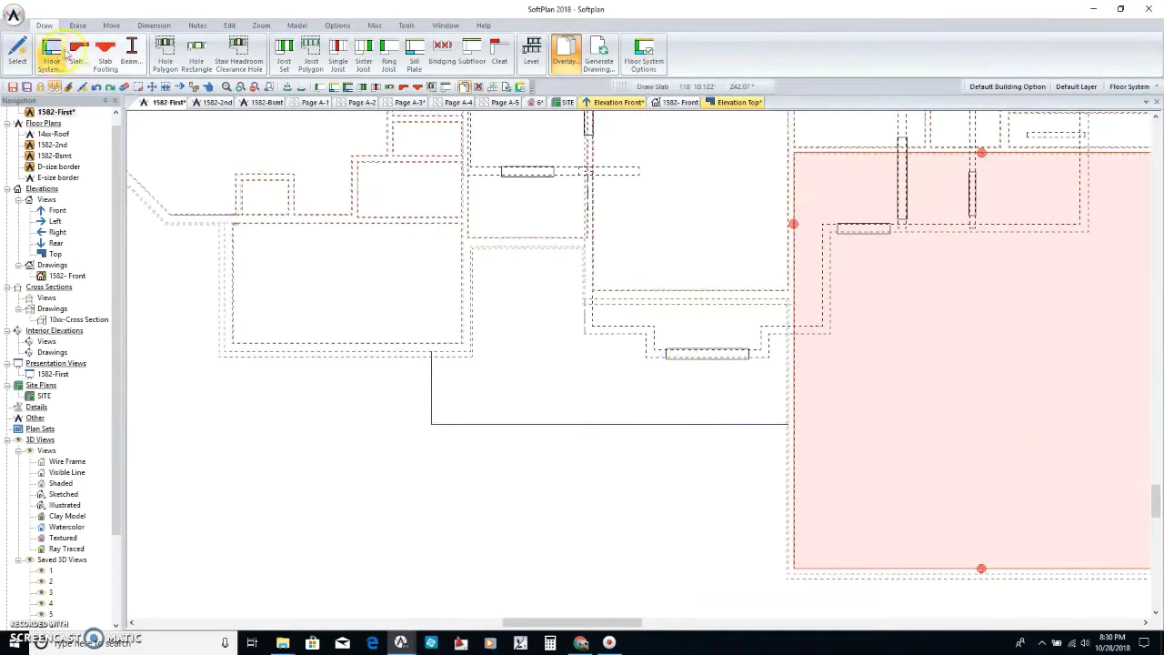
click(78, 56)
click(111, 94)
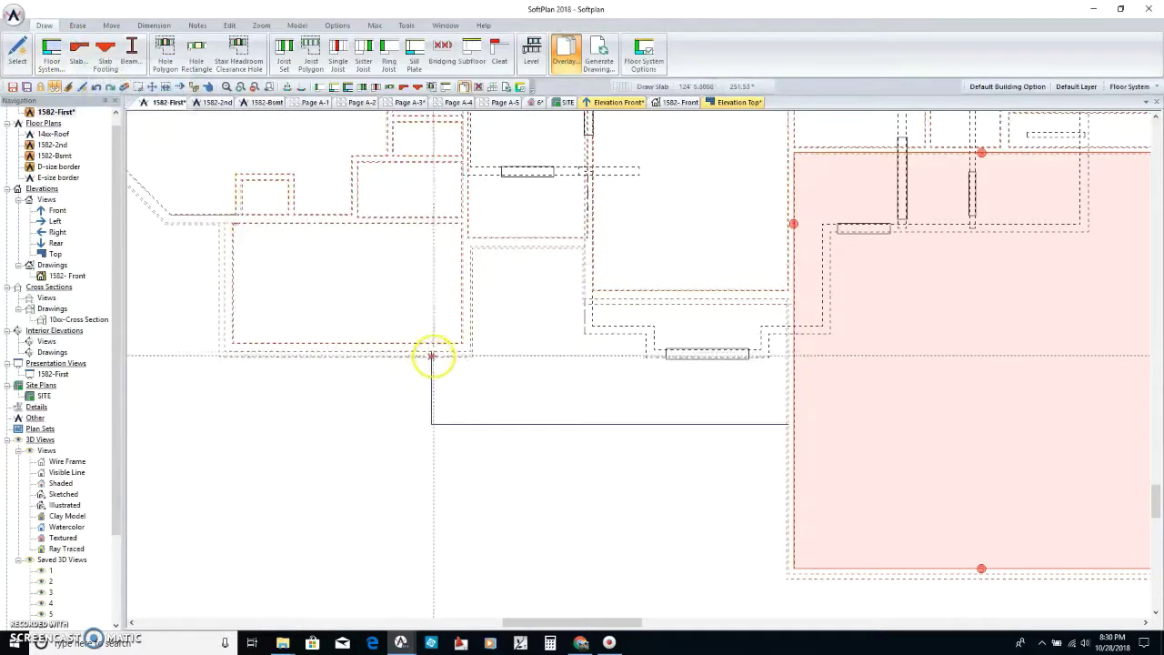
click(431, 353)
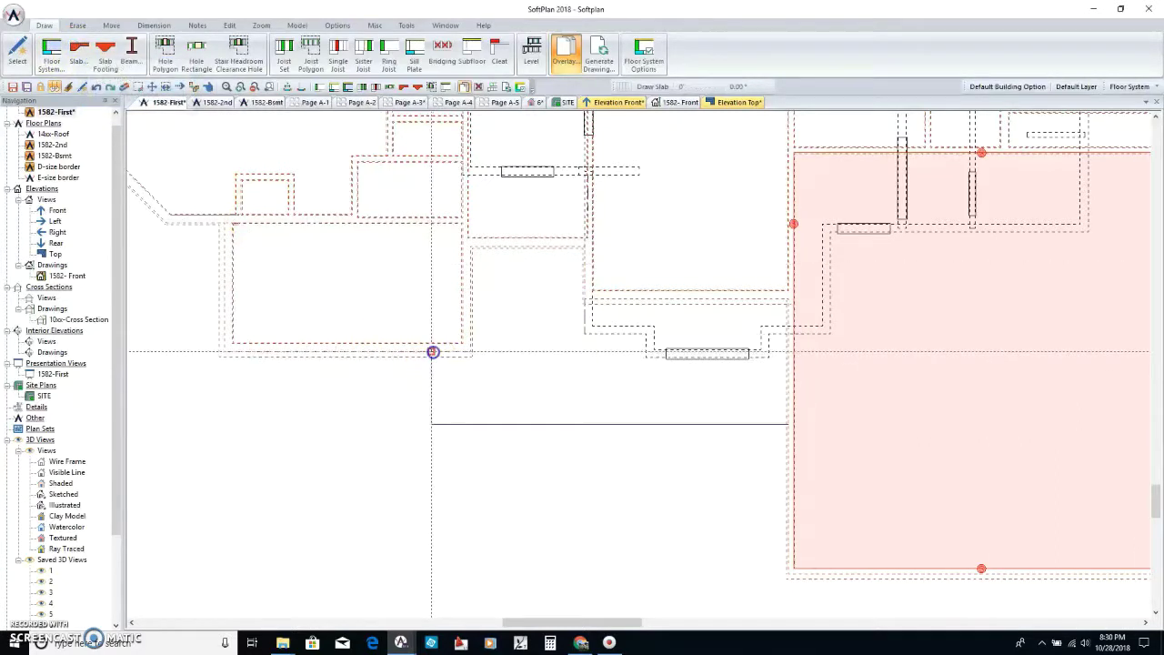
click(431, 423)
click(786, 424)
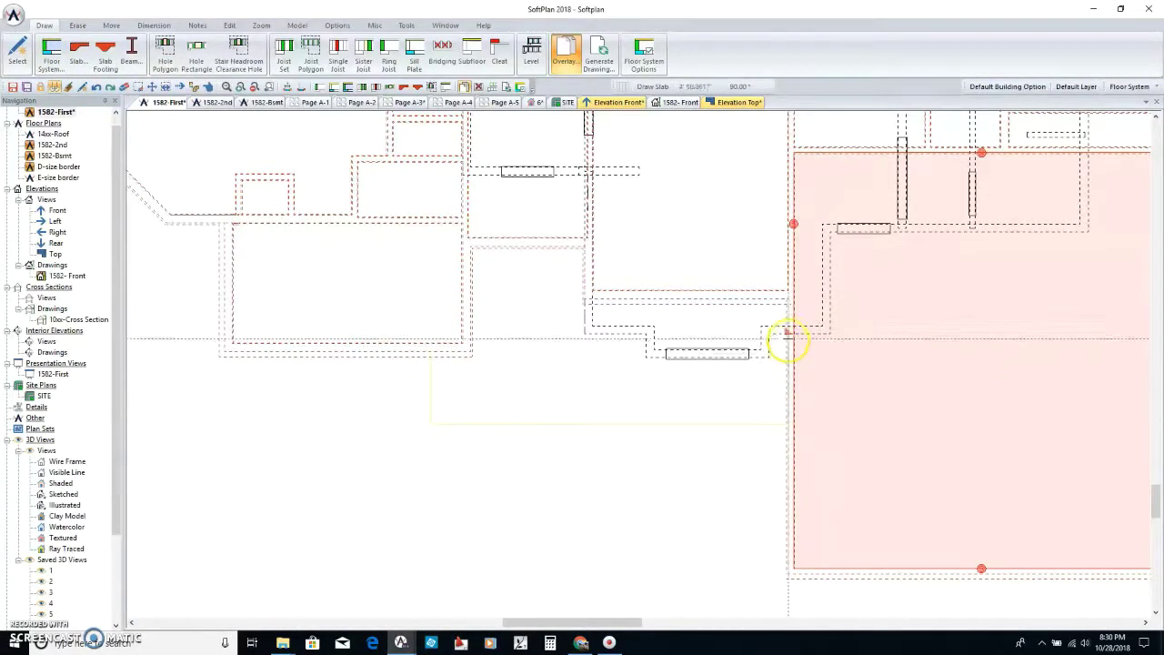
click(786, 357)
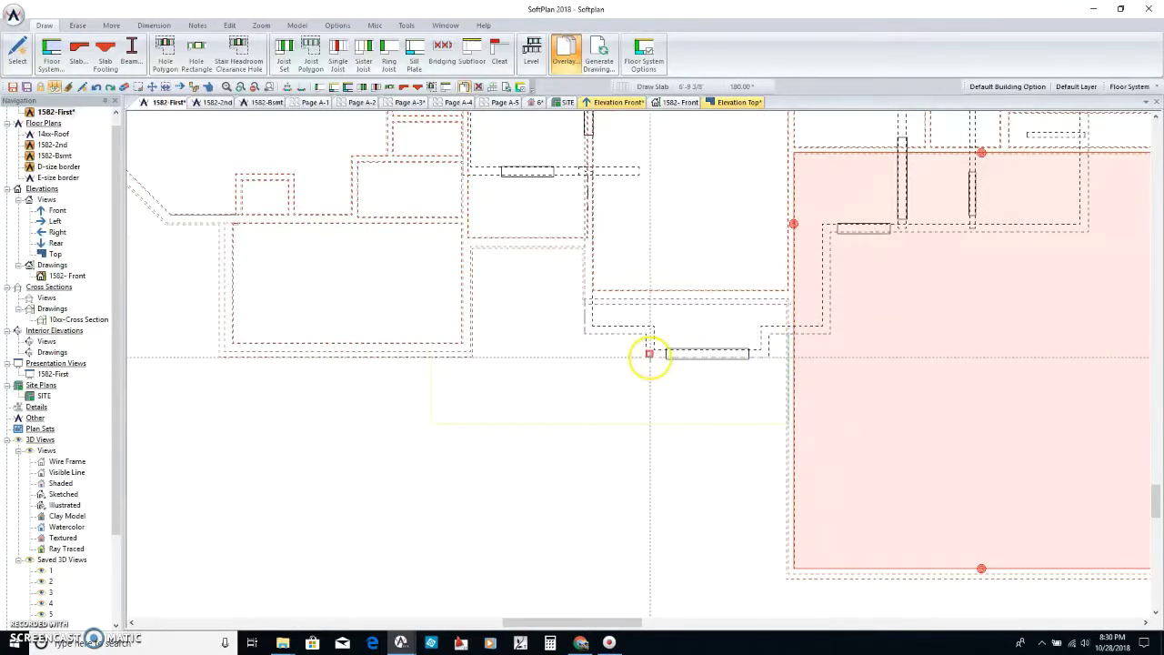
click(645, 356)
click(647, 334)
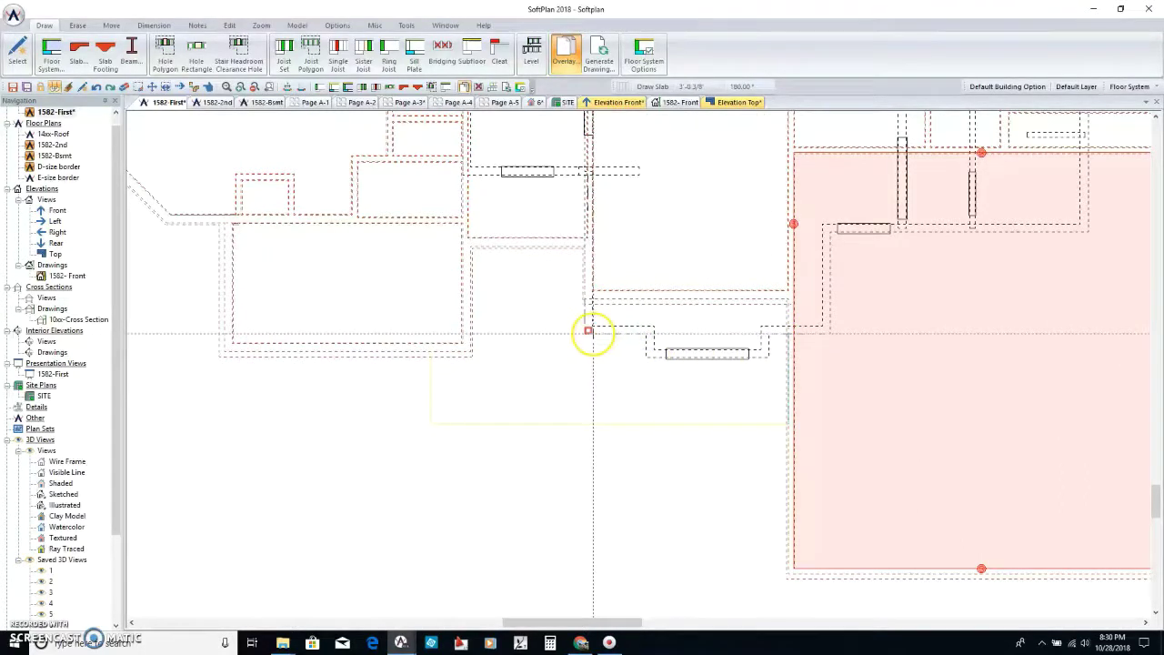
click(588, 332)
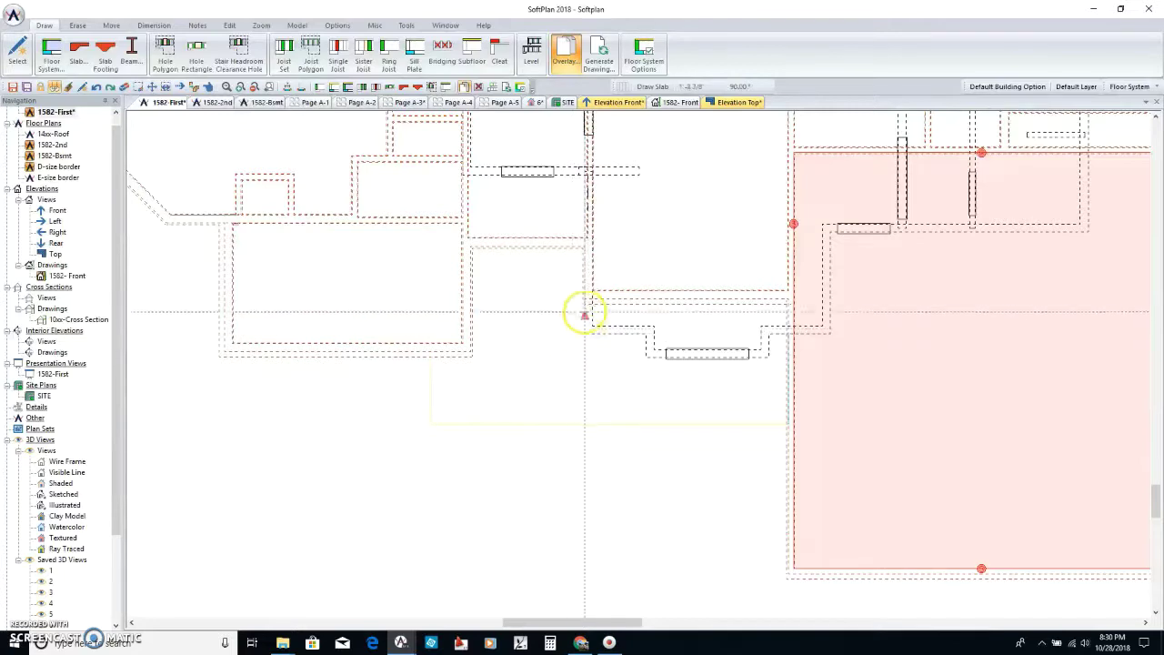
click(586, 246)
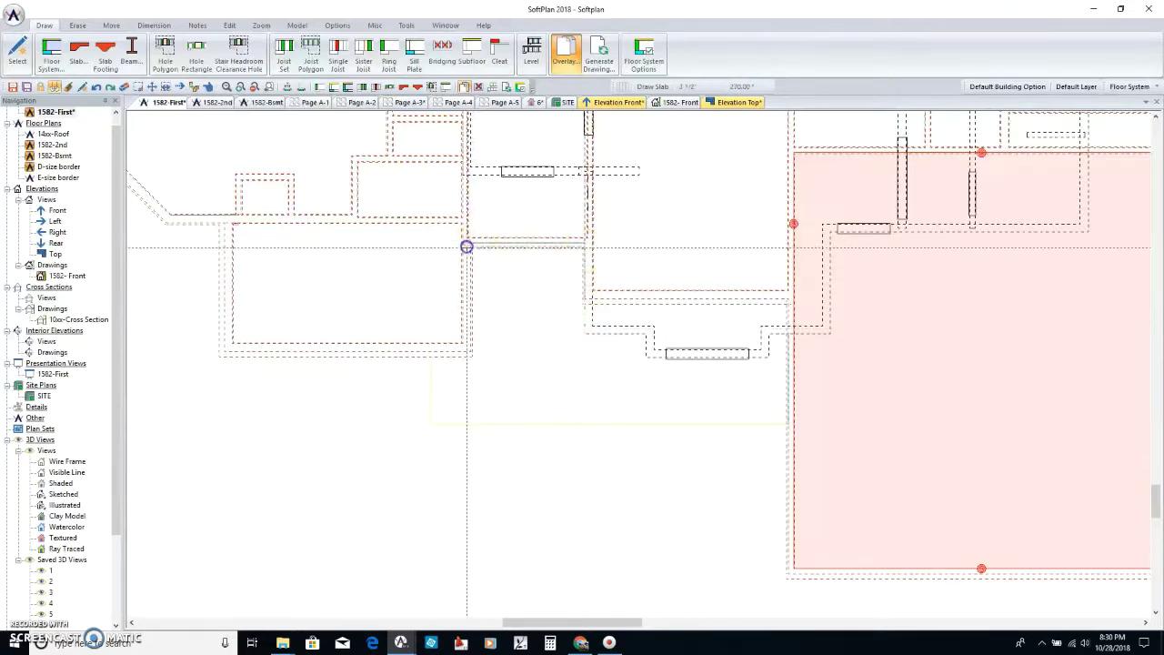
click(468, 245)
click(468, 350)
scroll(632, 370, down, 4)
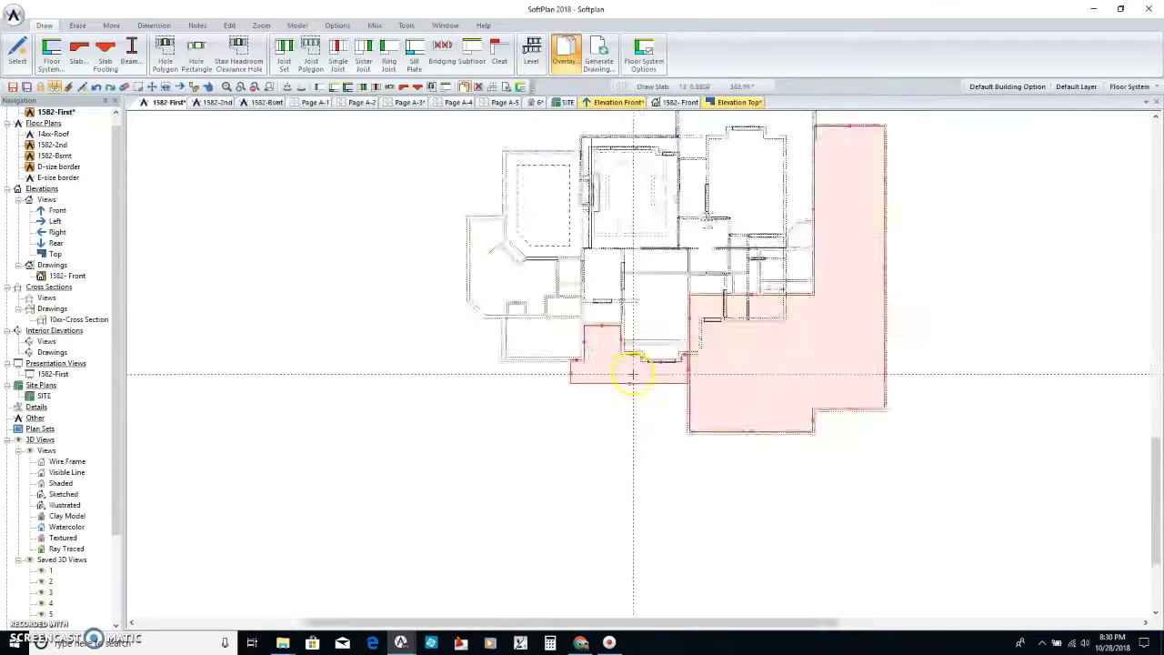
Auto-trace a floor system with joist, ring joist, sill plate and subfloor over the main living area.
click(52, 52)
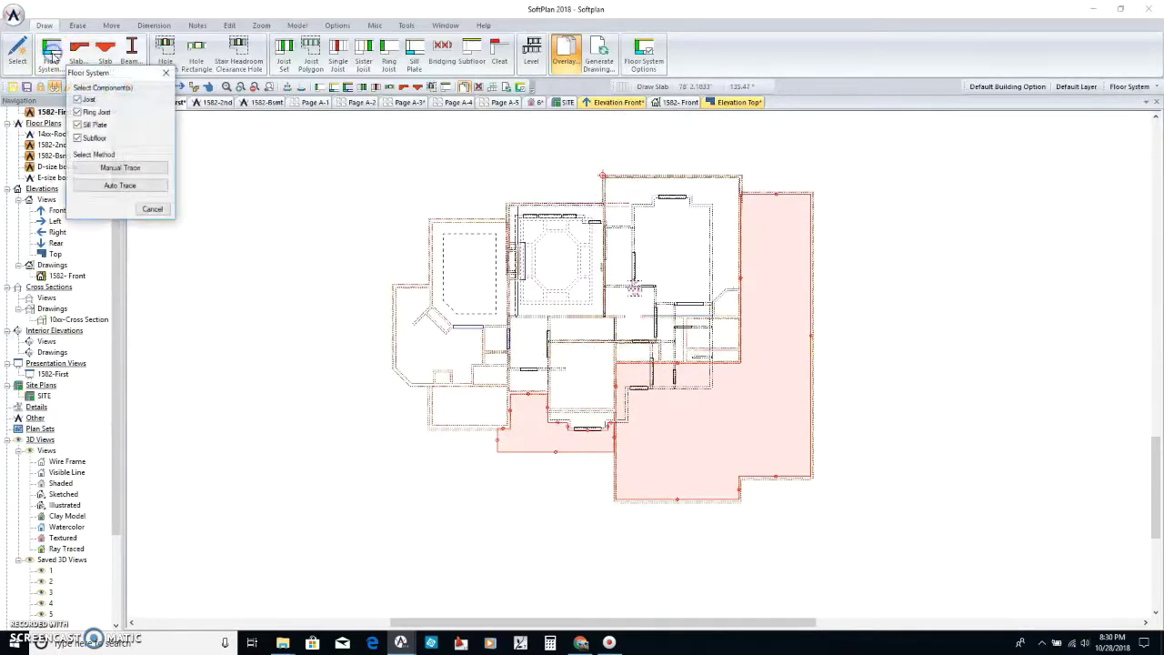
click(121, 186)
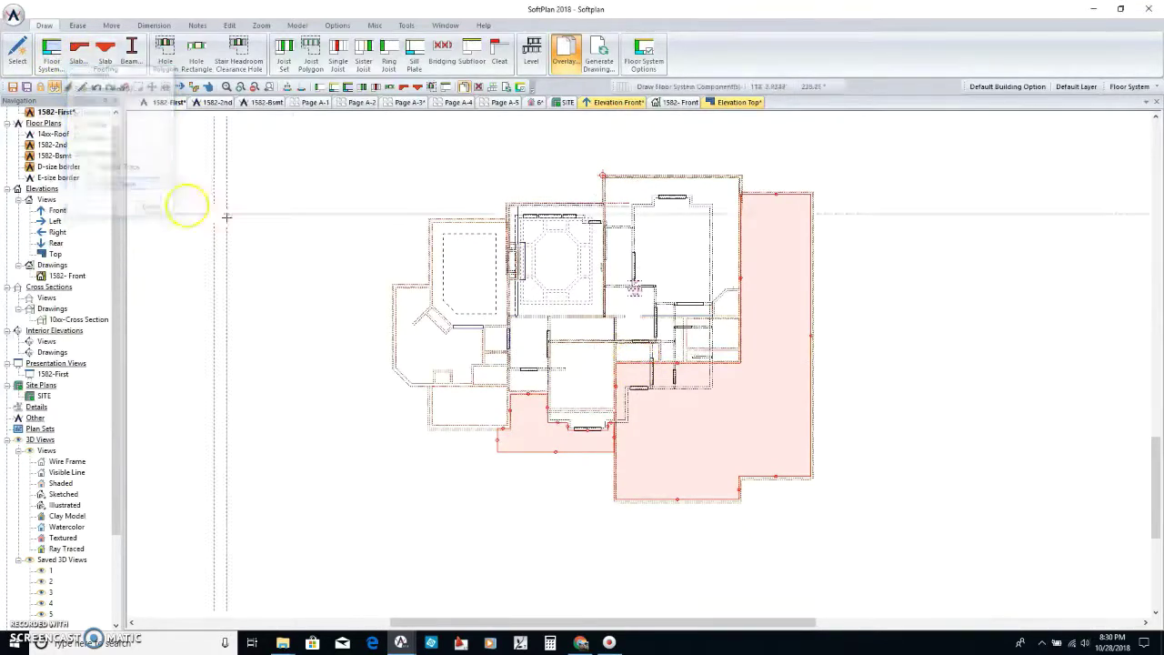
click(610, 292)
scroll(624, 360, up, 3)
scroll(623, 373, down, 4)
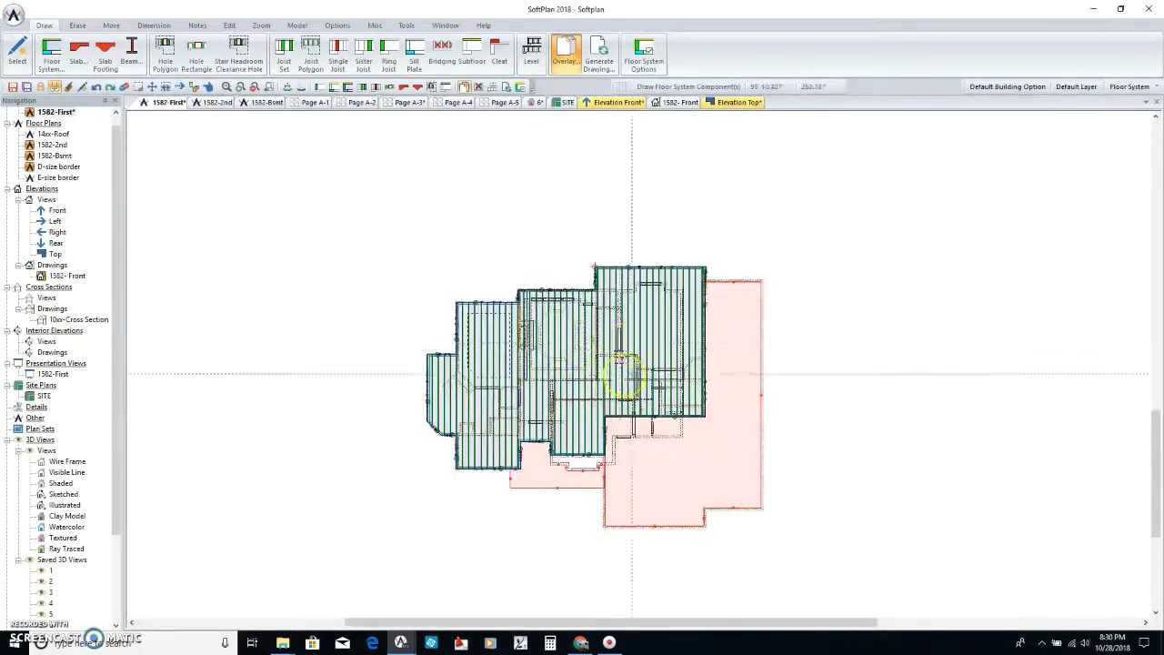
scroll(624, 373, up, 3)
scroll(682, 337, down, 1)
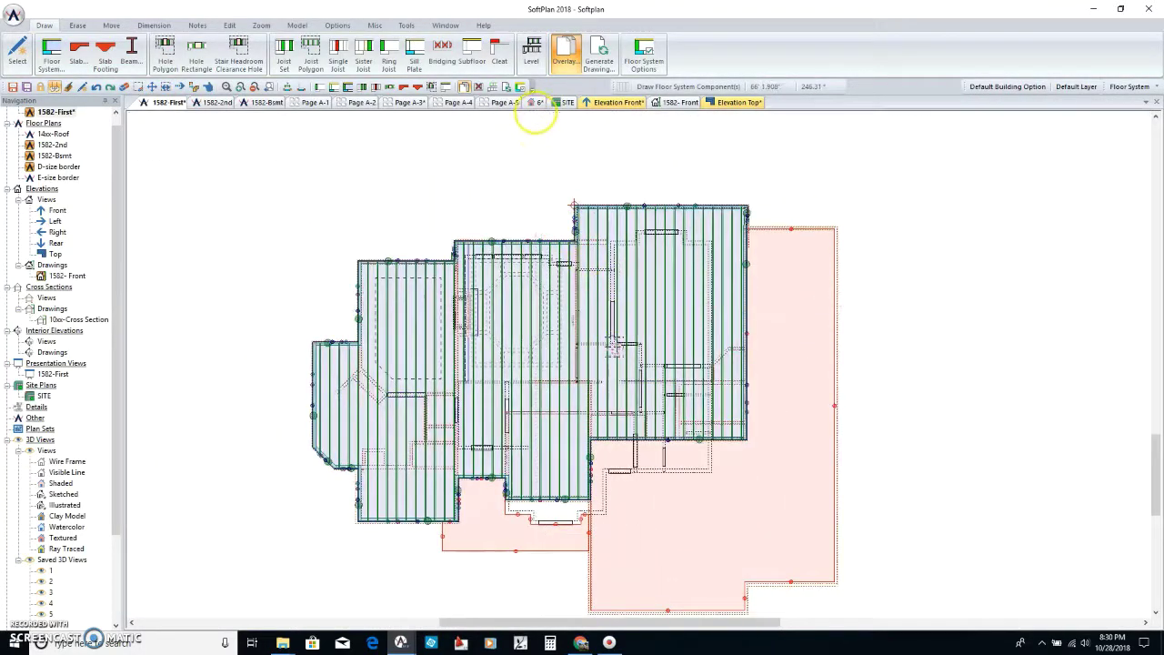
Examine the 3D model around the front porch, garage slabs and main living area floor.
click(537, 103)
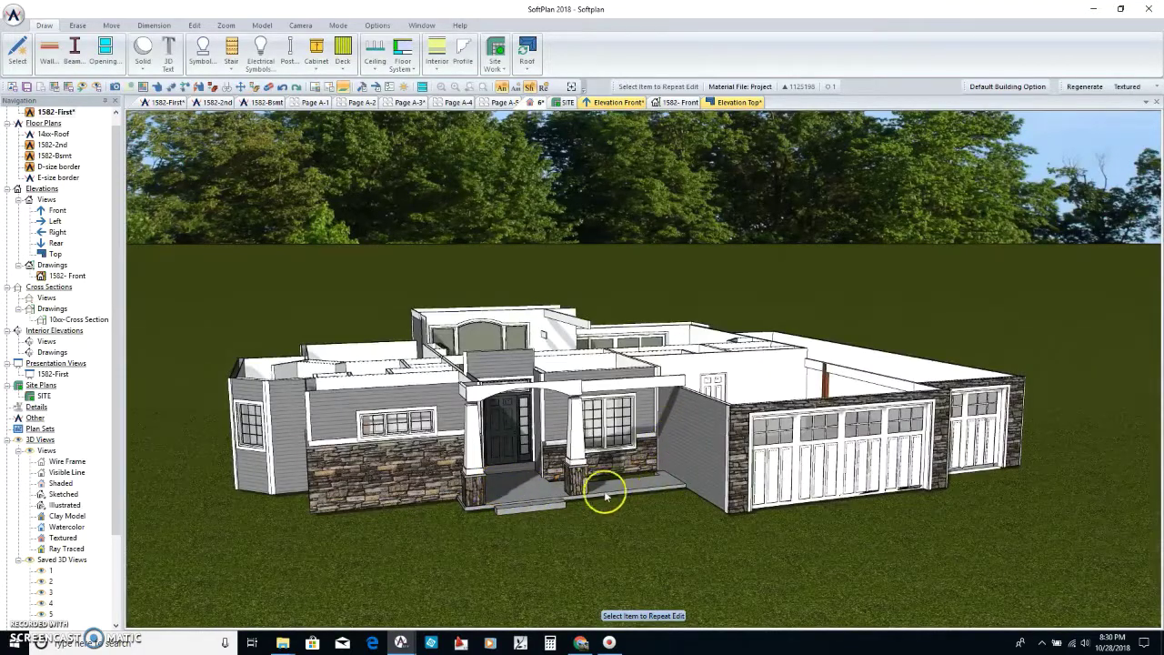
click(739, 435)
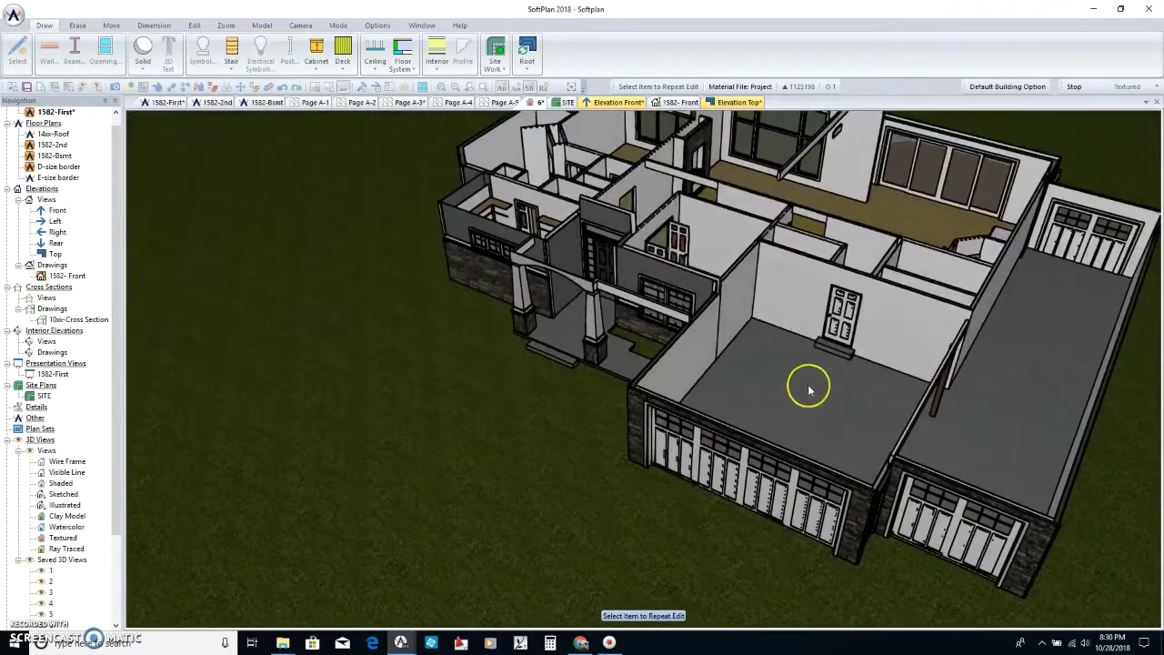
click(798, 300)
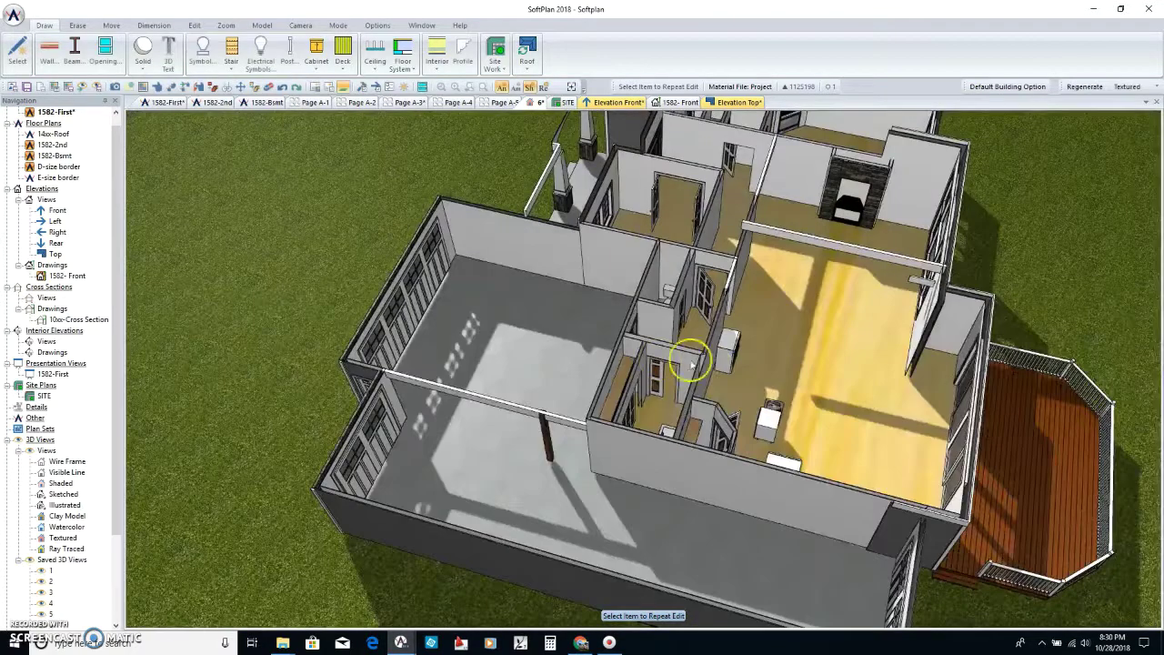
drag(536, 343, 671, 348)
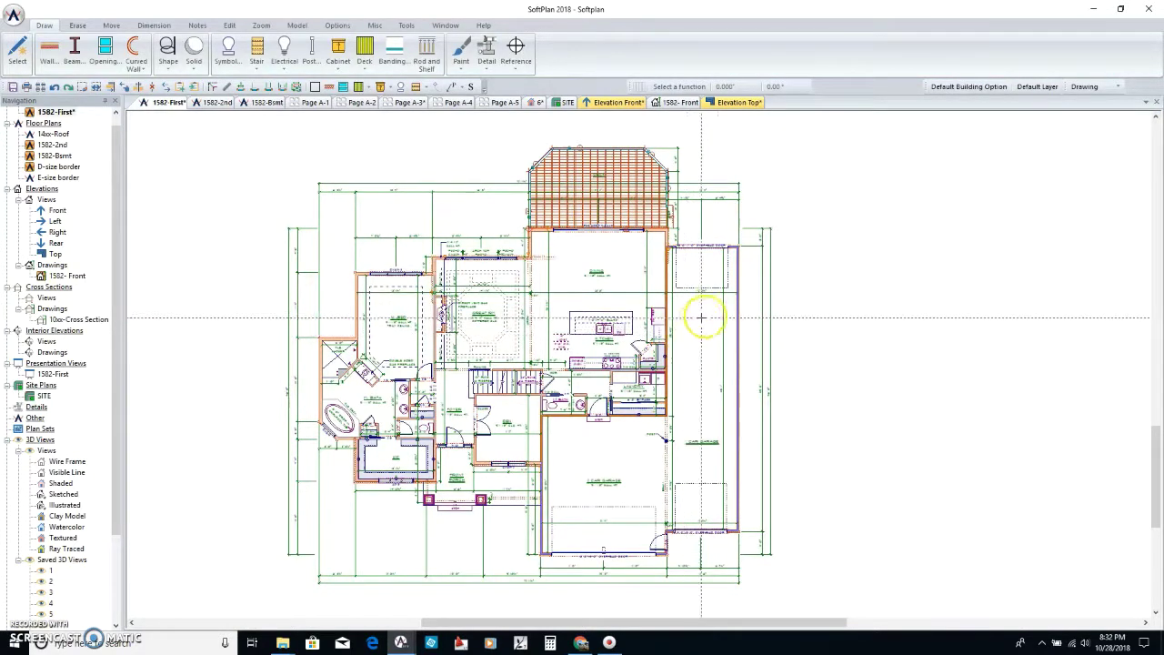
Switch the first floor plan to Roof mode and trace a rectangular roof around the master bedroom wing, including its front projection.
click(1091, 87)
click(1079, 168)
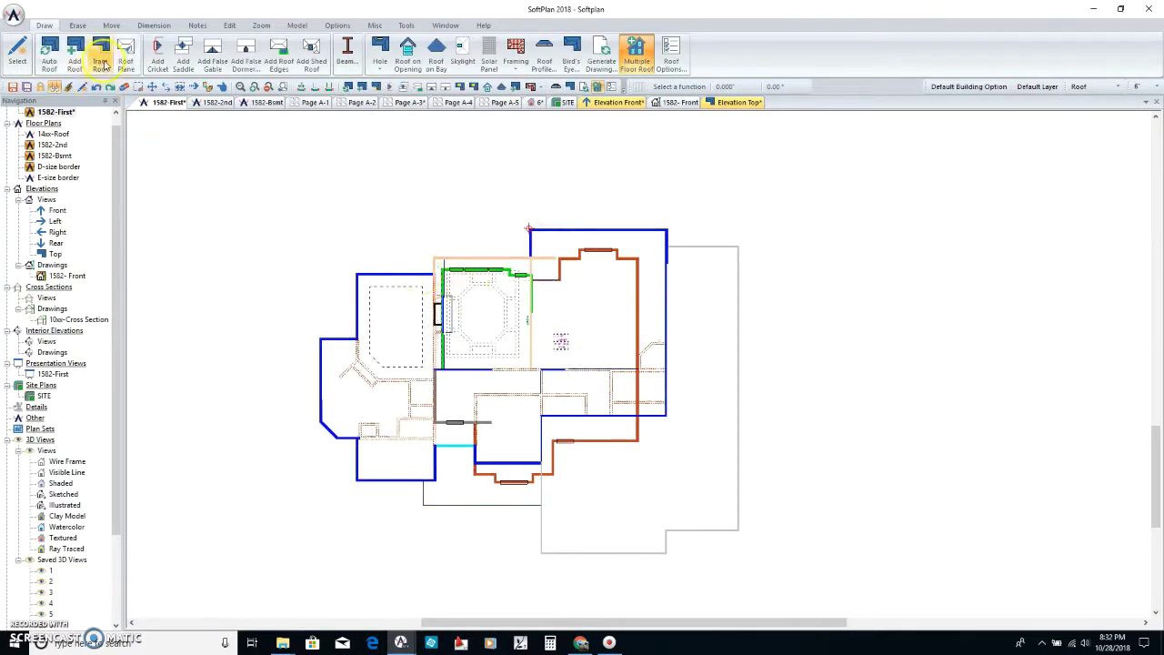
scroll(489, 428, up, 4)
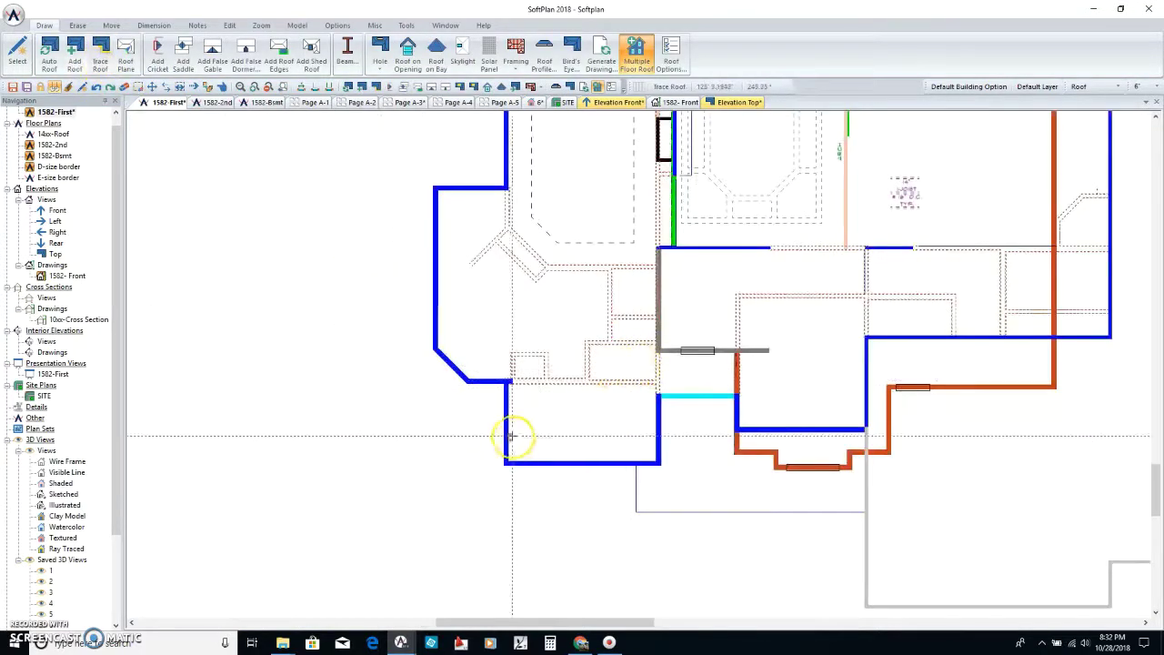
scroll(655, 246, down, 3)
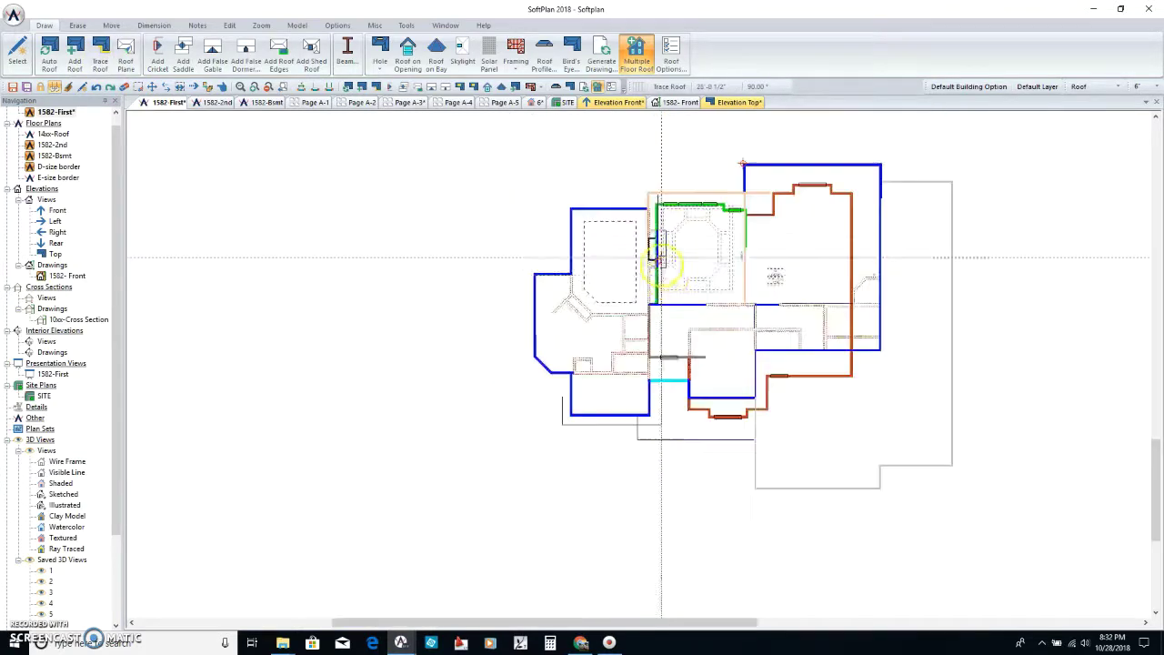
scroll(655, 246, up, 4)
click(639, 363)
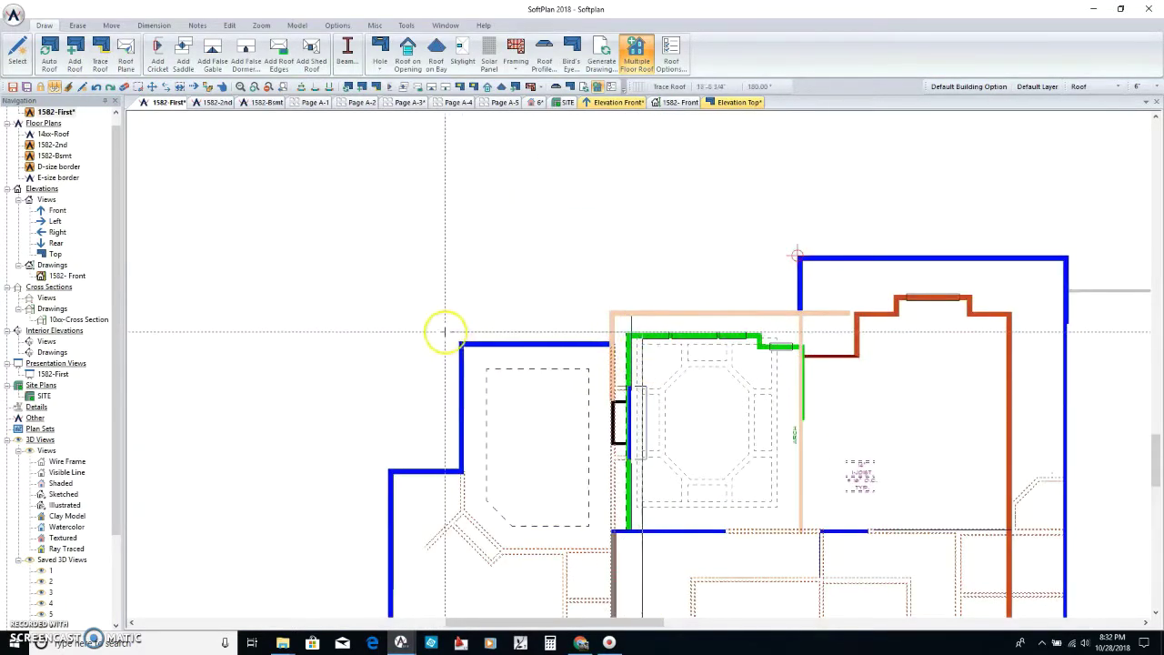
scroll(514, 414, down, 2)
scroll(515, 524, up, 2)
click(637, 508)
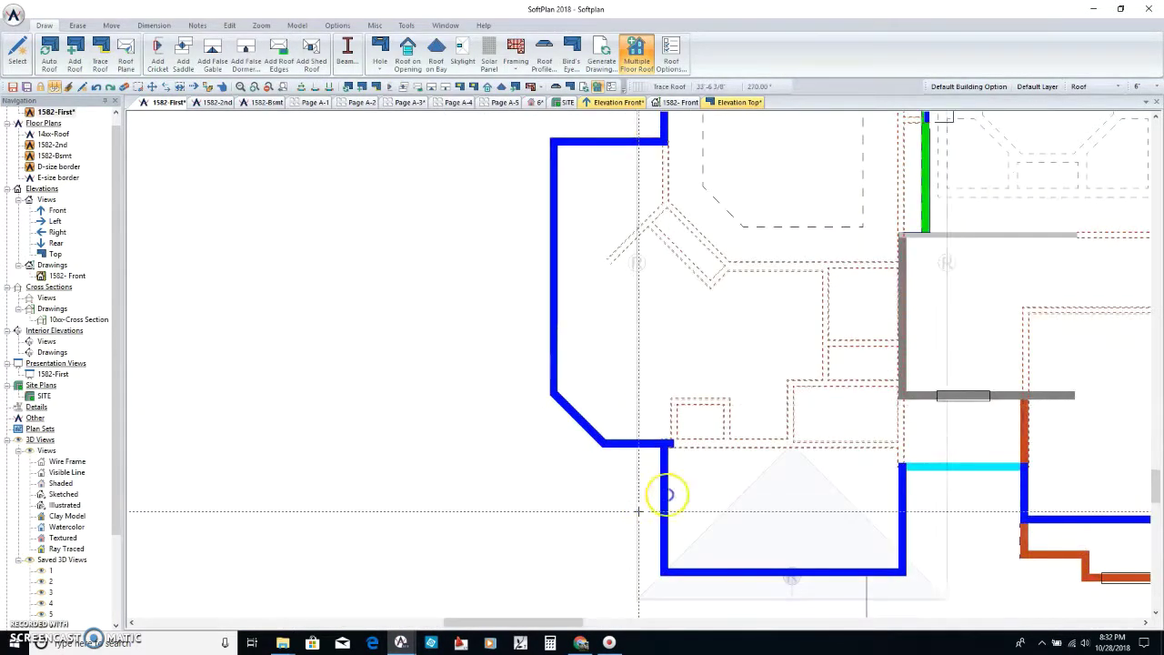
Adjust the marker of the master wing roof's outer side edge onto the master bedroom's exterior side wall.
scroll(668, 486, down, 3)
scroll(684, 357, up, 3)
click(538, 294)
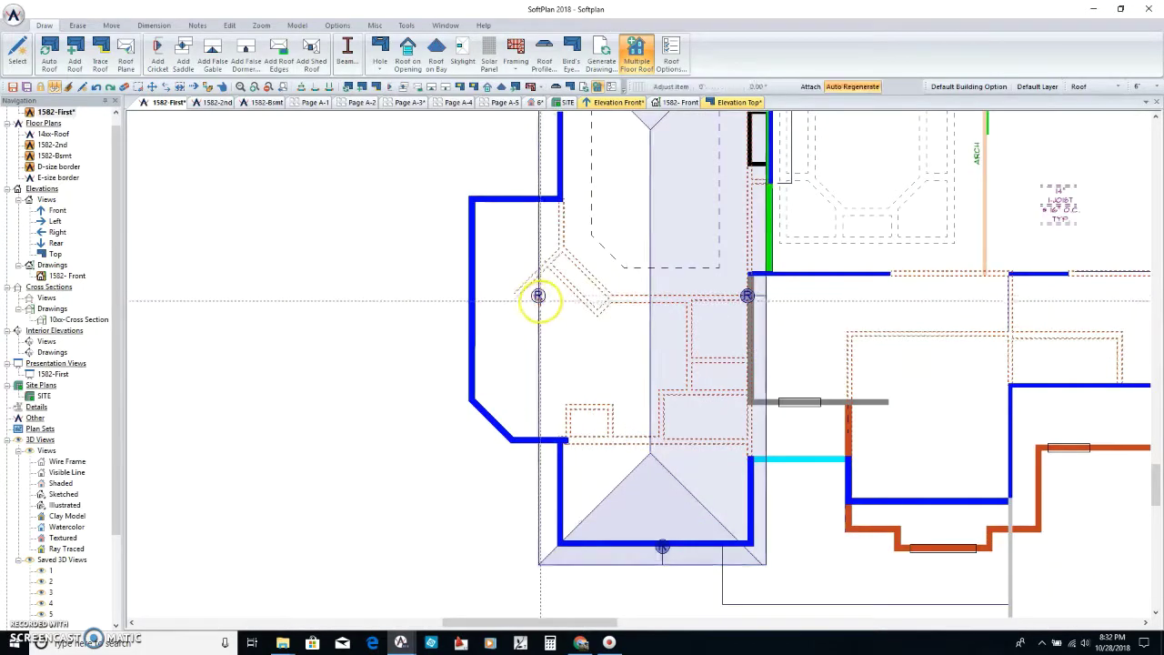
click(577, 181)
Change the roof plane of the master wing's front edge to Gable.
scroll(637, 341, down, 3)
scroll(645, 372, up, 4)
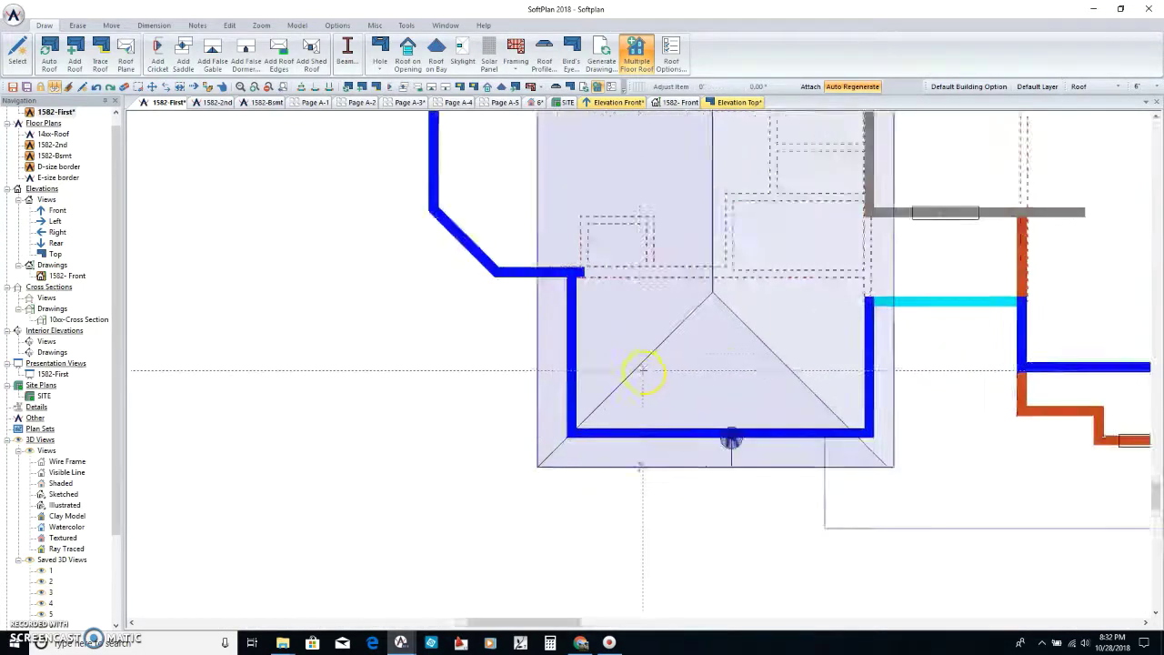
scroll(741, 368, down, 1)
scroll(741, 368, up, 2)
right_click(624, 384)
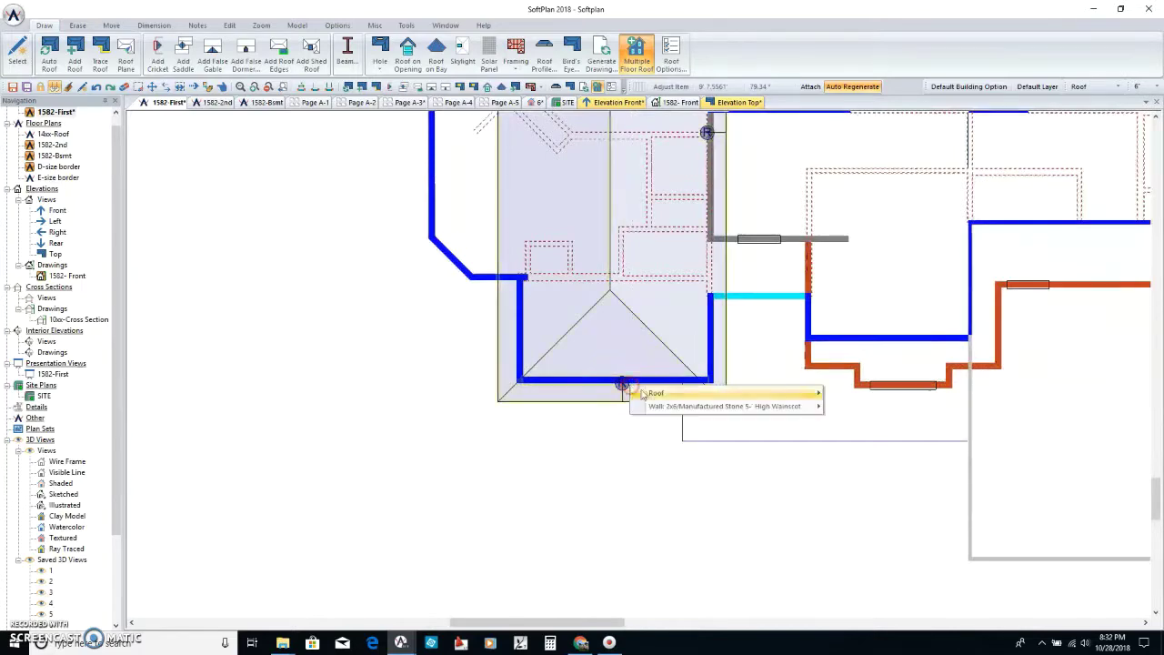
mouse_move(710, 394)
click(853, 394)
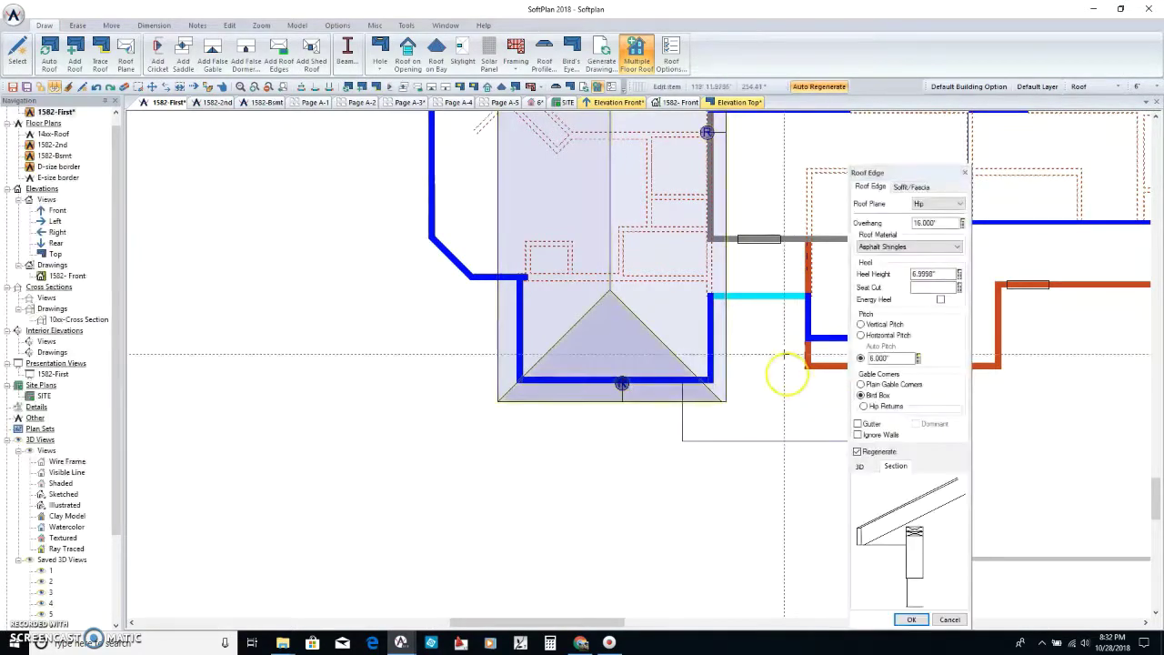
click(944, 203)
click(923, 230)
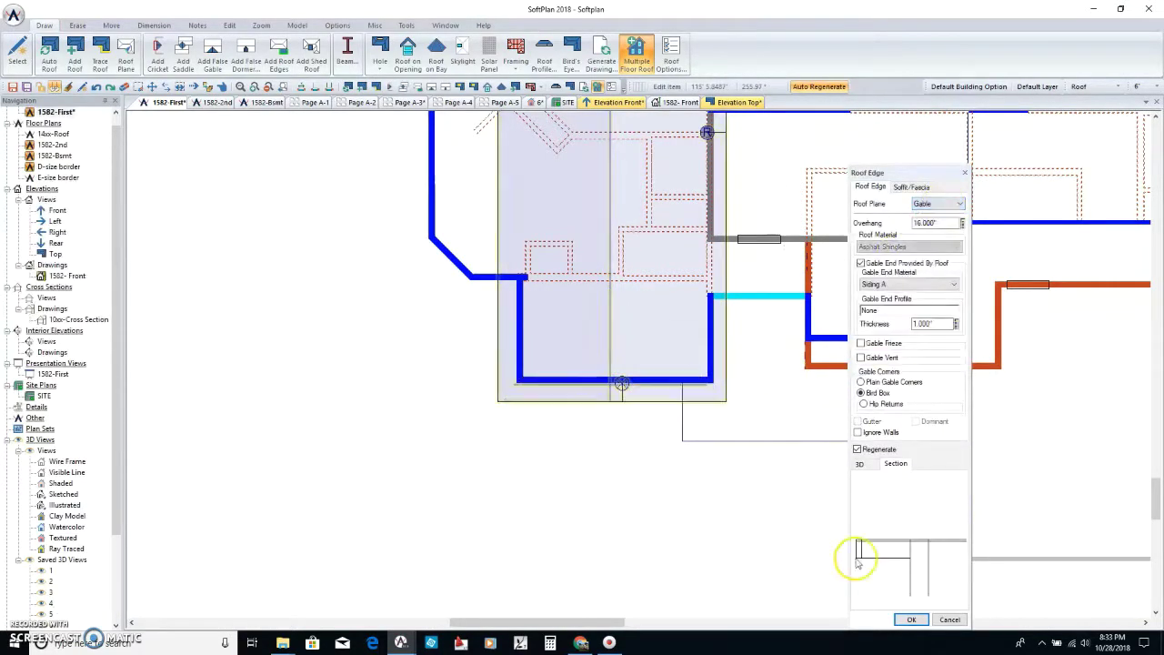
click(912, 619)
Change the pitch of the roof edge along the master bedroom's outer side wall.
scroll(681, 247, down, 5)
scroll(624, 355, up, 6)
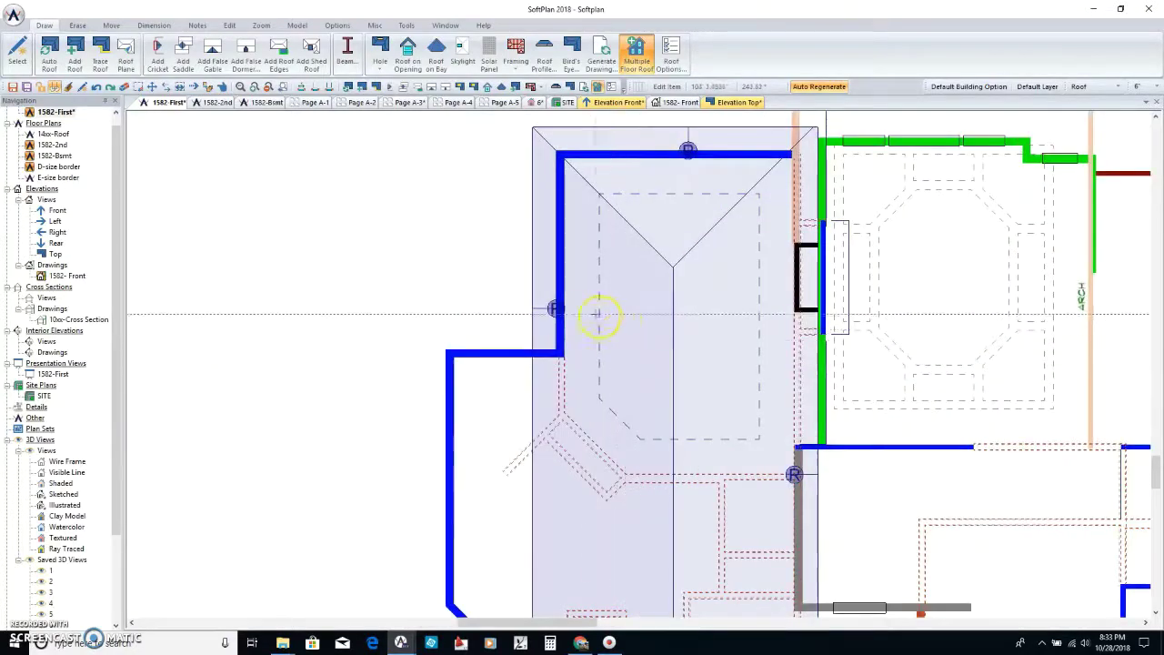
right_click(556, 312)
mouse_move(636, 319)
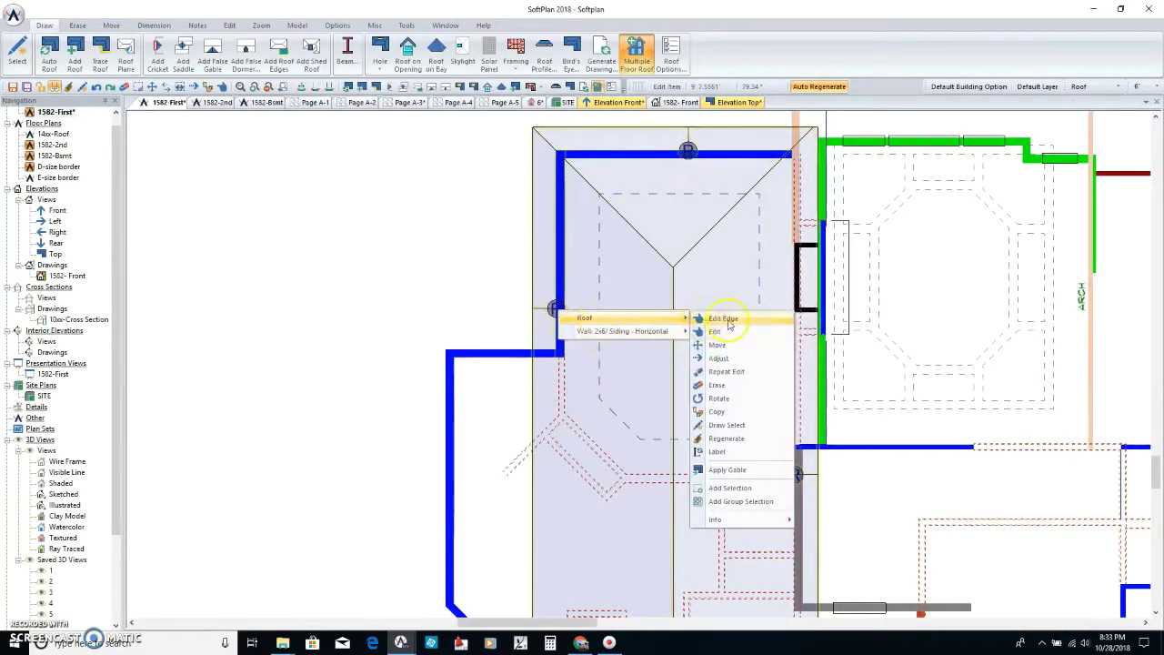
click(723, 318)
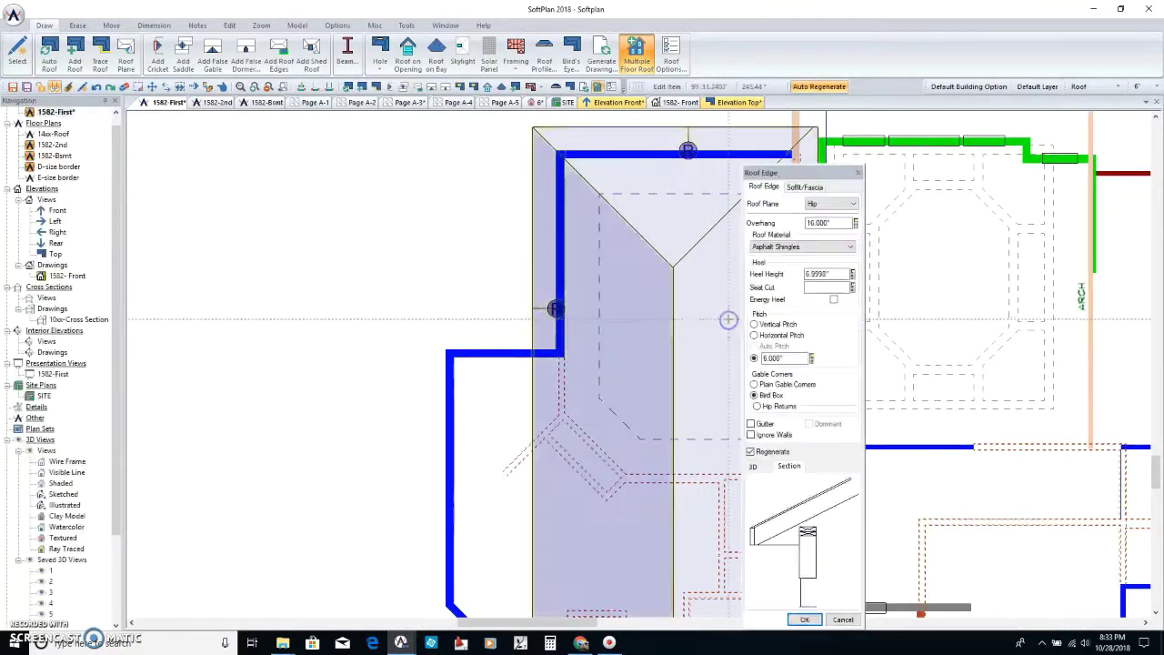
double_click(795, 358)
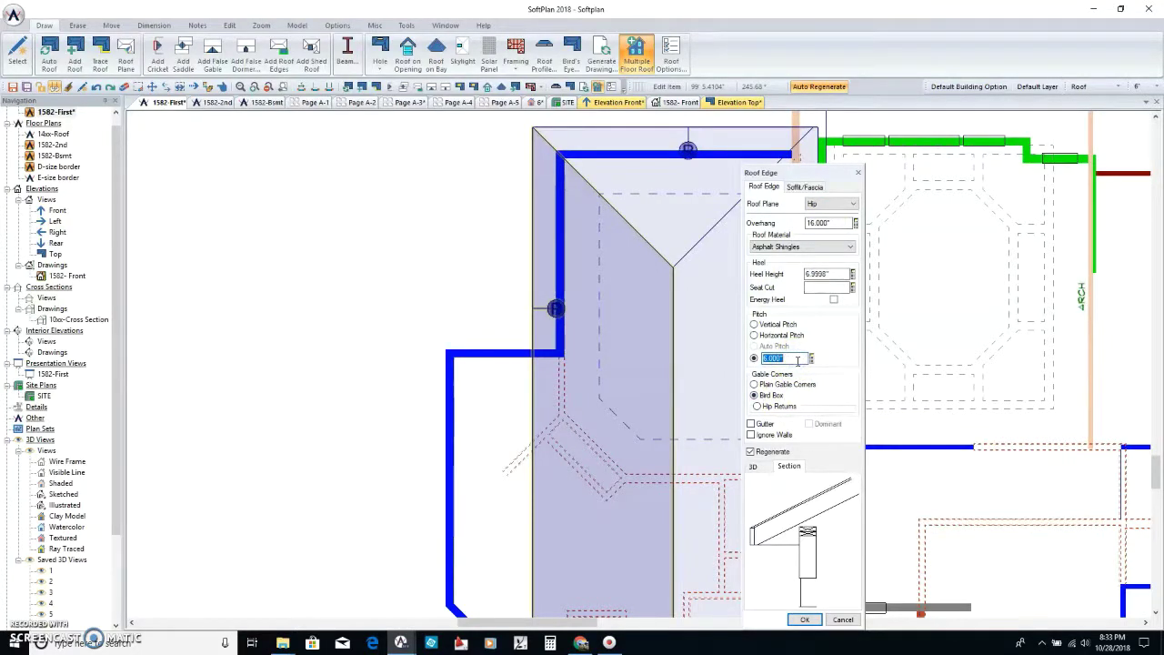
click(810, 620)
Examine the roof plan over the master bedroom wing against the rest of the house outline.
scroll(709, 484, down, 3)
scroll(710, 483, up, 2)
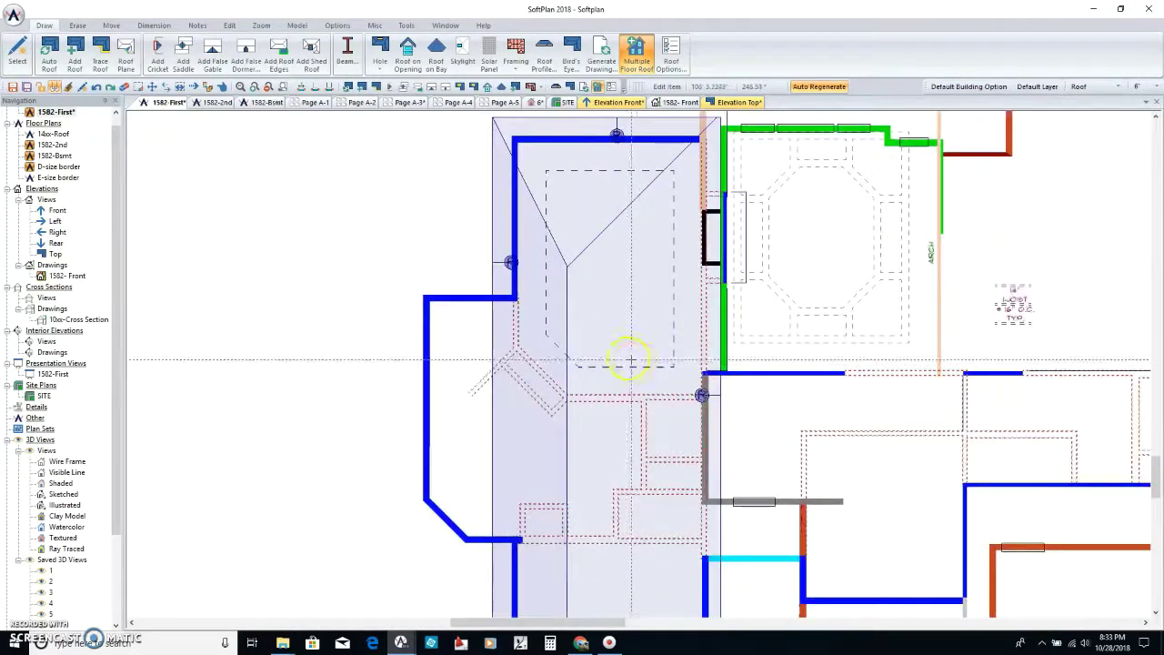
scroll(591, 403, down, 3)
scroll(779, 372, up, 2)
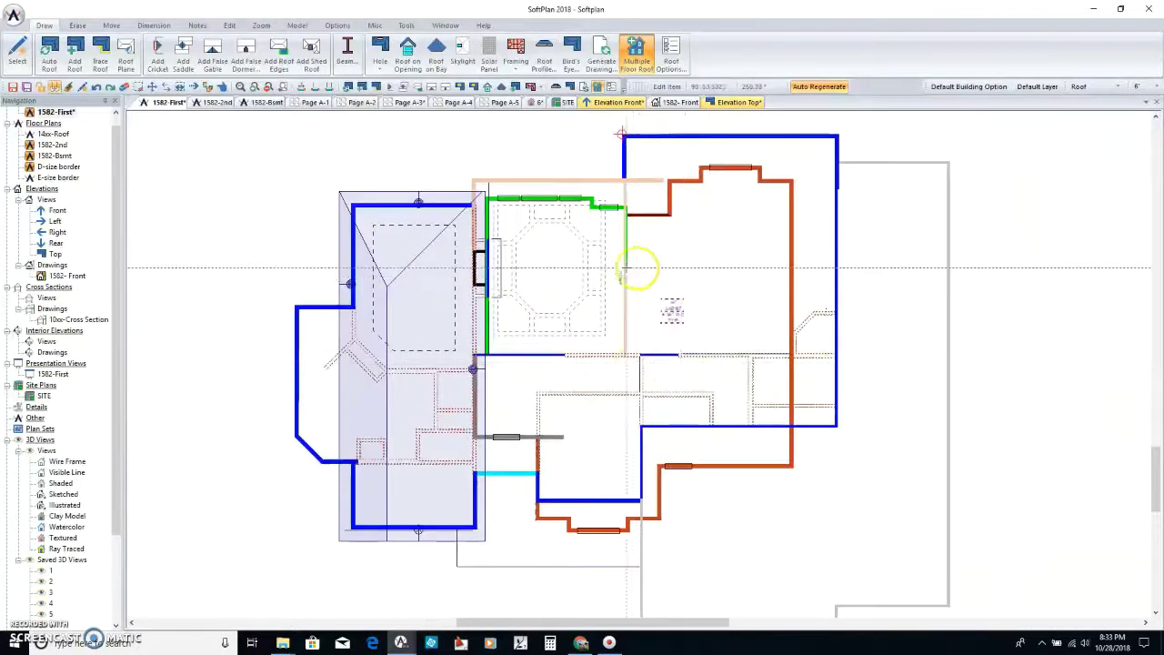
scroll(634, 265, down, 3)
scroll(645, 359, up, 3)
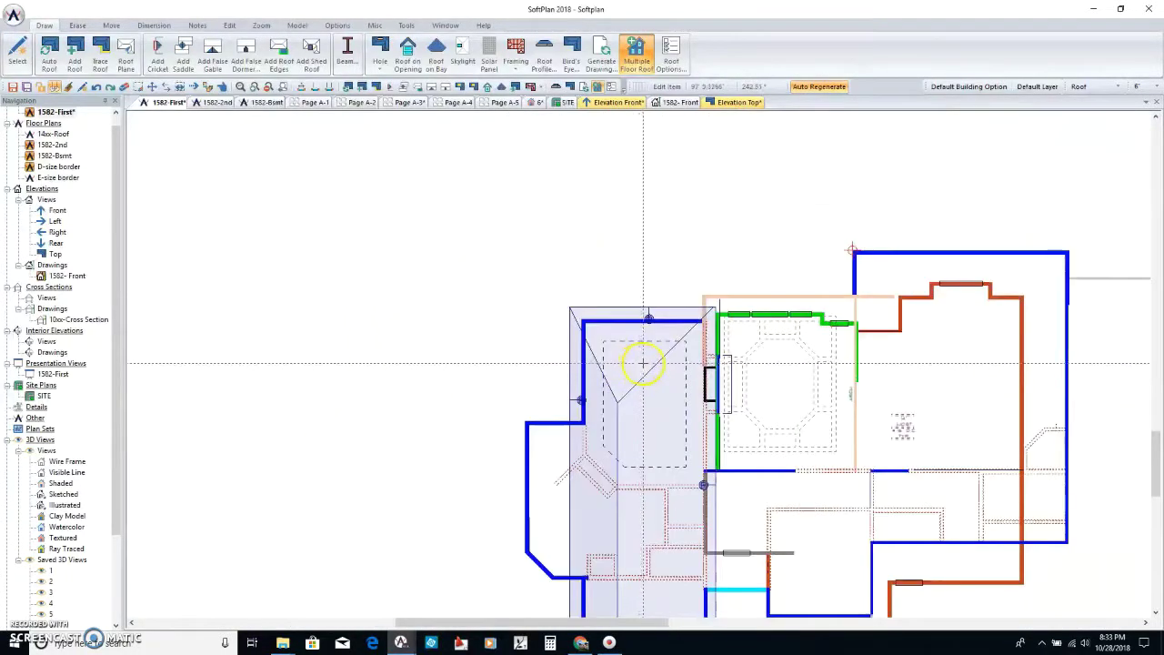
scroll(815, 417, down, 3)
scroll(645, 358, up, 5)
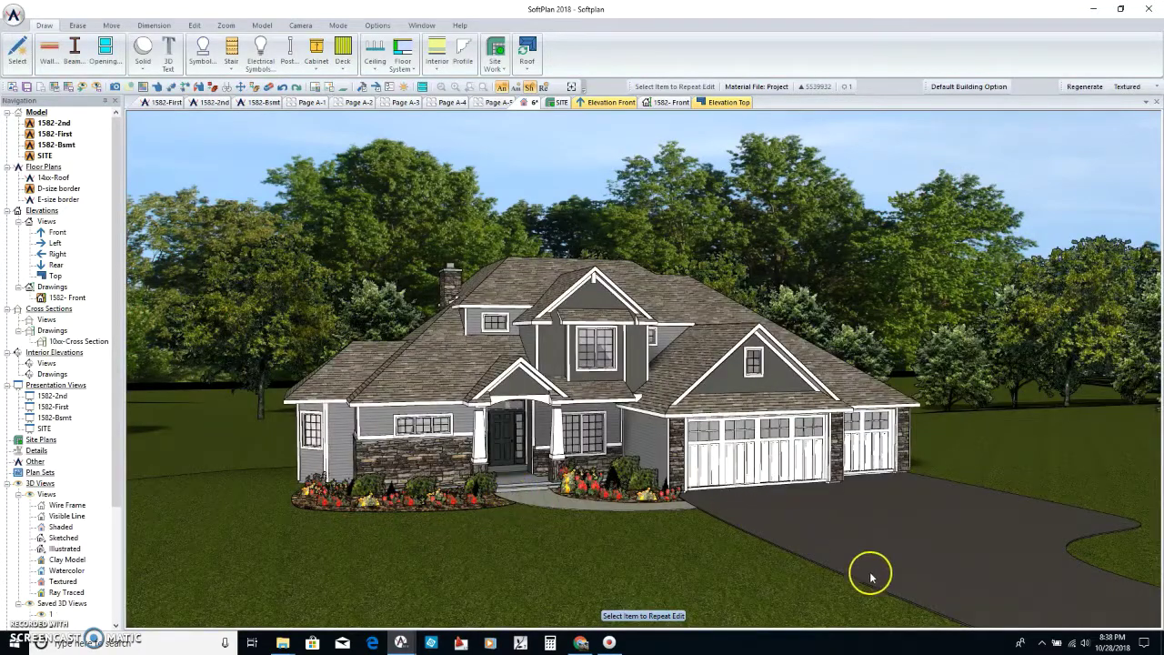
Orbit around the finished 3D house to examine the rear deck and windows, the garage side and the front facade.
drag(535, 441, 559, 407)
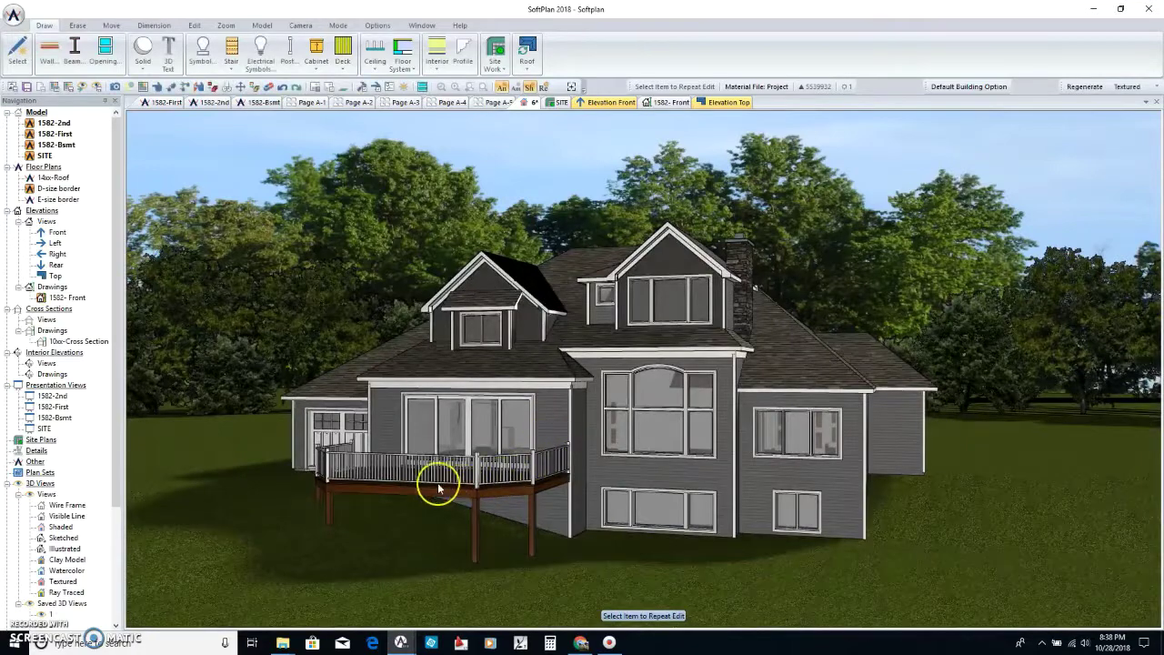
drag(491, 415, 697, 403)
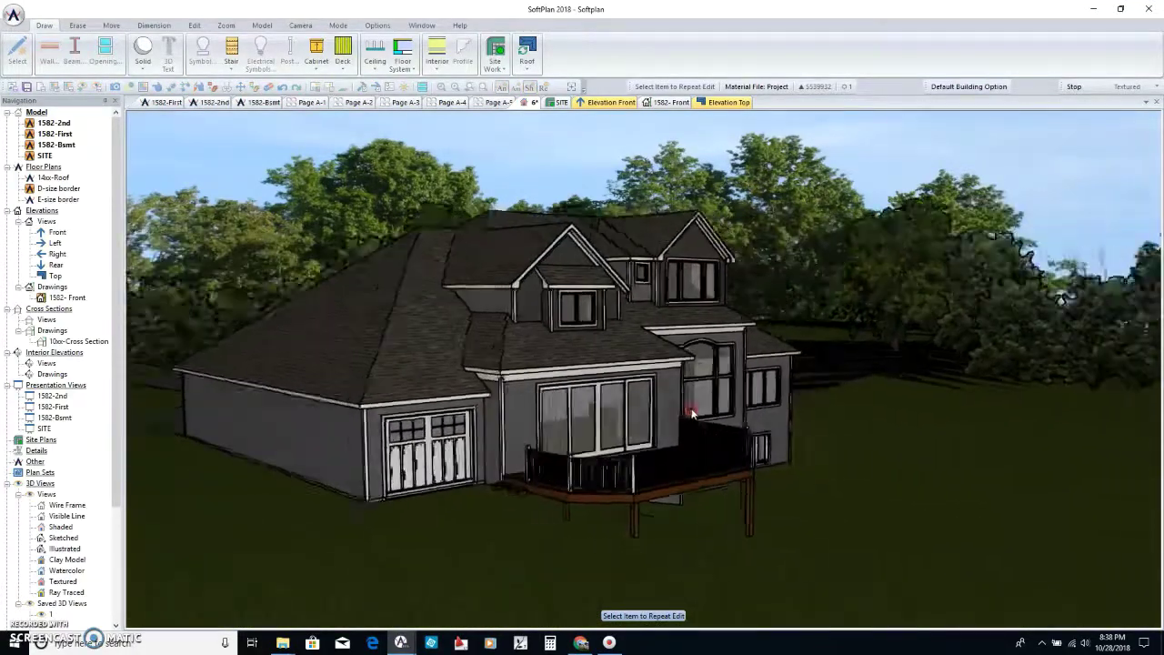
drag(475, 408, 603, 403)
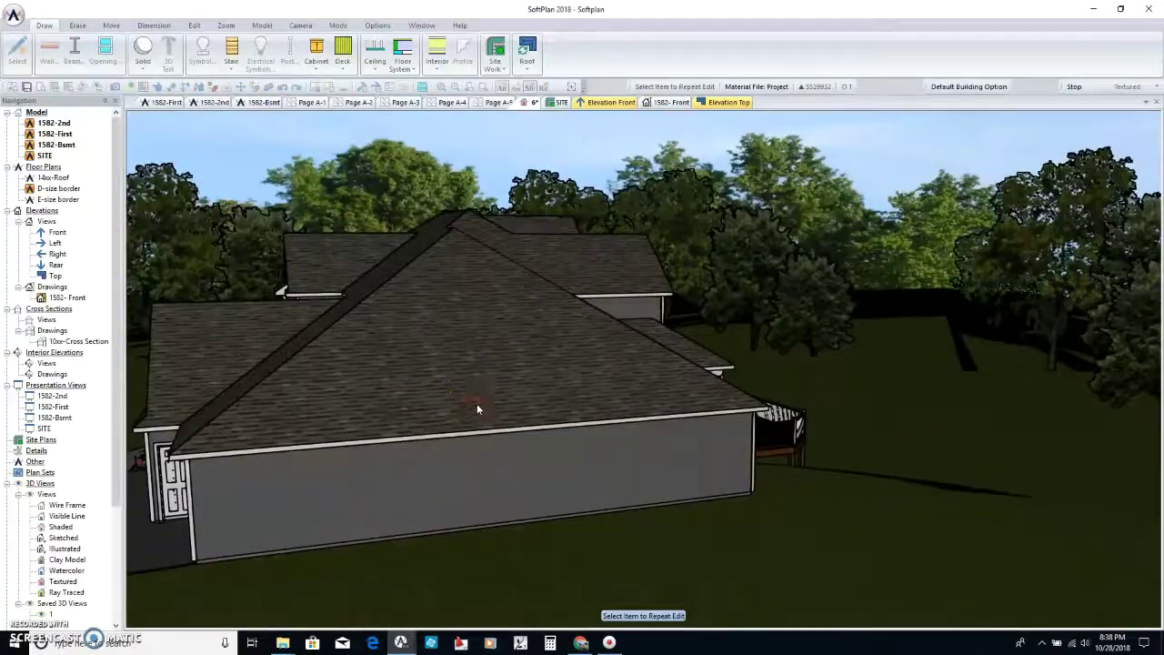
drag(481, 406, 591, 369)
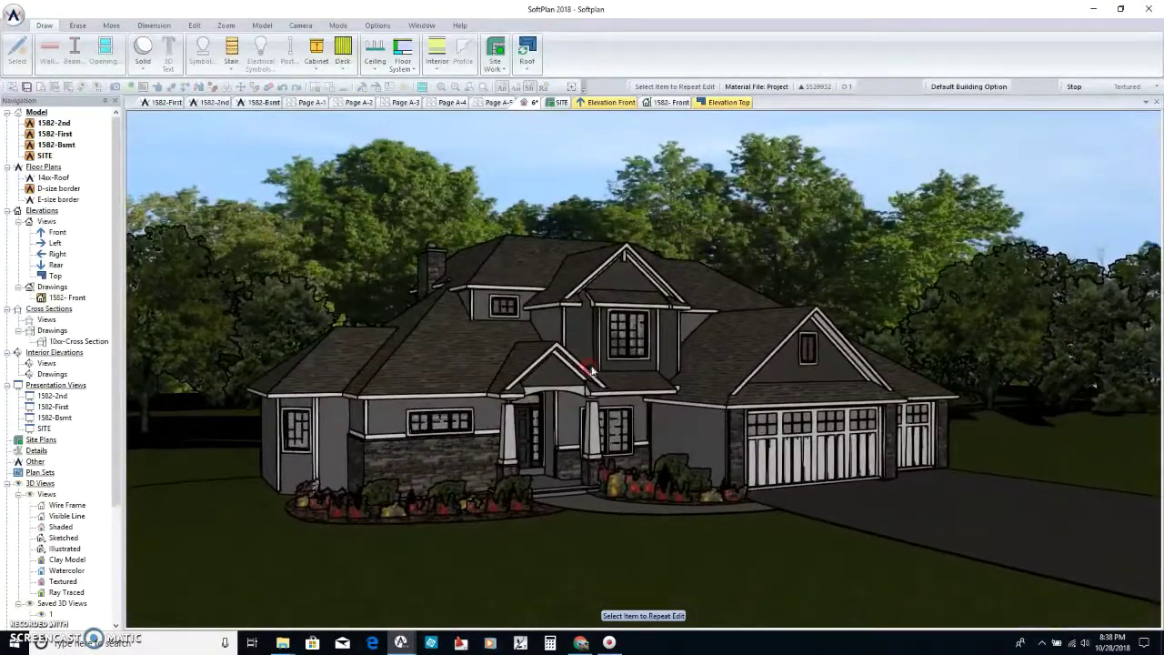